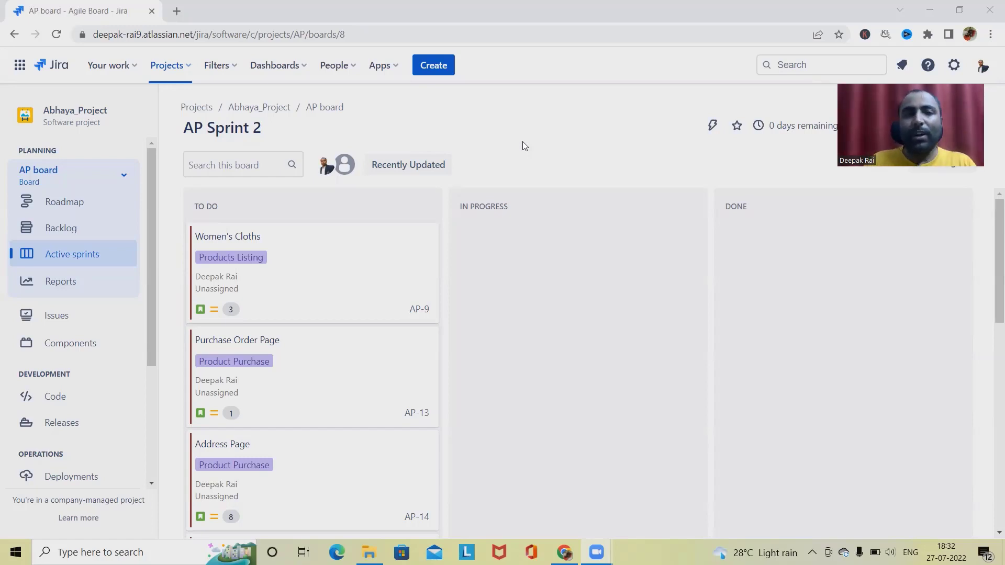
Step: Open walmart.com in a new browser tab
{"action": "left_click", "coordinate": [177, 11]}
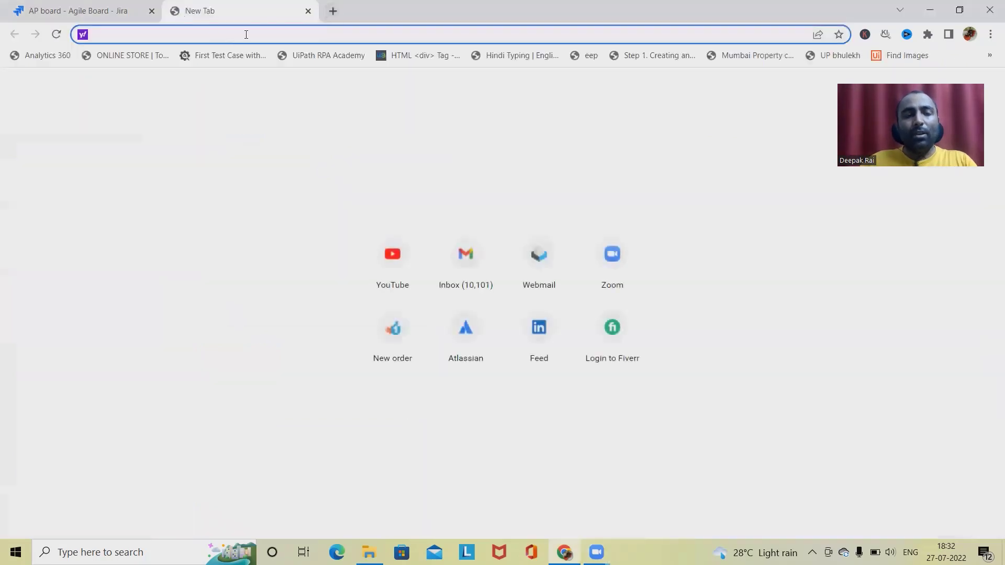
{"action": "type", "text": "wa"}
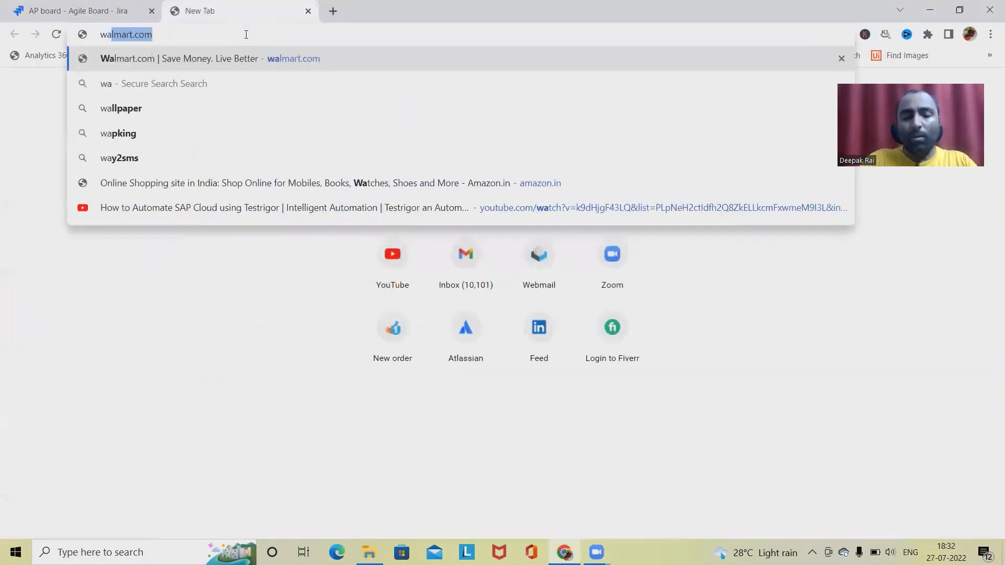
{"action": "key", "text": "Return"}
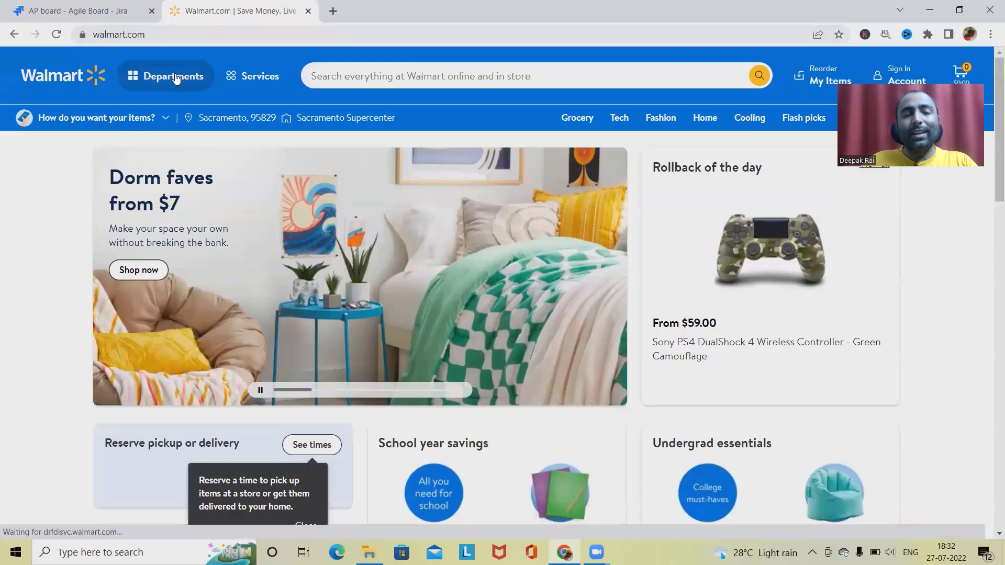
Step: Bring up the list of all departments on the Walmart home page
{"action": "mouse_move", "coordinate": [173, 78]}
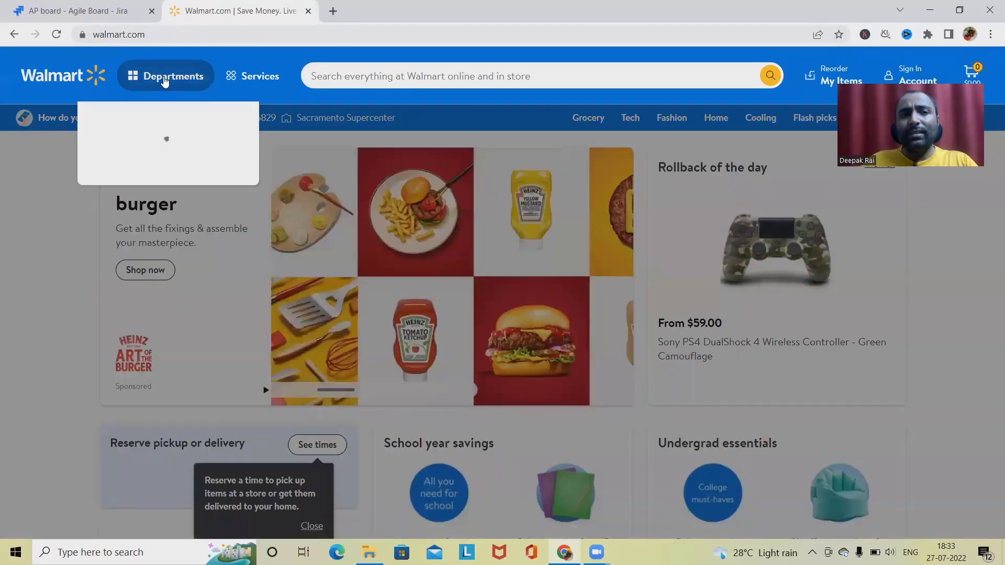
{"action": "left_click", "coordinate": [165, 79]}
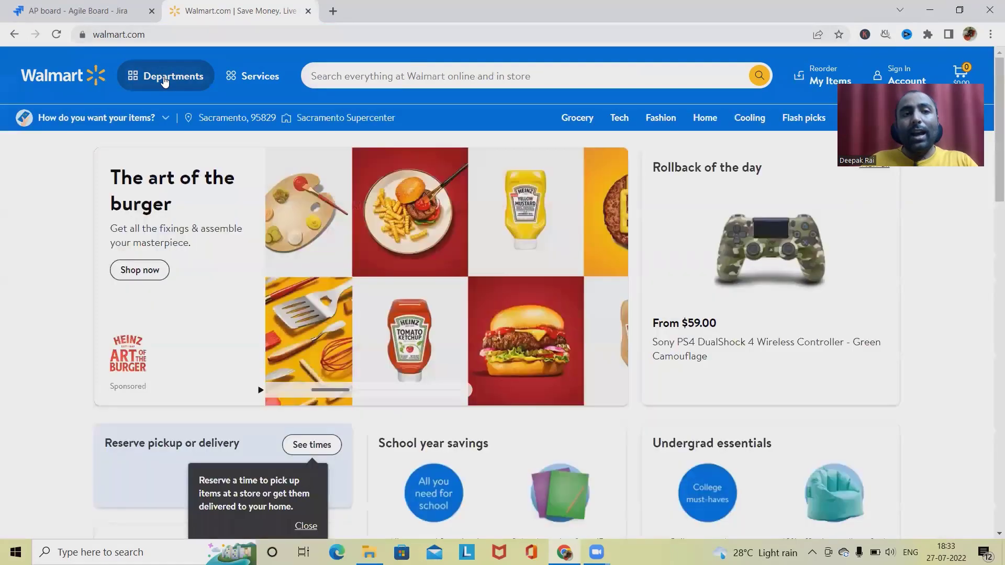
{"action": "left_click", "coordinate": [165, 79]}
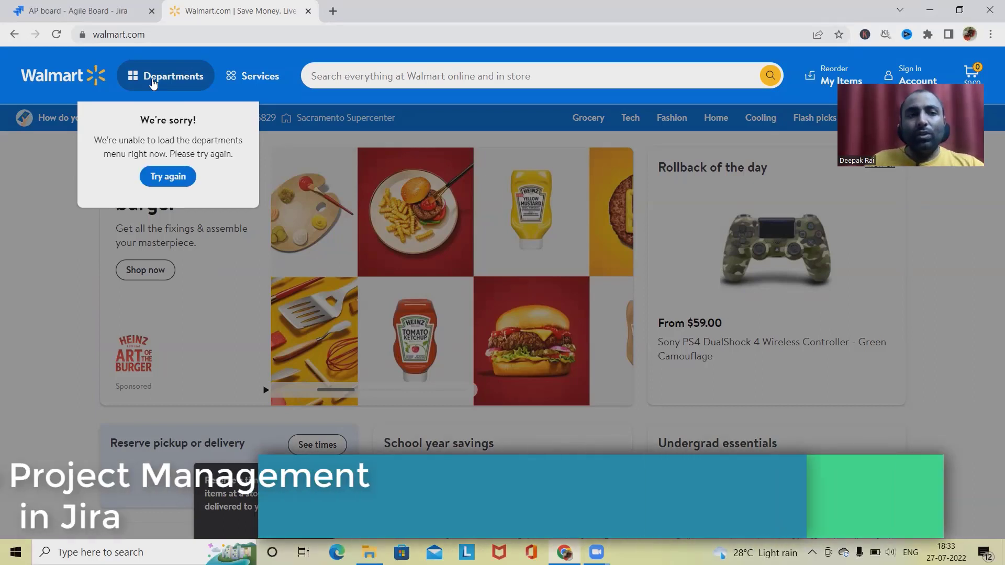
{"action": "left_click", "coordinate": [152, 83]}
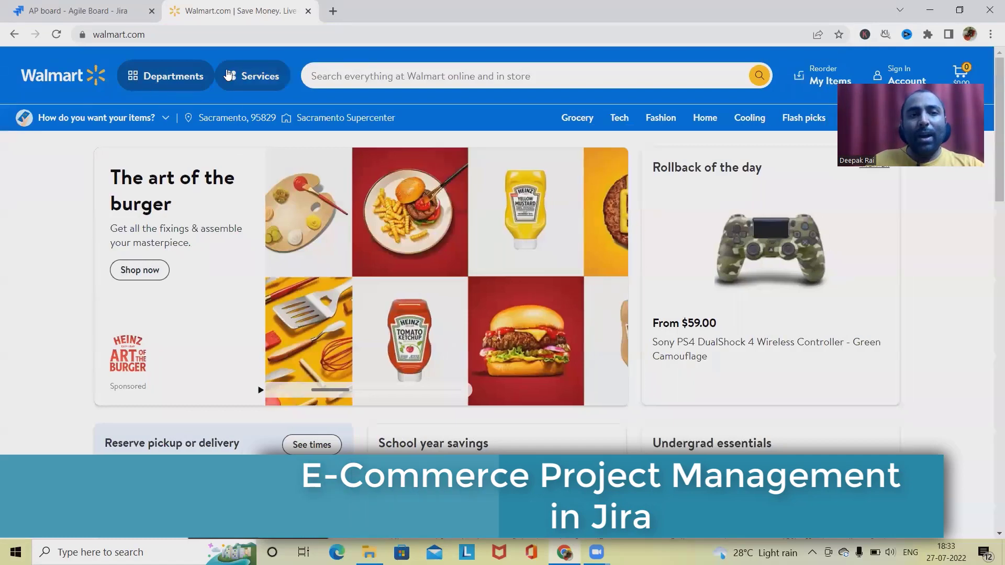
{"action": "left_click", "coordinate": [252, 76]}
{"action": "left_click", "coordinate": [176, 68]}
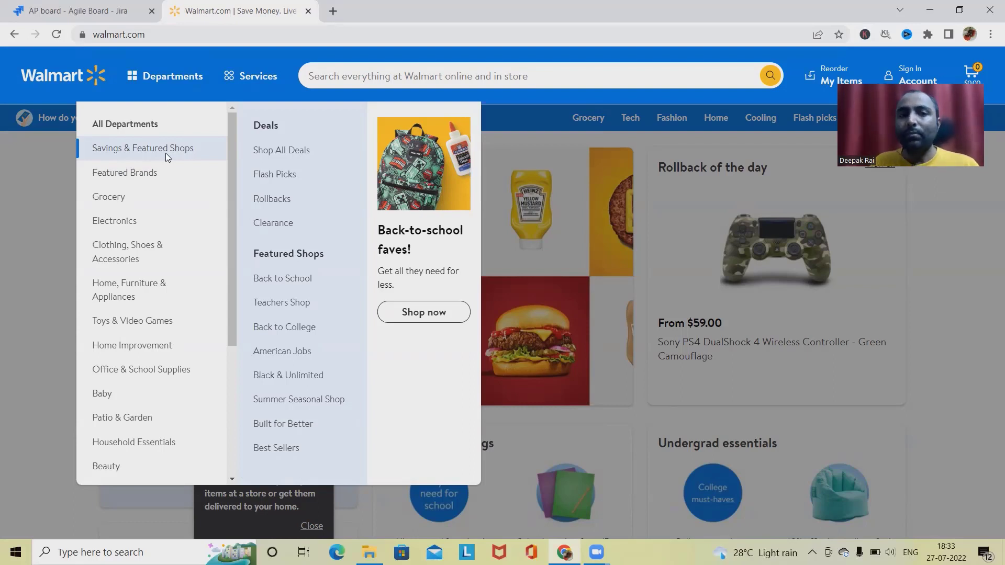
{"action": "left_click", "coordinate": [159, 98]}
{"action": "left_click", "coordinate": [159, 99]}
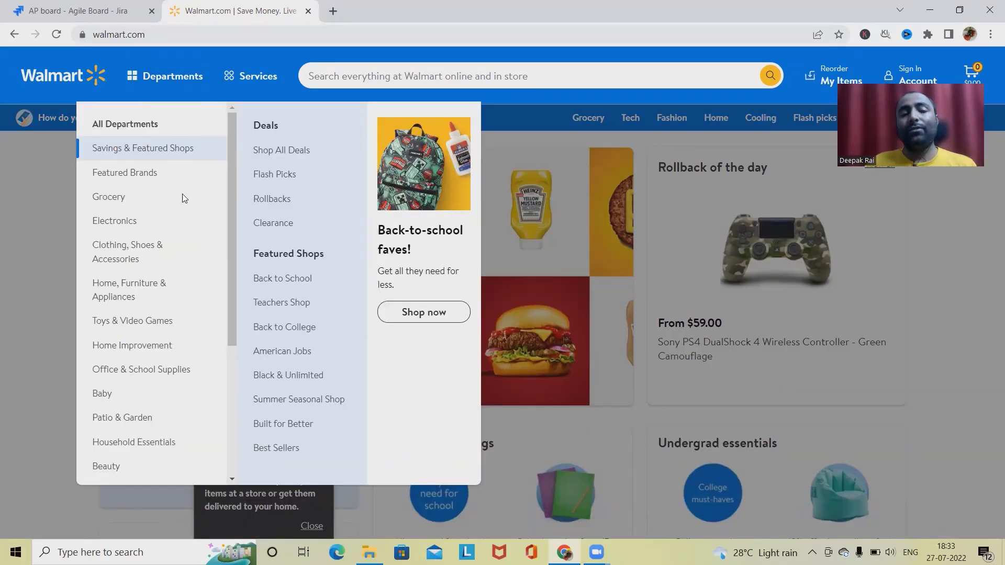
Step: Look through Walmart's department categories, including Savings & Featured Shops, Grocery, Clothing, Shoes & Accessories, and Electronics
{"action": "mouse_move", "coordinate": [160, 151]}
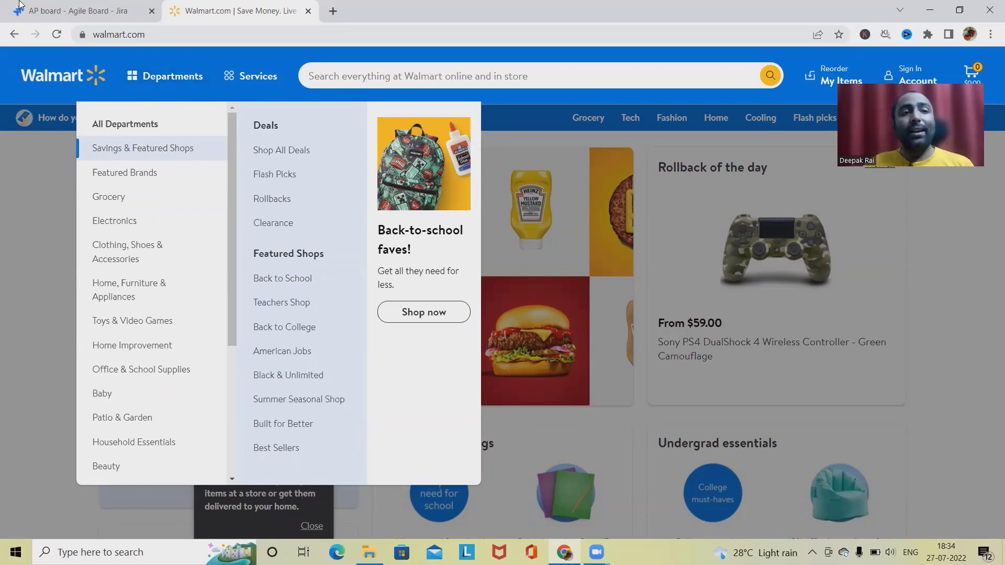
{"action": "left_click", "coordinate": [155, 93]}
{"action": "left_click", "coordinate": [164, 87]}
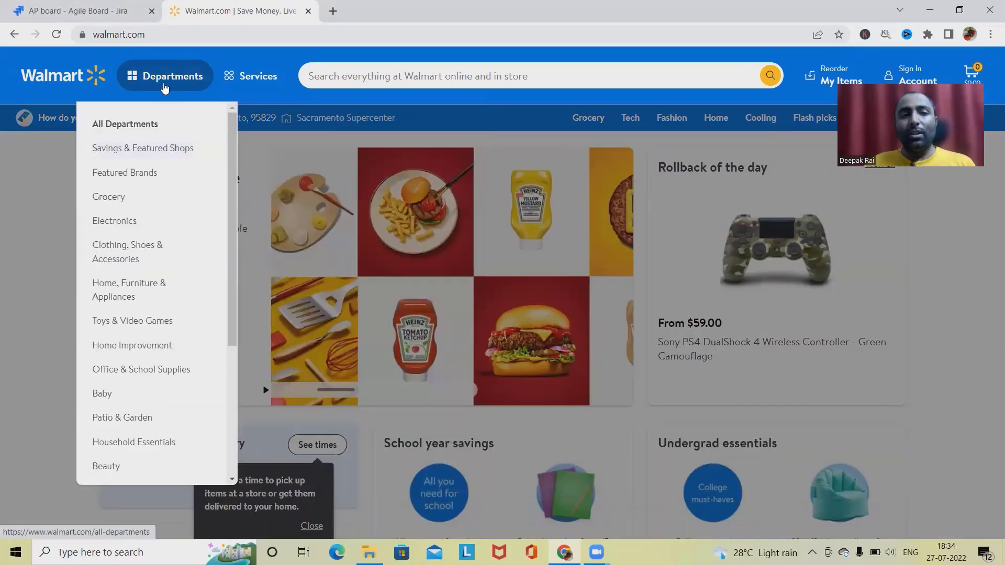
{"action": "mouse_move", "coordinate": [128, 151]}
{"action": "mouse_move", "coordinate": [205, 166]}
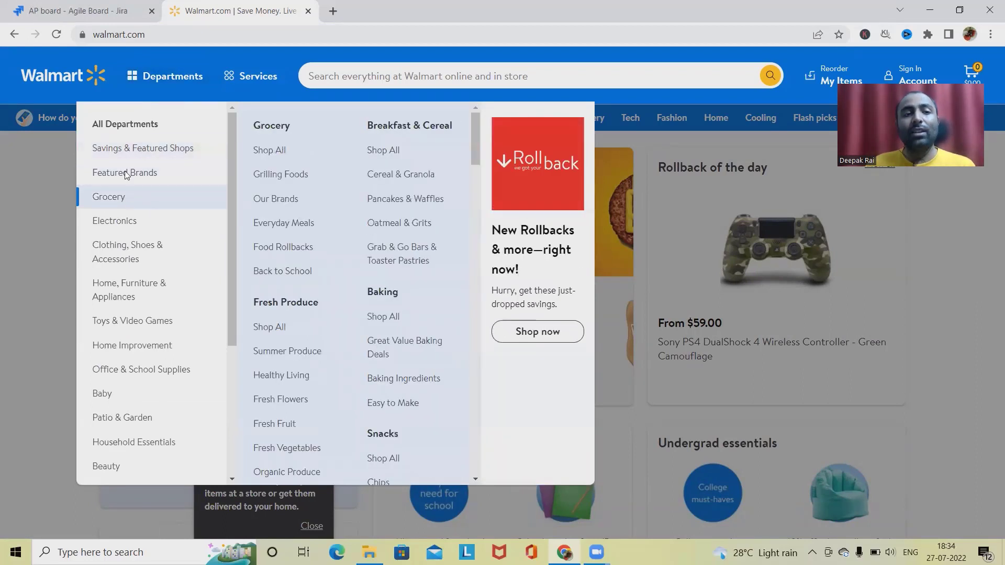
{"action": "mouse_move", "coordinate": [128, 173]}
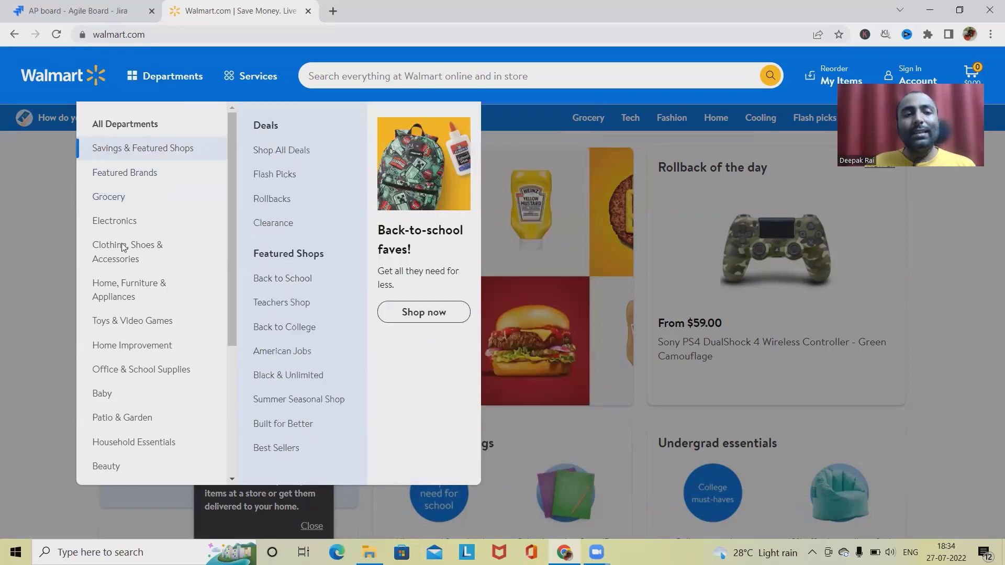
{"action": "scroll", "coordinate": [145, 265], "scroll_direction": "down", "scroll_amount": 3}
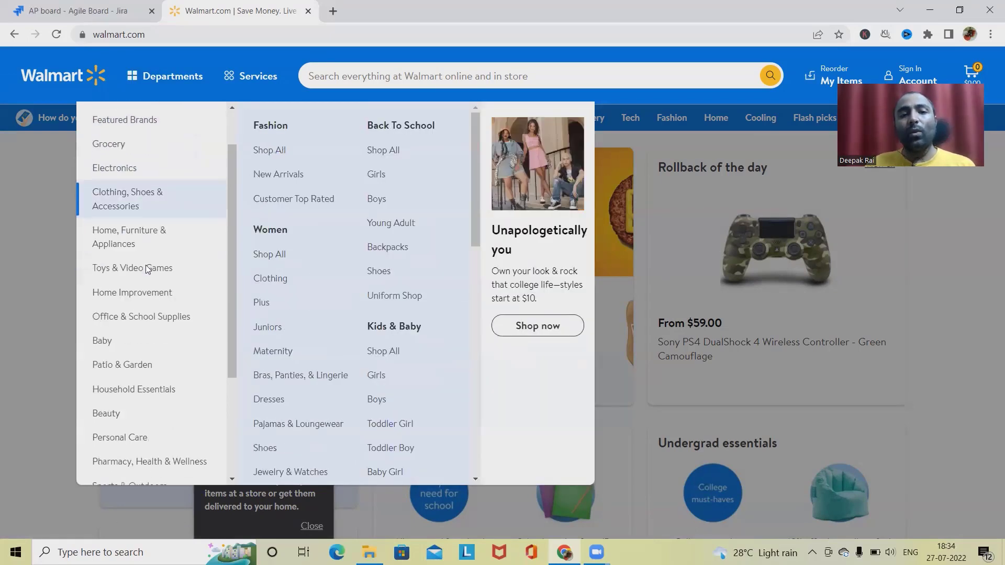
{"action": "scroll", "coordinate": [146, 265], "scroll_direction": "up", "scroll_amount": 3}
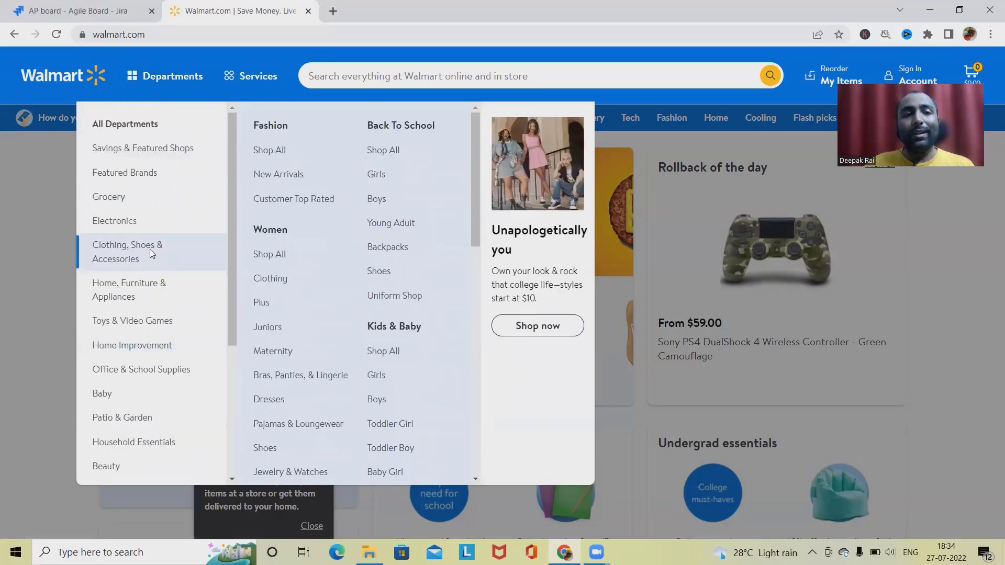
{"action": "mouse_move", "coordinate": [162, 224]}
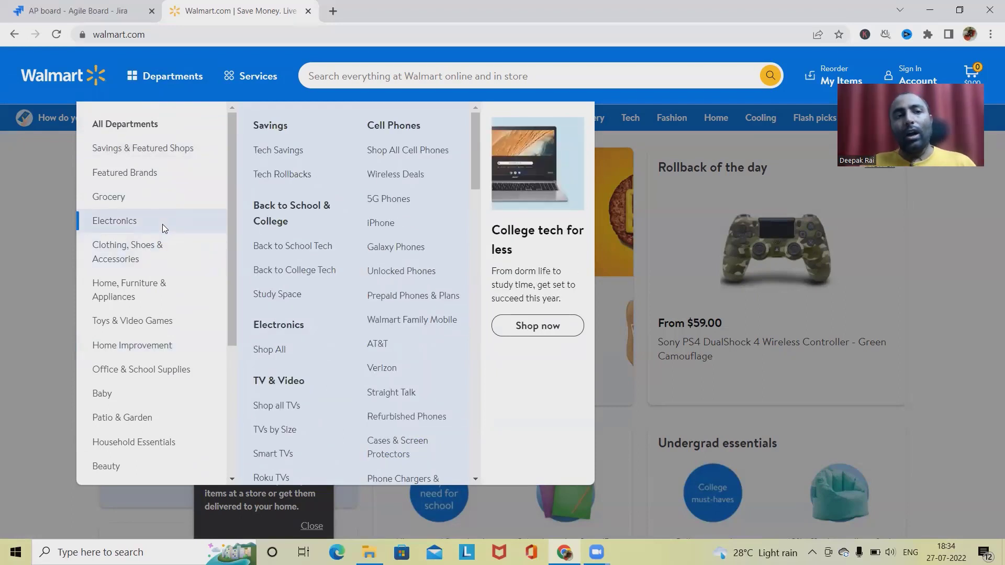
Step: Switch back to Jira and start a new software development project from the Kanban template
{"action": "key", "text": "ctrl+shift+Tab"}
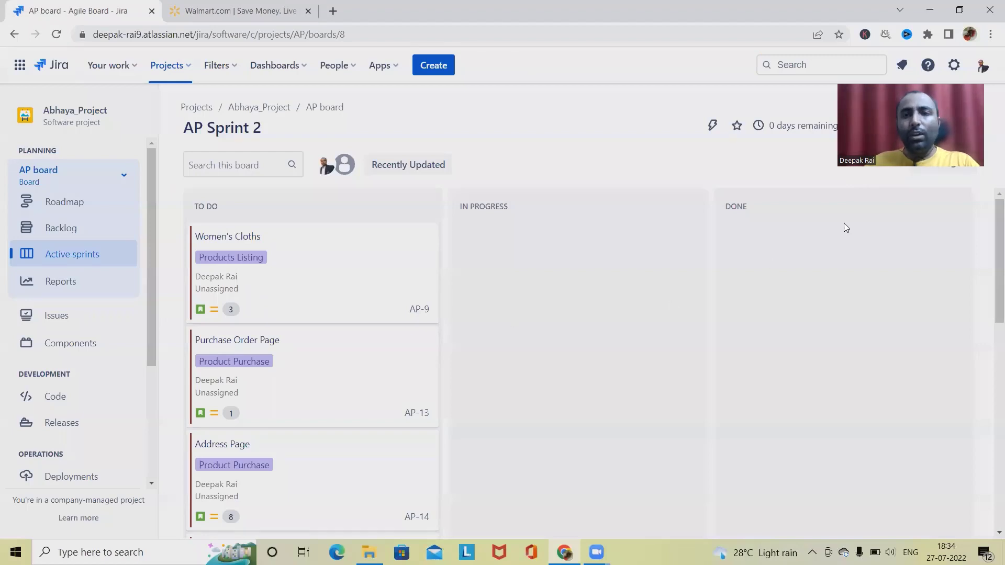
{"action": "left_click", "coordinate": [952, 65]}
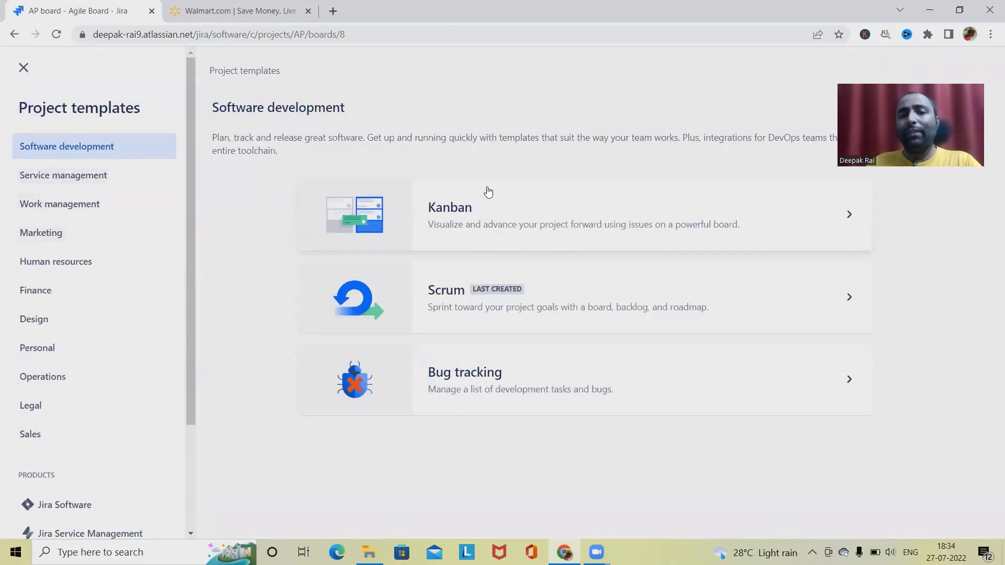
{"action": "left_click", "coordinate": [547, 225]}
{"action": "scroll", "coordinate": [819, 508], "scroll_direction": "down", "scroll_amount": 3}
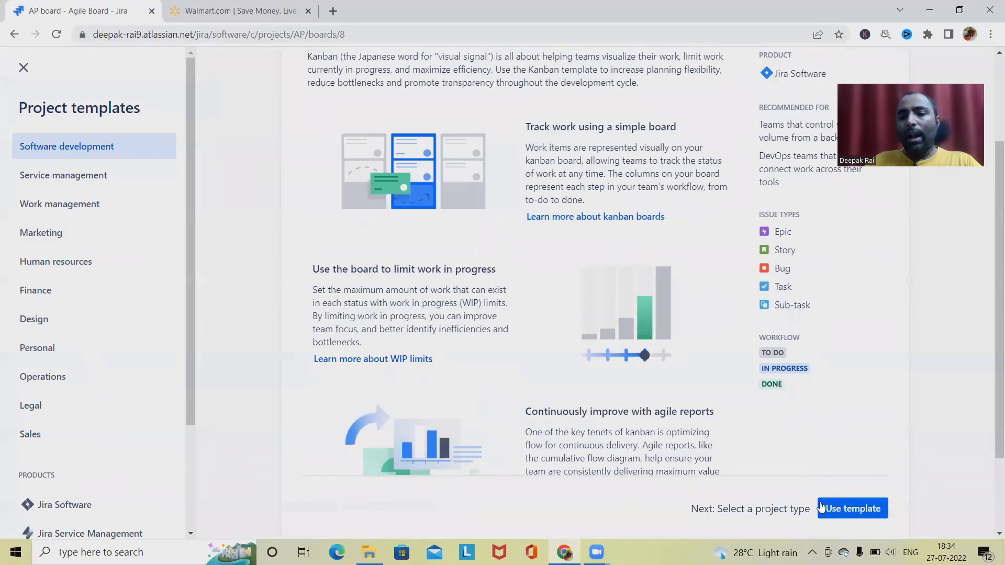
{"action": "left_click", "coordinate": [837, 510]}
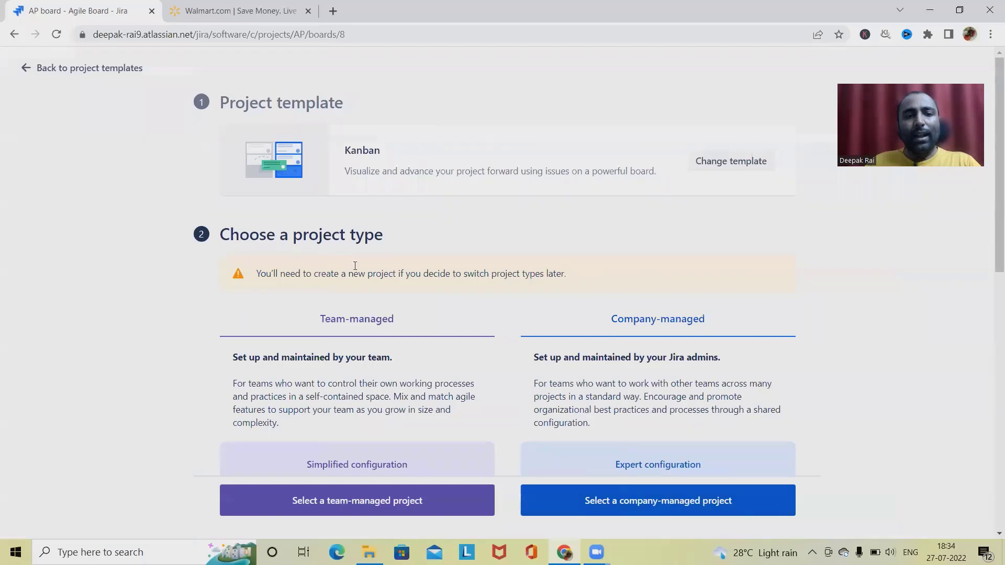
Step: Review the project type comparison and choose a company-managed project
{"action": "scroll", "coordinate": [383, 313], "scroll_direction": "down", "scroll_amount": 4}
{"action": "scroll", "coordinate": [382, 313], "scroll_direction": "down", "scroll_amount": 7}
{"action": "scroll", "coordinate": [402, 436], "scroll_direction": "up", "scroll_amount": 10}
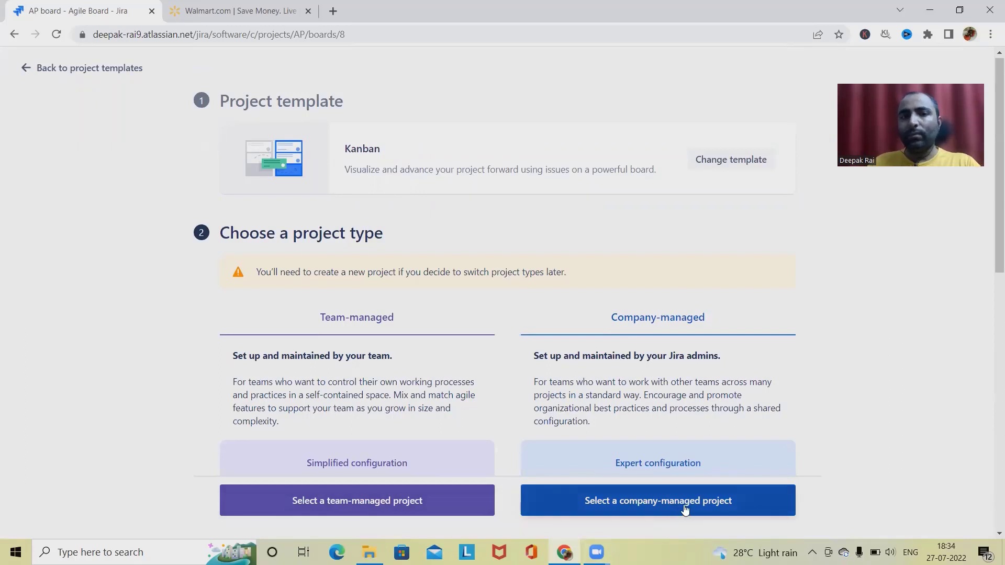
{"action": "left_click", "coordinate": [653, 501]}
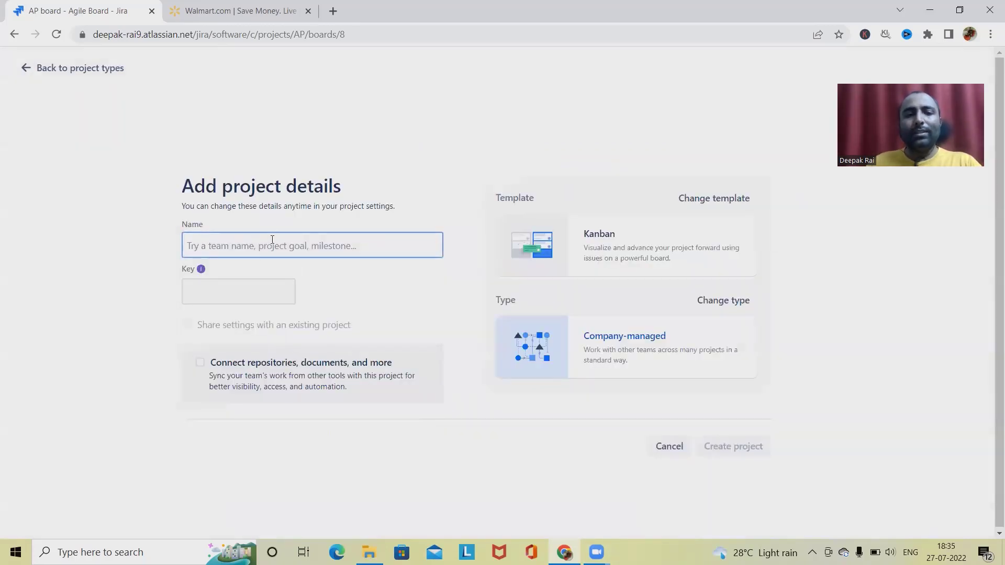
Step: Name the project Walmart and create it
{"action": "left_click", "coordinate": [273, 253]}
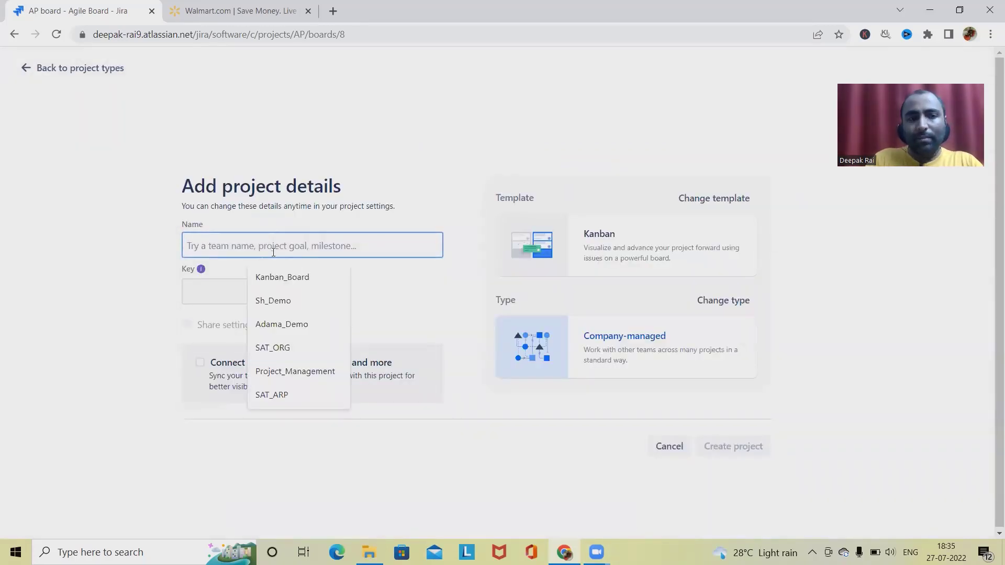
{"action": "type", "text": "Walmart"}
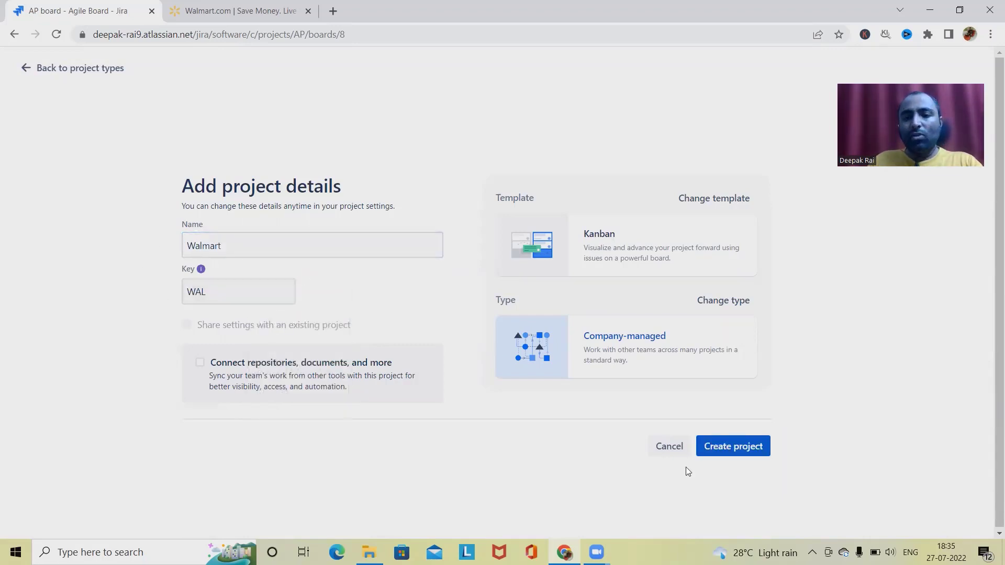
{"action": "left_click", "coordinate": [709, 449]}
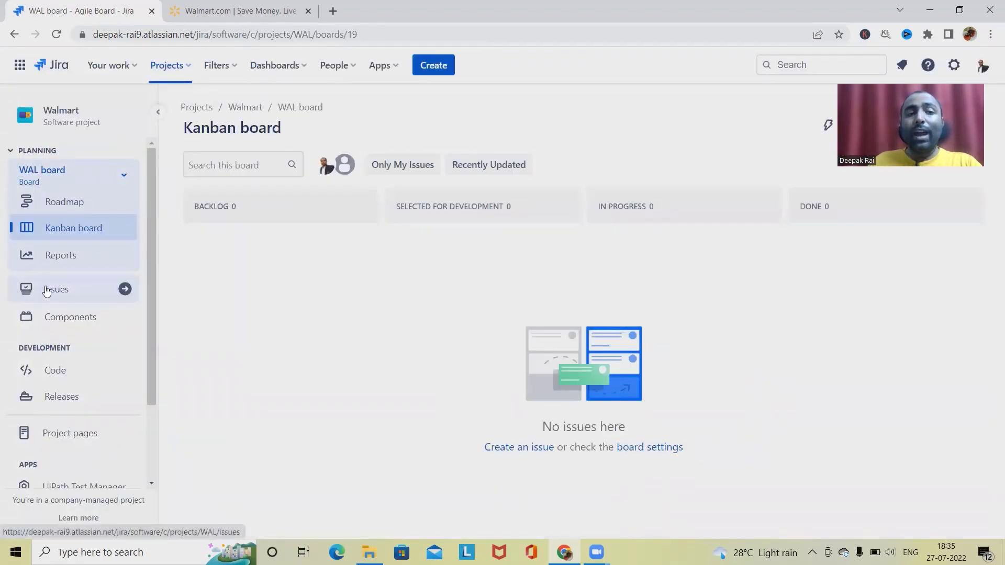
Step: Open the Walmart project's roadmap and dismiss the notice about managing child issues
{"action": "left_click", "coordinate": [71, 203]}
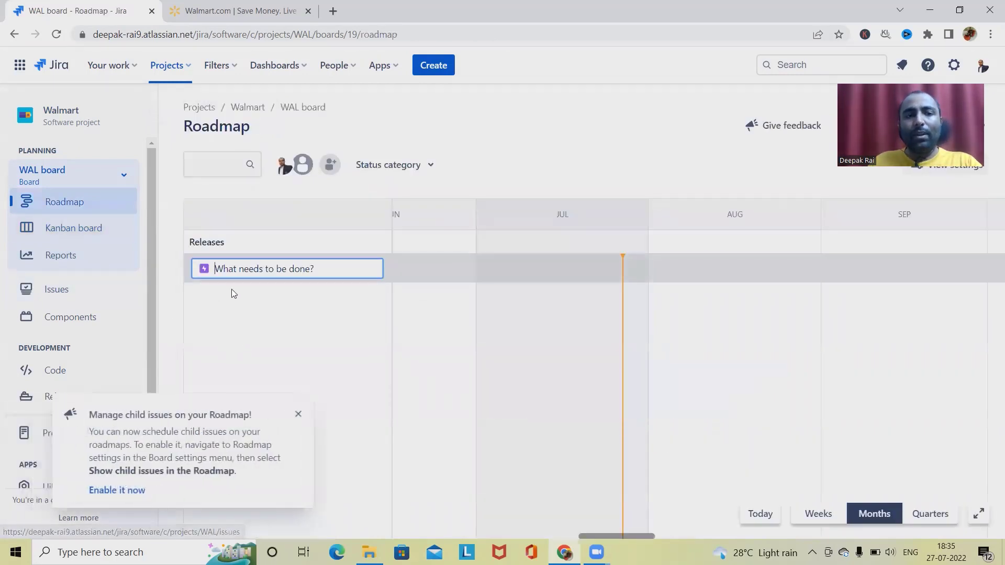
{"action": "left_click", "coordinate": [298, 416]}
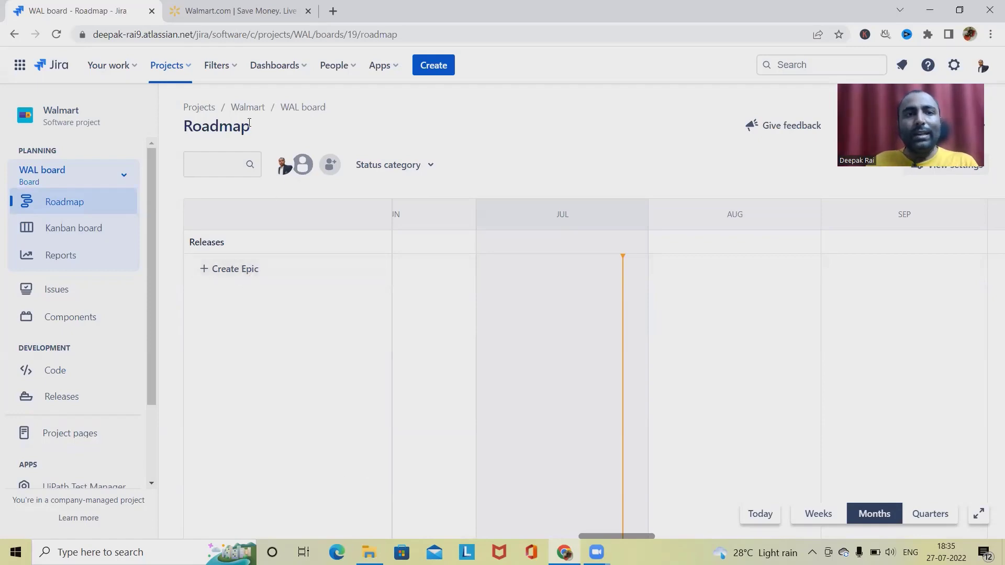
Step: Check the first department category on the Walmart site as a source for the epic name
{"action": "left_click", "coordinate": [205, 11]}
{"action": "left_click", "coordinate": [151, 78]}
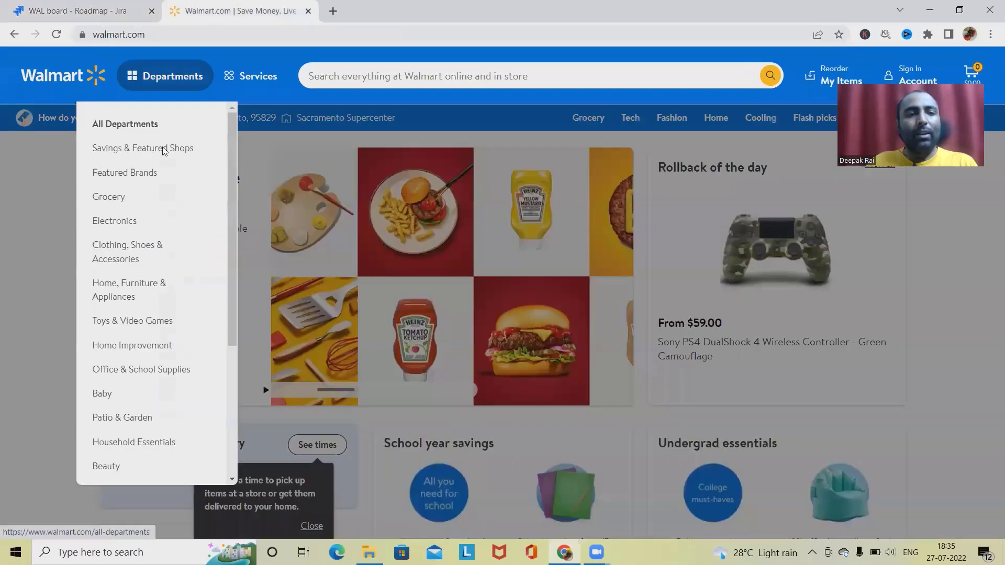
{"action": "mouse_move", "coordinate": [128, 151]}
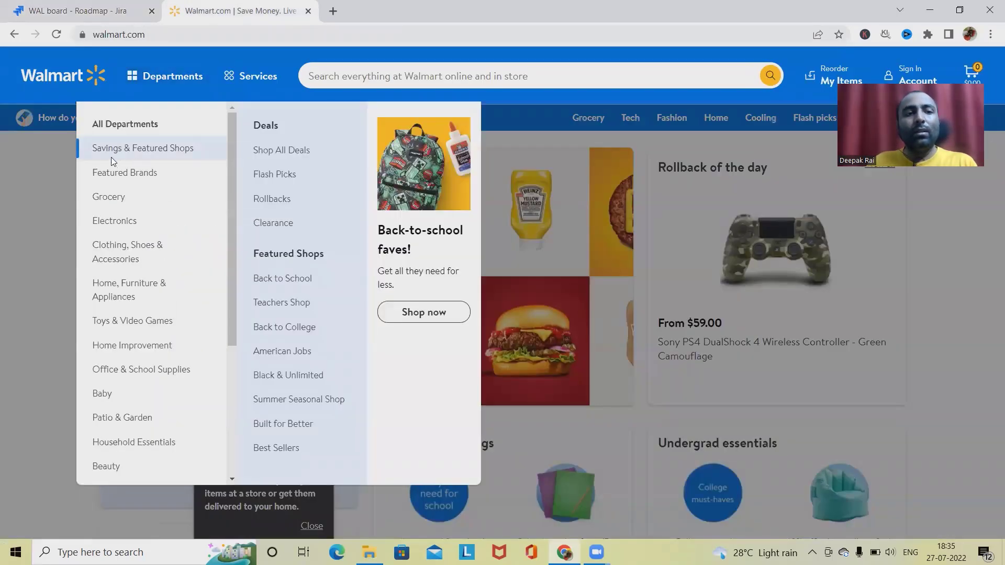
Step: Return to the Jira roadmap and create an epic named "Savings and Featured shops"
{"action": "left_click", "coordinate": [96, 20]}
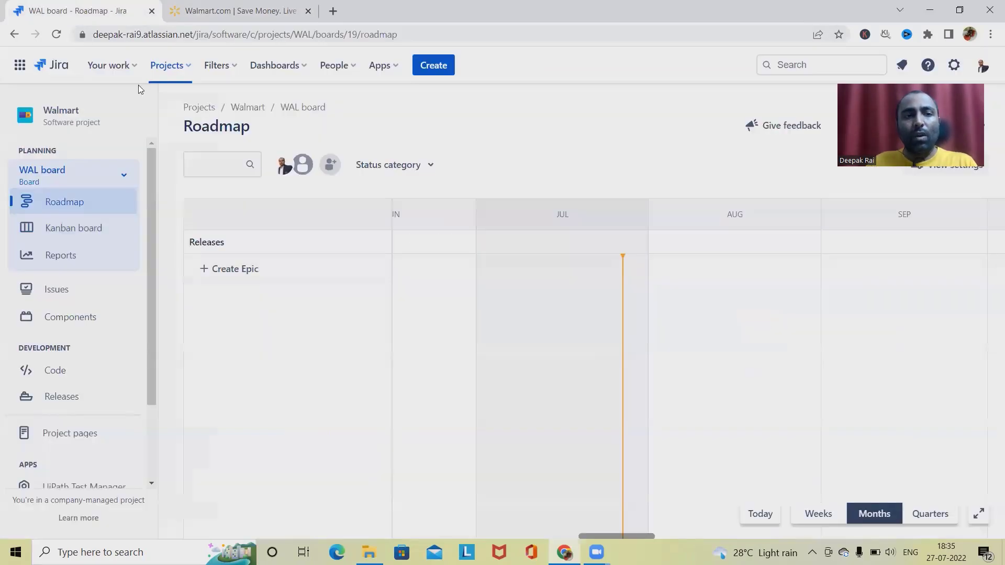
{"action": "left_click", "coordinate": [273, 273]}
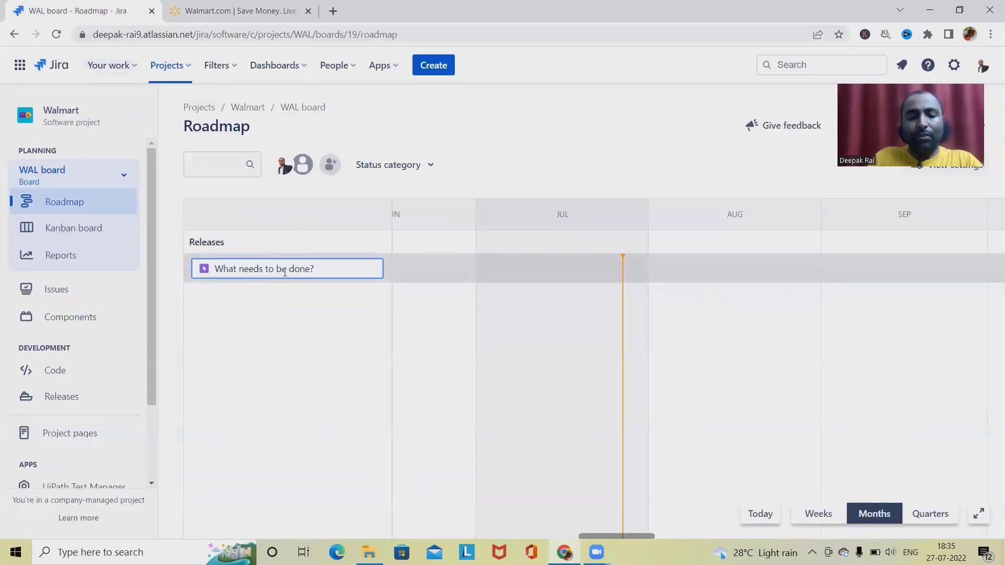
{"action": "type", "text": "Savin"}
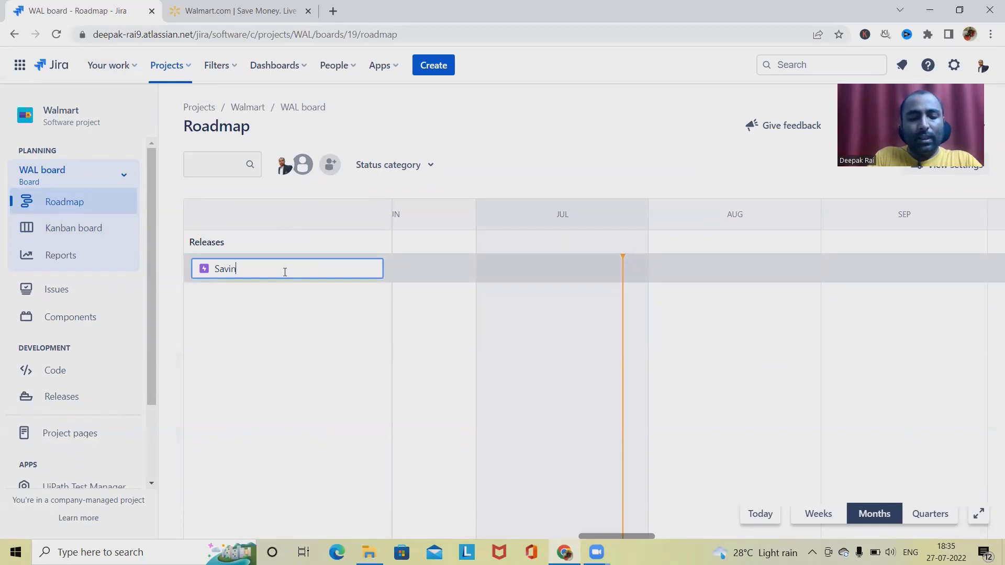
{"action": "type", "text": "gs and Fe"}
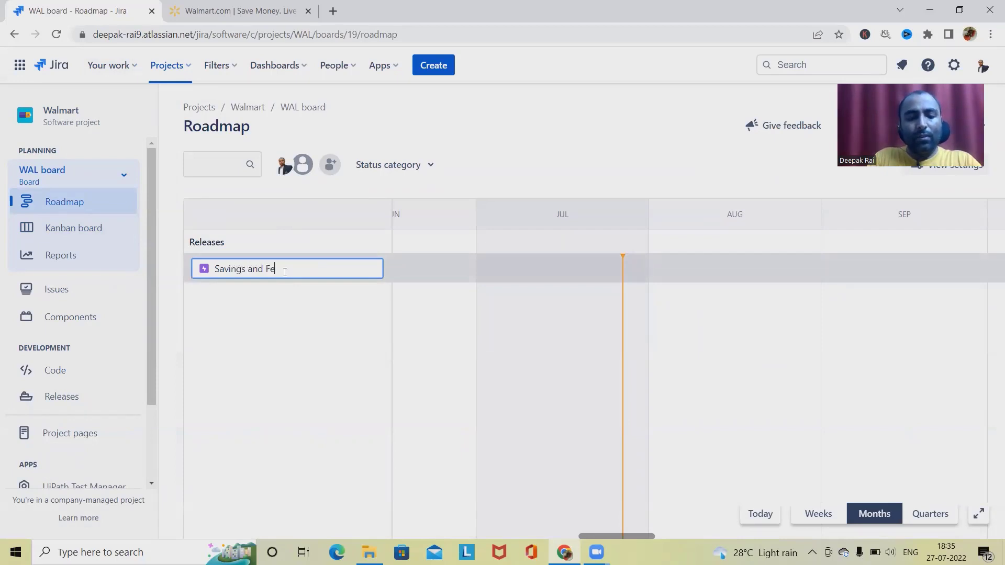
{"action": "type", "text": "atu"}
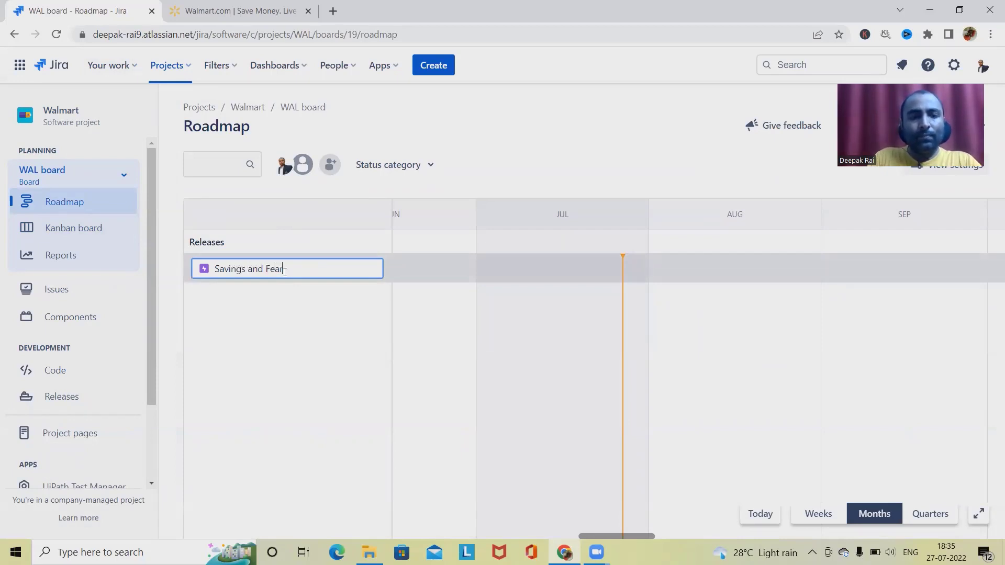
{"action": "type", "text": "red s"}
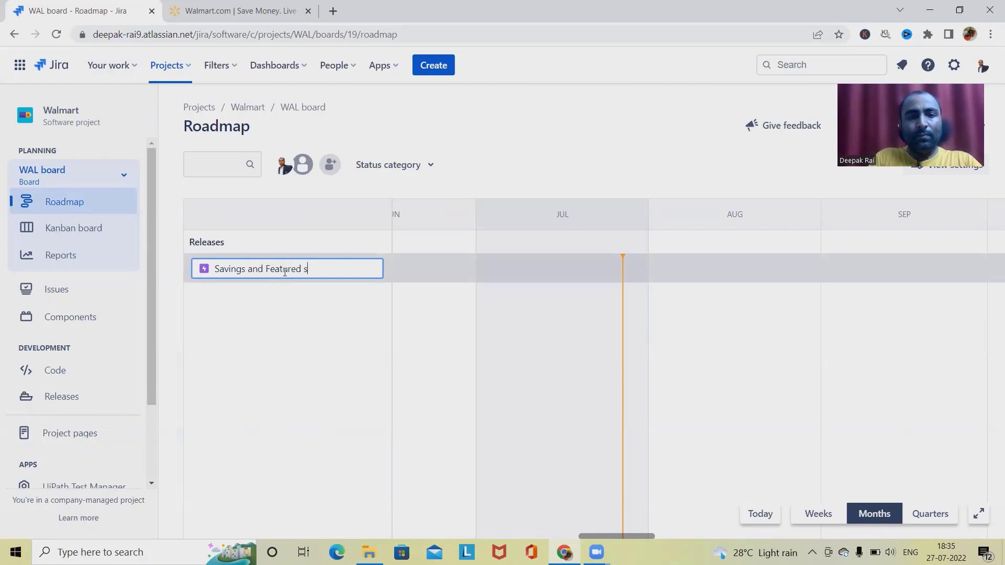
{"action": "type", "text": "hops"}
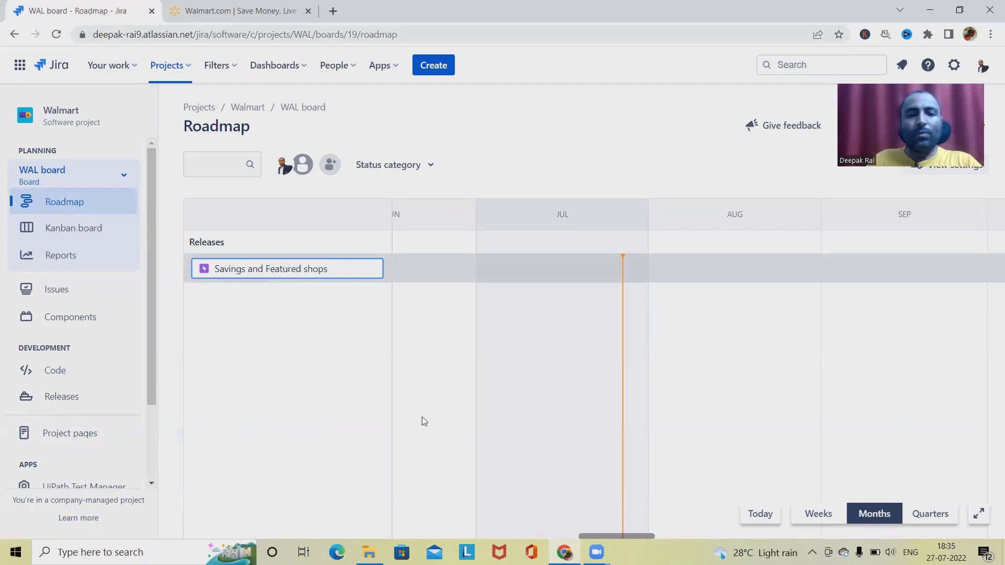
{"action": "key", "text": "Return"}
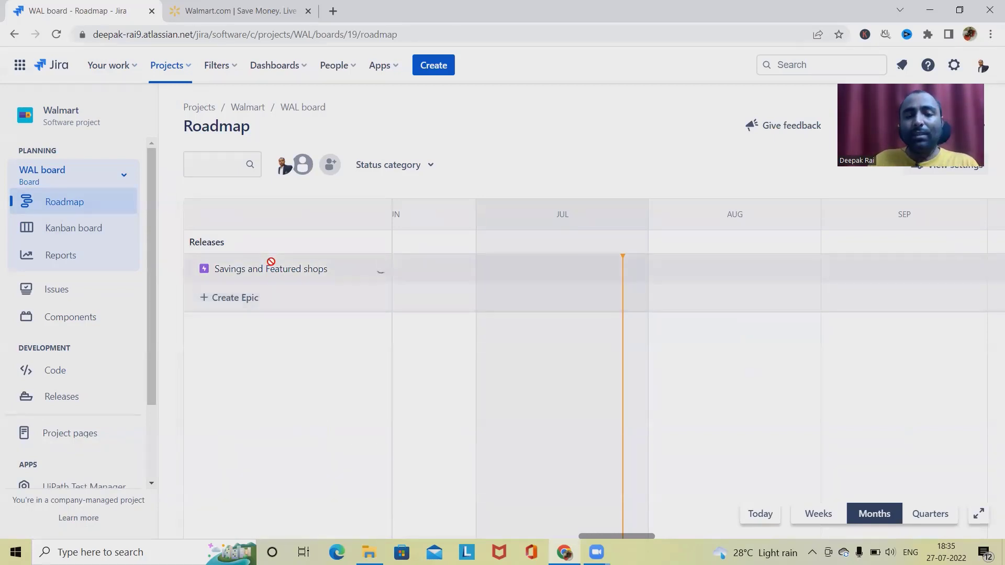
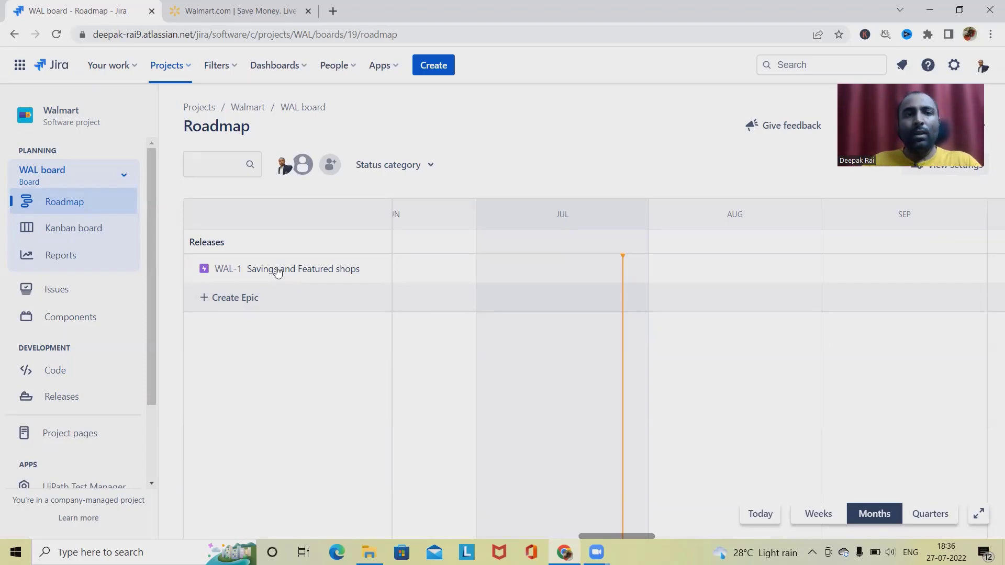
Step: Check the Walmart site's departments for the second category, and add a "Featured Brands" epic to the Jira roadmap
{"action": "left_click", "coordinate": [238, 11]}
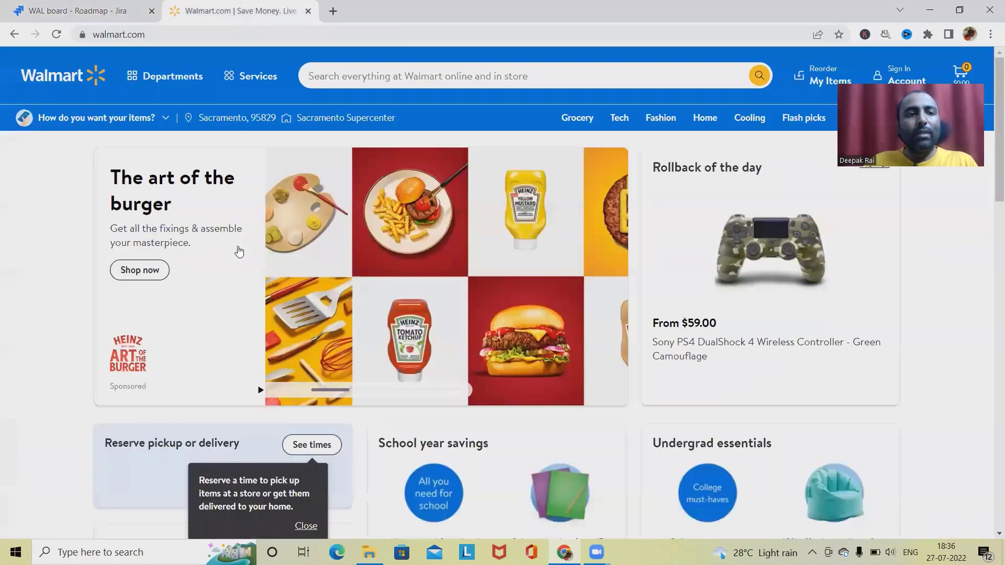
{"action": "left_click", "coordinate": [134, 77]}
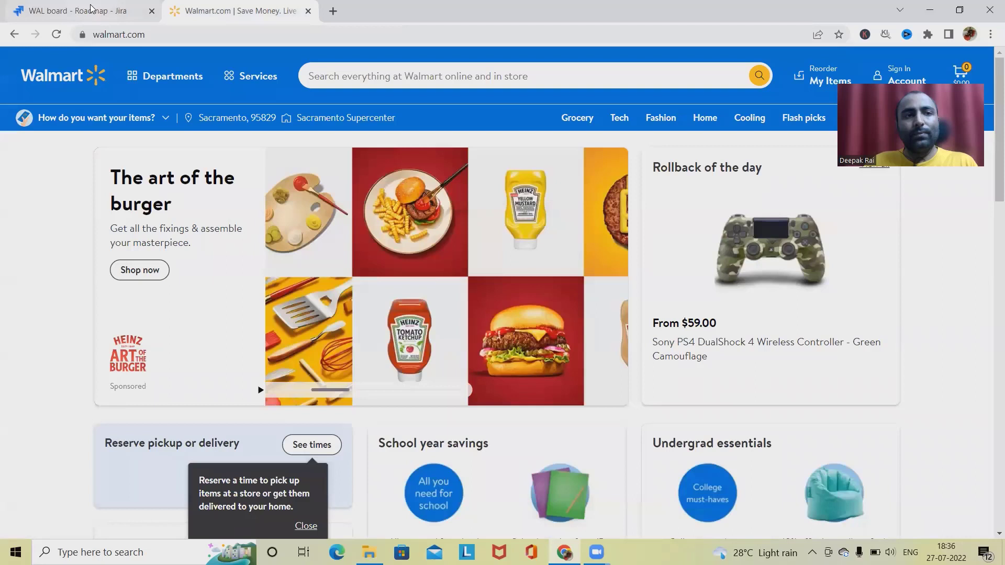
{"action": "left_click", "coordinate": [91, 8]}
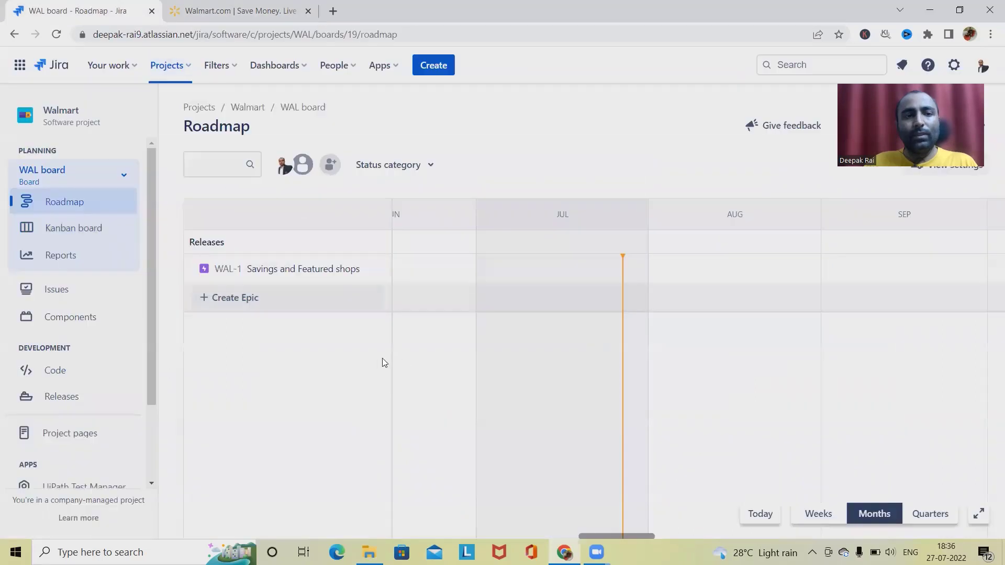
{"action": "left_click", "coordinate": [235, 298]}
{"action": "type", "text": "F"}
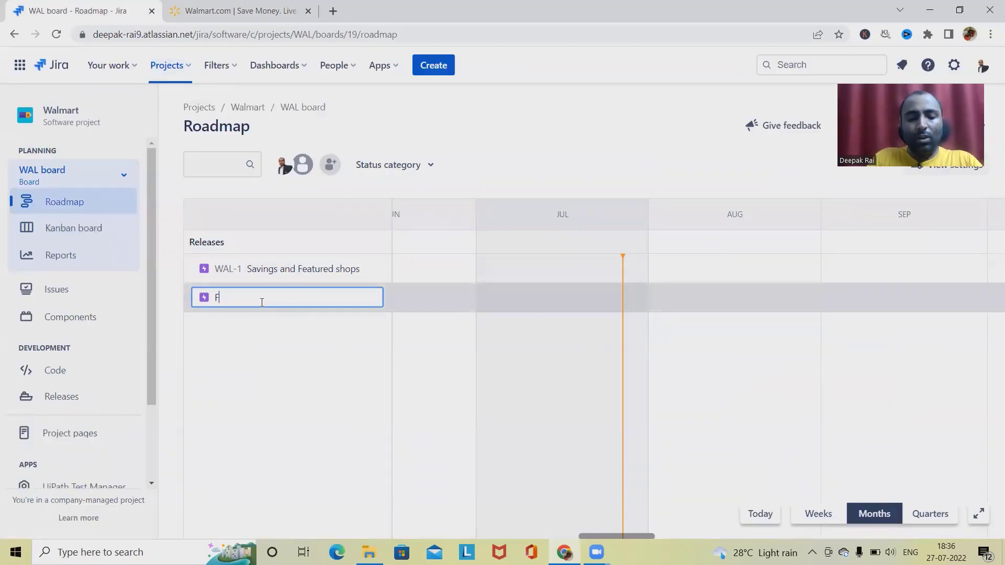
{"action": "type", "text": "eatu"}
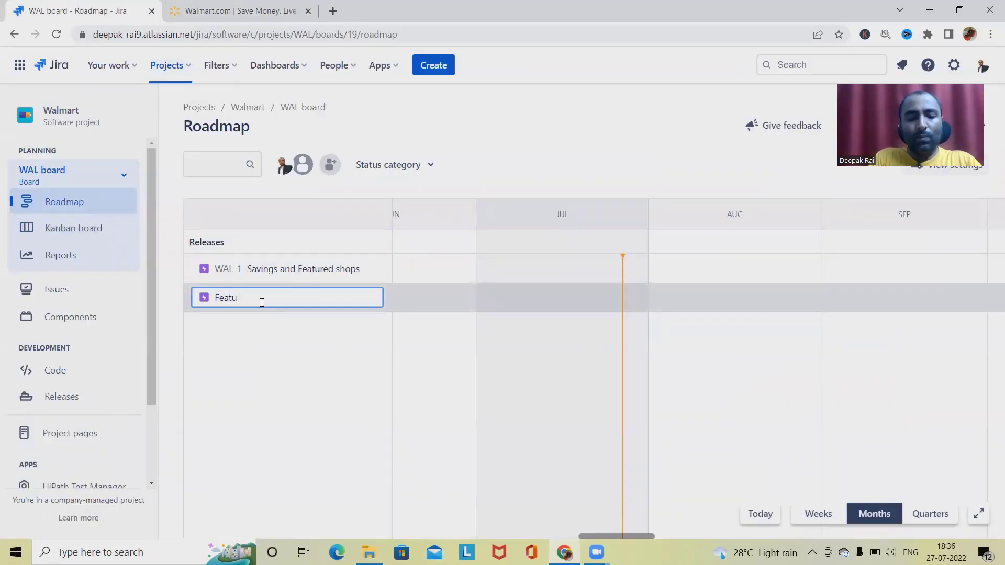
{"action": "type", "text": "red Bra"}
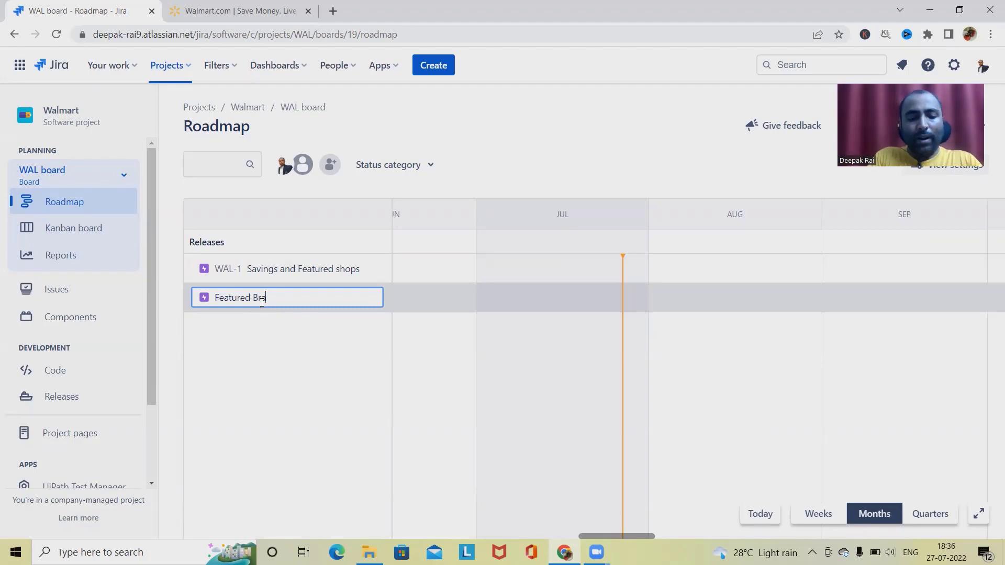
{"action": "type", "text": "nds"}
{"action": "key", "text": "Return"}
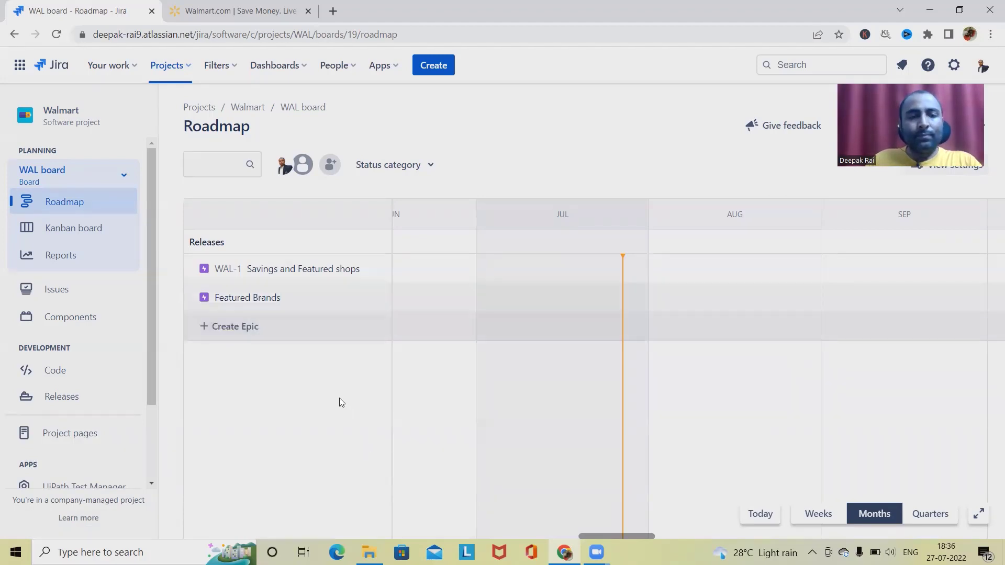
Step: Add a third epic named "Grocery" to the roadmap
{"action": "left_click", "coordinate": [264, 327]}
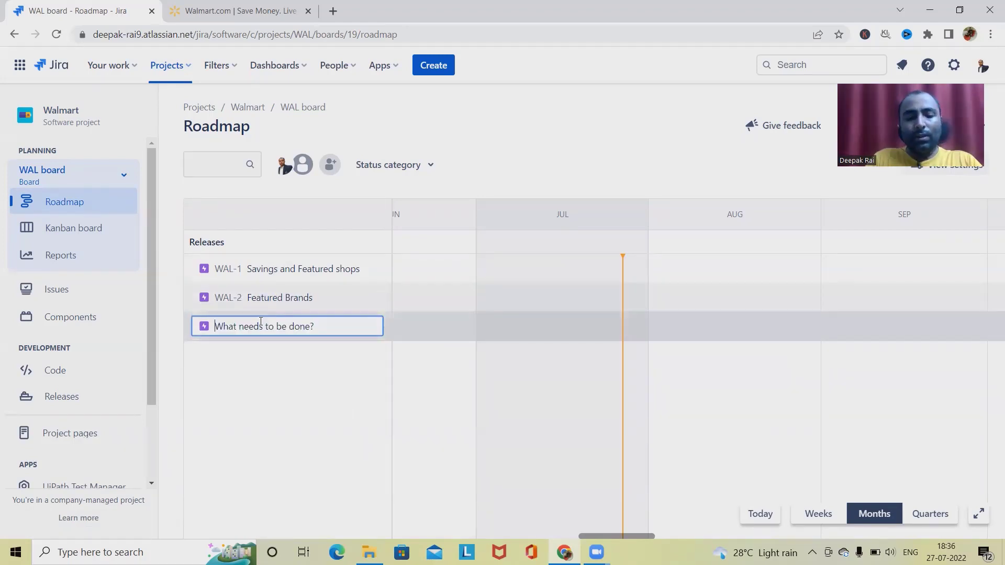
{"action": "type", "text": "Grocer"}
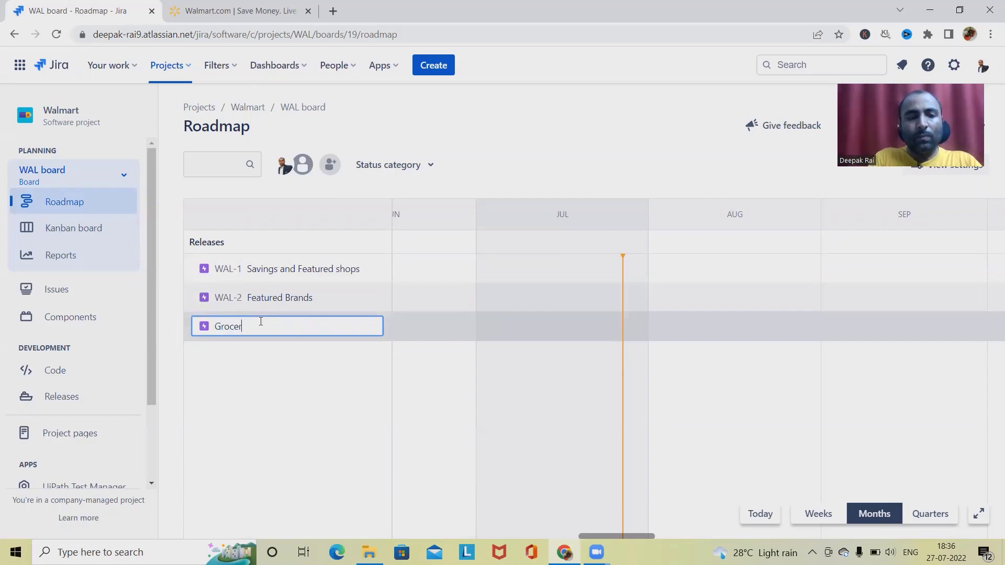
{"action": "type", "text": "y"}
{"action": "key", "text": "Return"}
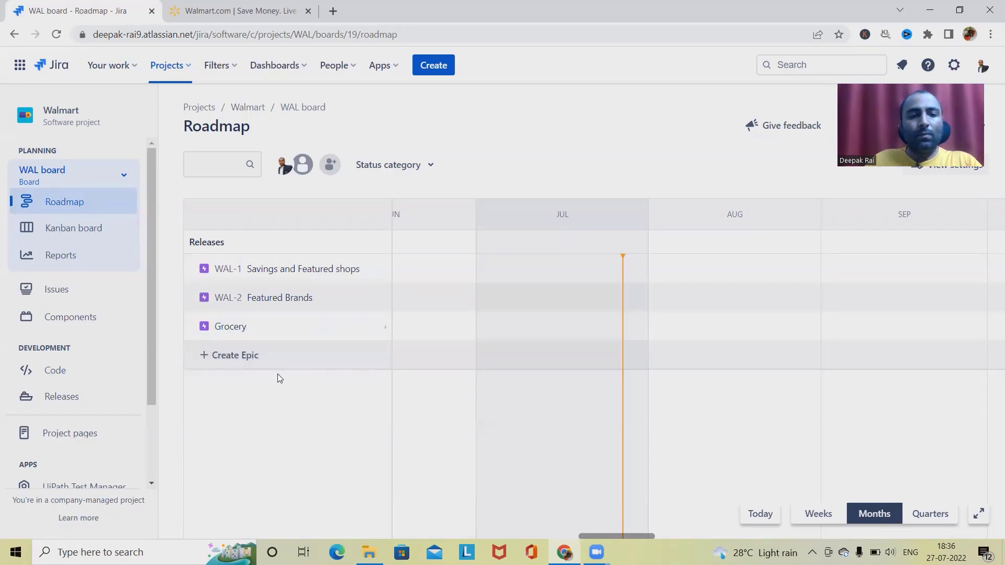
Step: Add a fourth epic named "Electronic" to the roadmap
{"action": "left_click", "coordinate": [269, 360]}
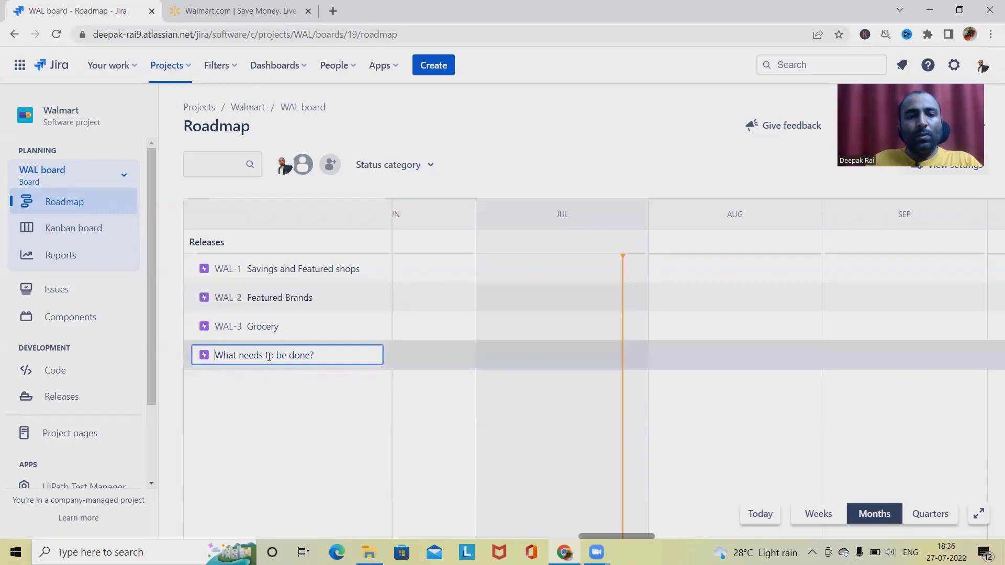
{"action": "type", "text": "E"}
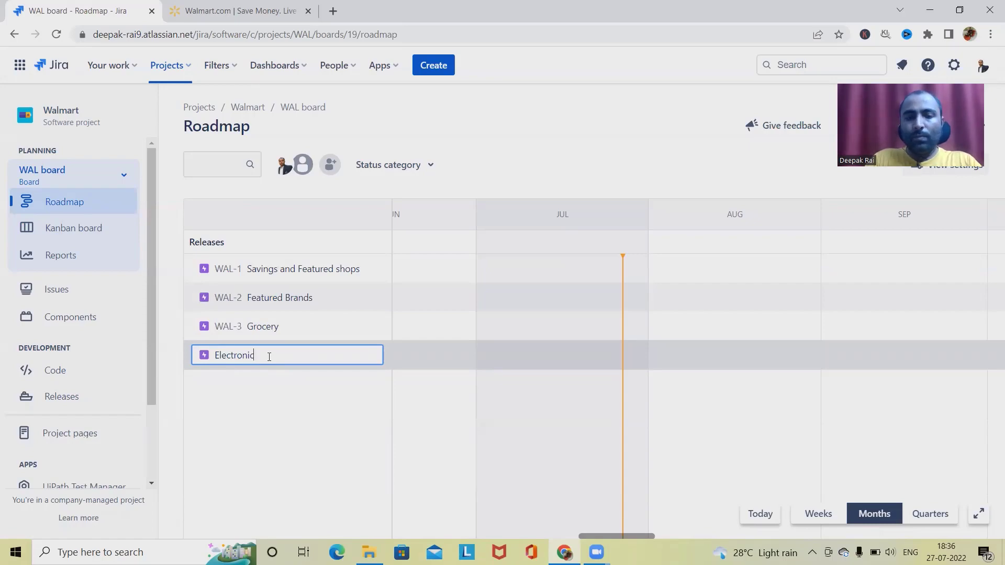
{"action": "type", "text": "lectronic"}
{"action": "key", "text": "Return"}
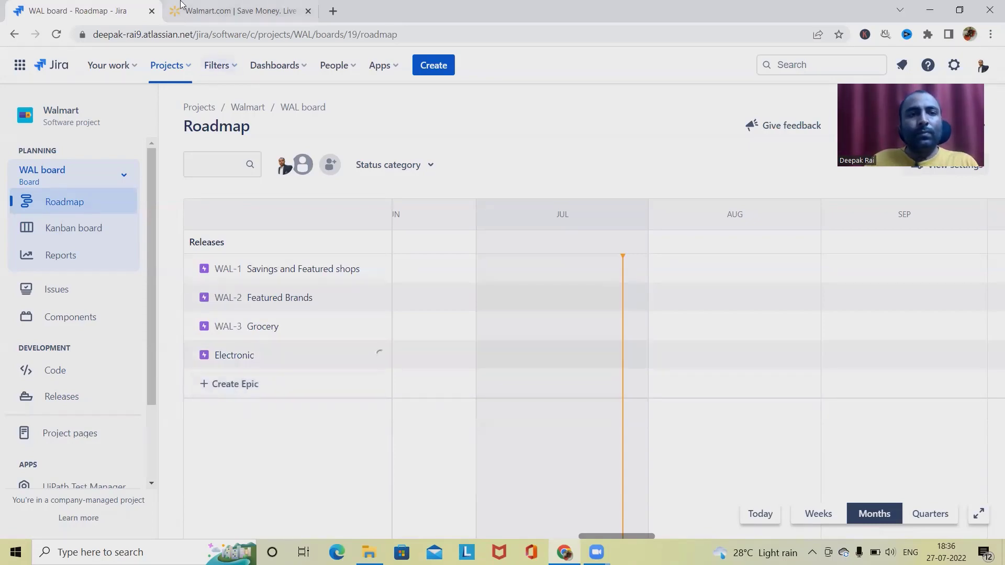
Step: Look up the department after Electronics on the Walmart site, and start a fifth Jira epic with the name "Clothing shoes and"
{"action": "left_click", "coordinate": [180, 7]}
{"action": "left_click", "coordinate": [168, 76]}
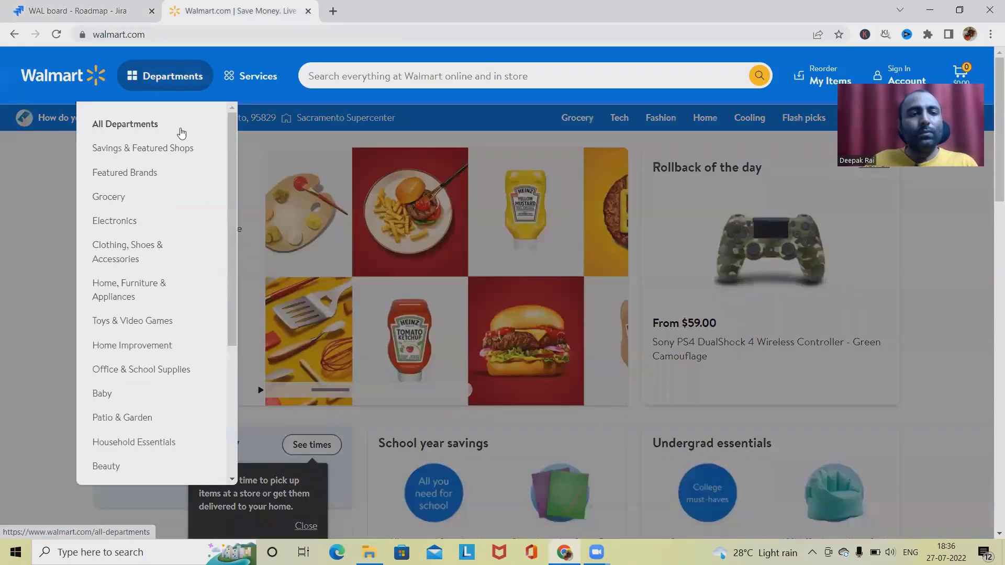
{"action": "mouse_move", "coordinate": [132, 257]}
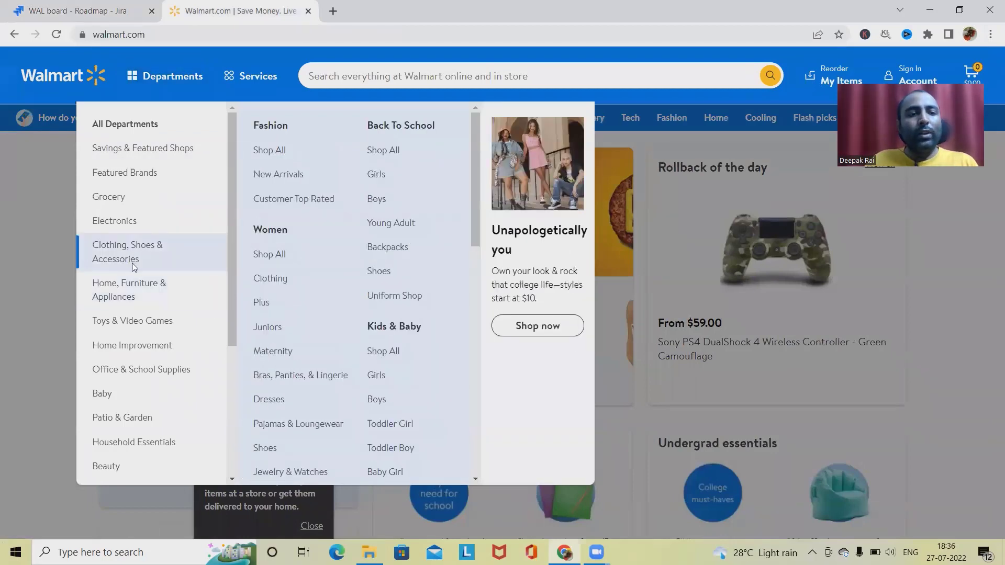
{"action": "left_click", "coordinate": [100, 14]}
{"action": "left_click", "coordinate": [286, 387]}
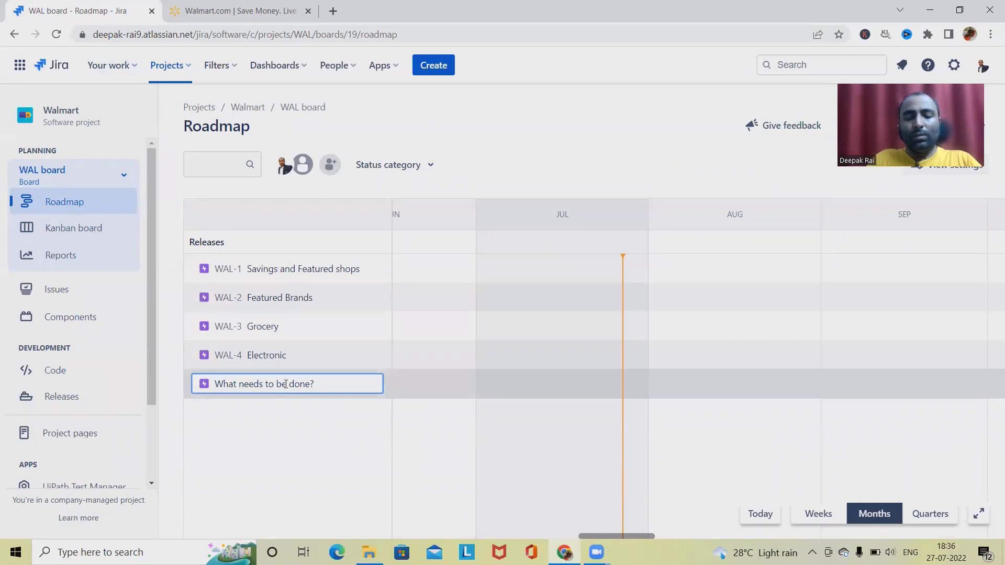
{"action": "type", "text": "Clth"}
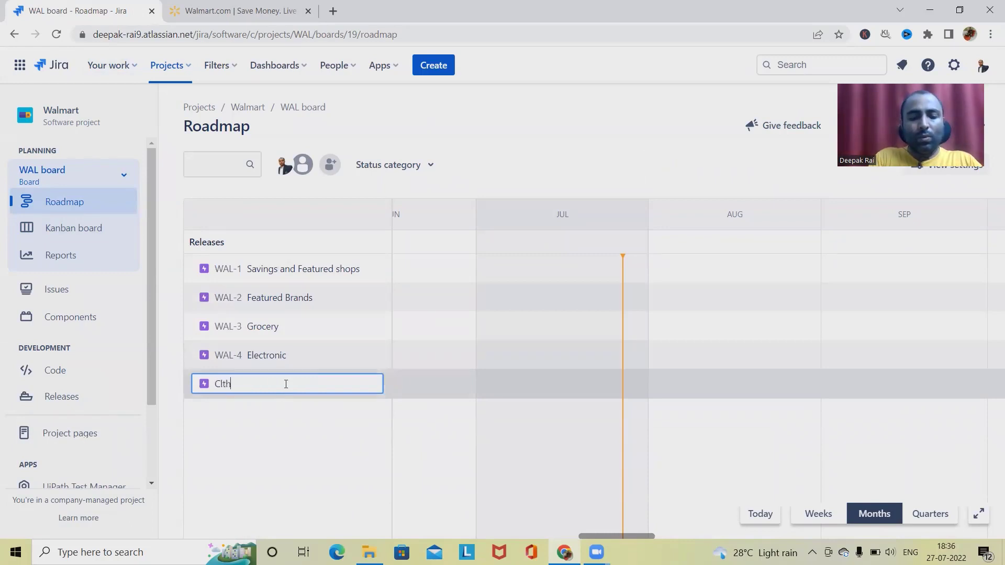
{"action": "type", "text": "in"}
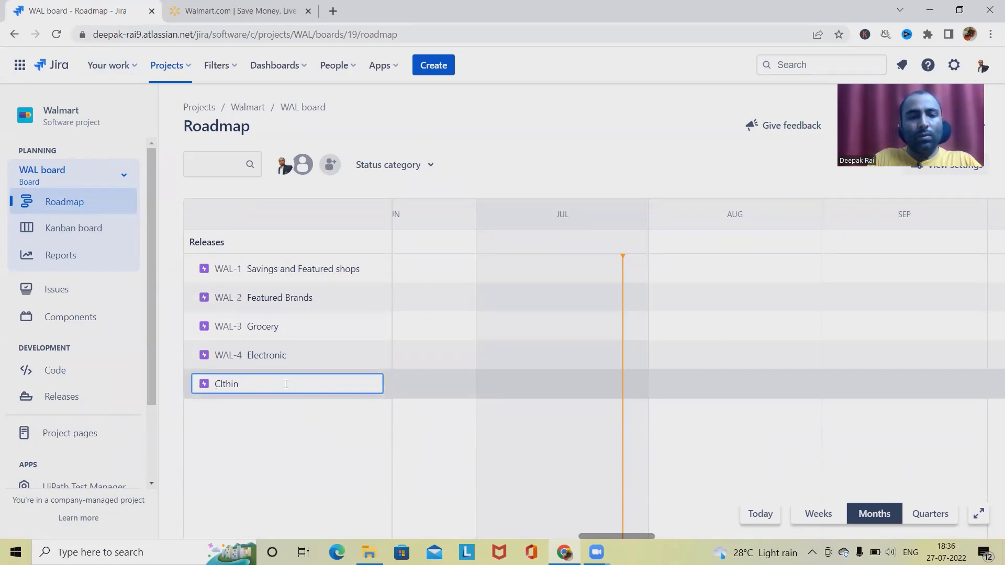
{"action": "type", "text": "g ing"}
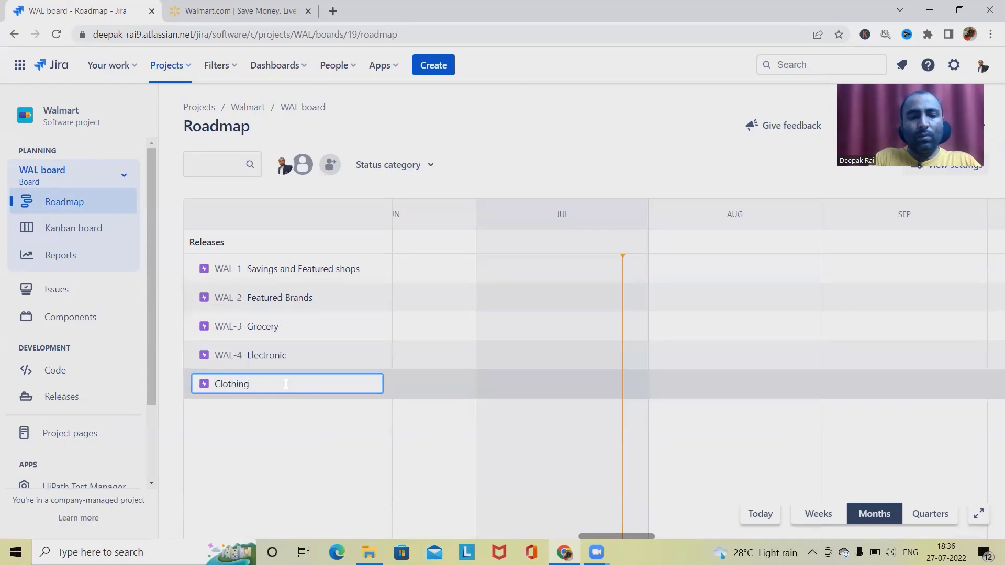
{"action": "type", "text": " sho"}
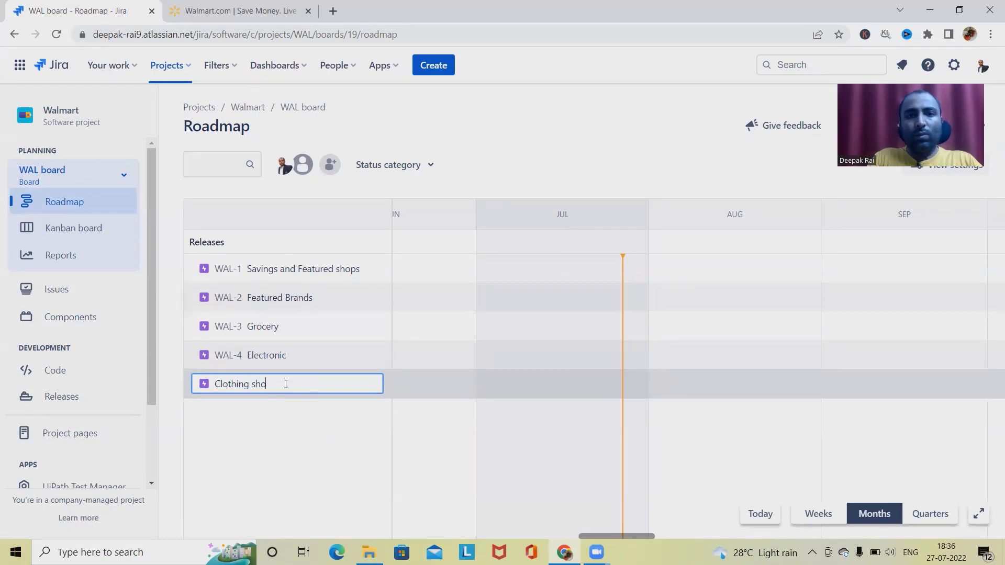
{"action": "type", "text": "rses and"}
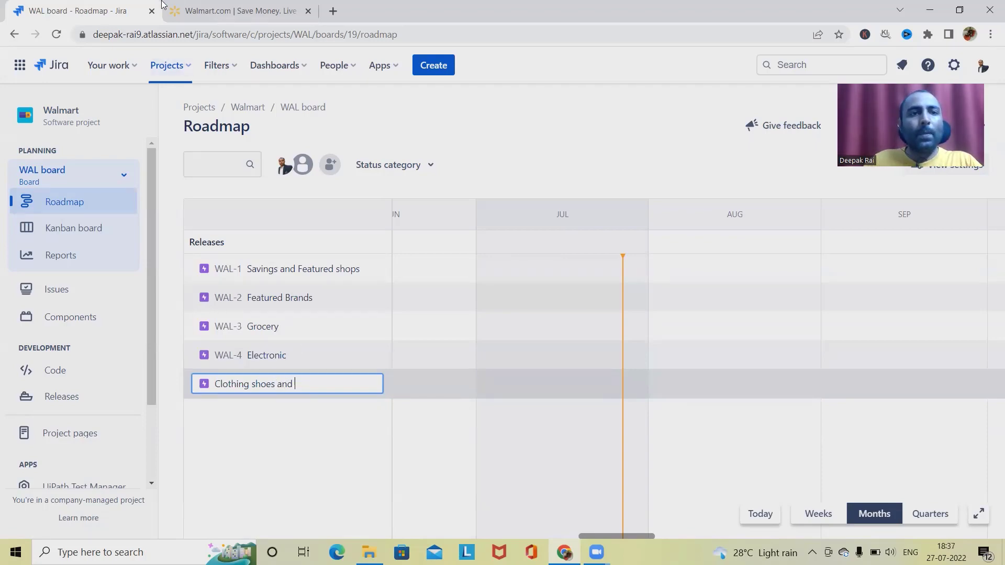
Step: Check the clothing department's full name on the Walmart site, and finish the fifth Jira epic as "Clothing shoes and Accesories"
{"action": "left_click", "coordinate": [206, 9]}
{"action": "left_click", "coordinate": [160, 78]}
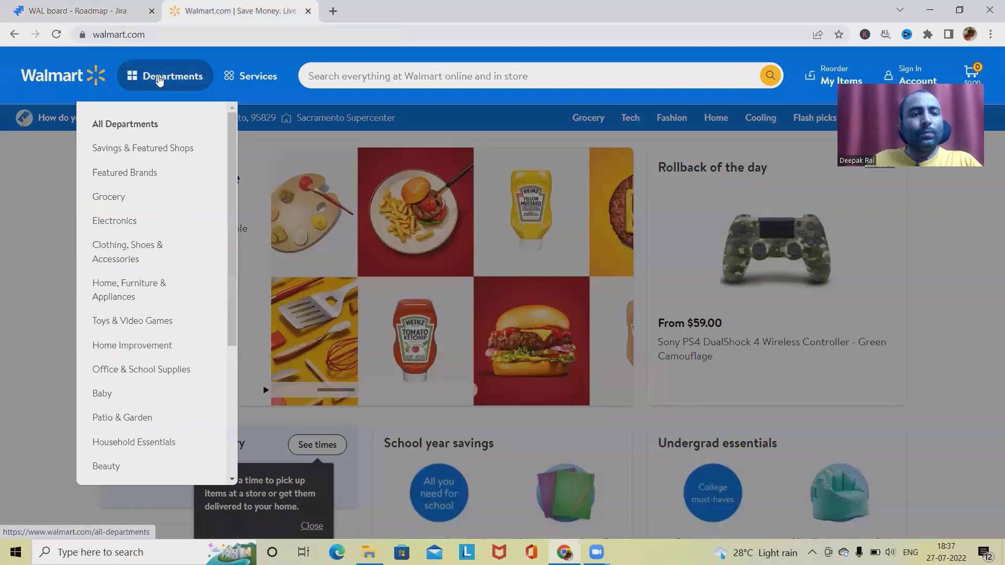
{"action": "left_click", "coordinate": [163, 321]}
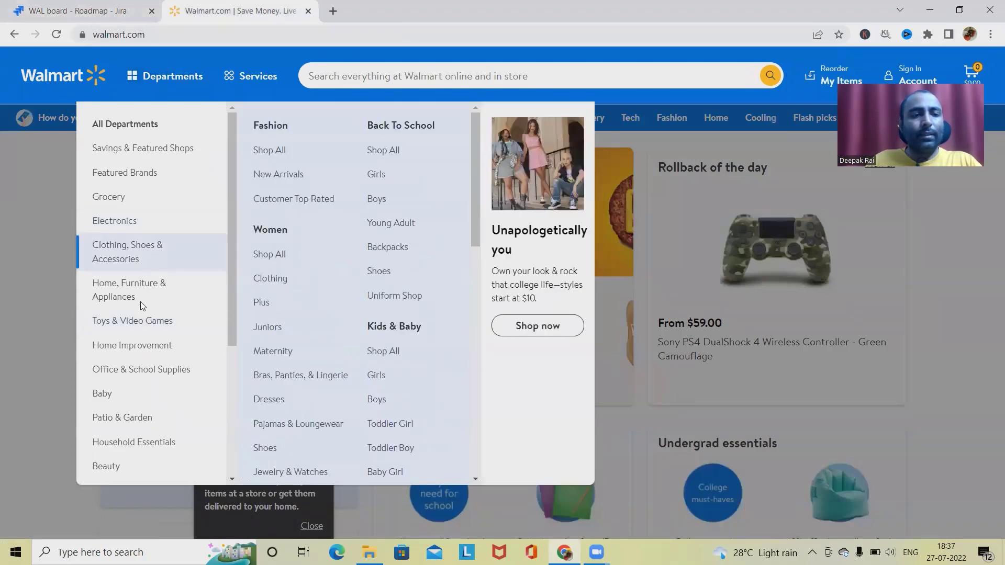
{"action": "mouse_move", "coordinate": [141, 301]}
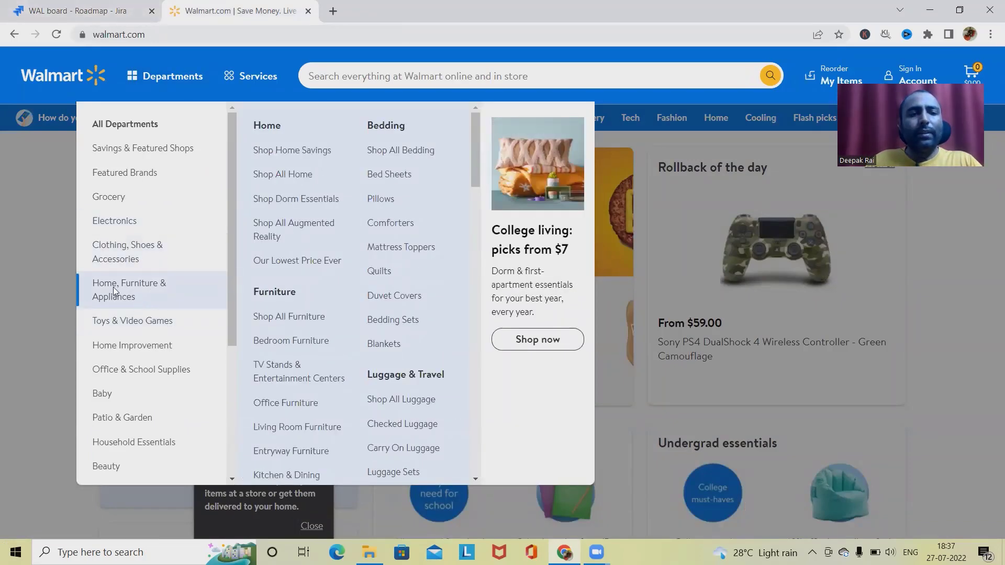
{"action": "left_click", "coordinate": [96, 11]}
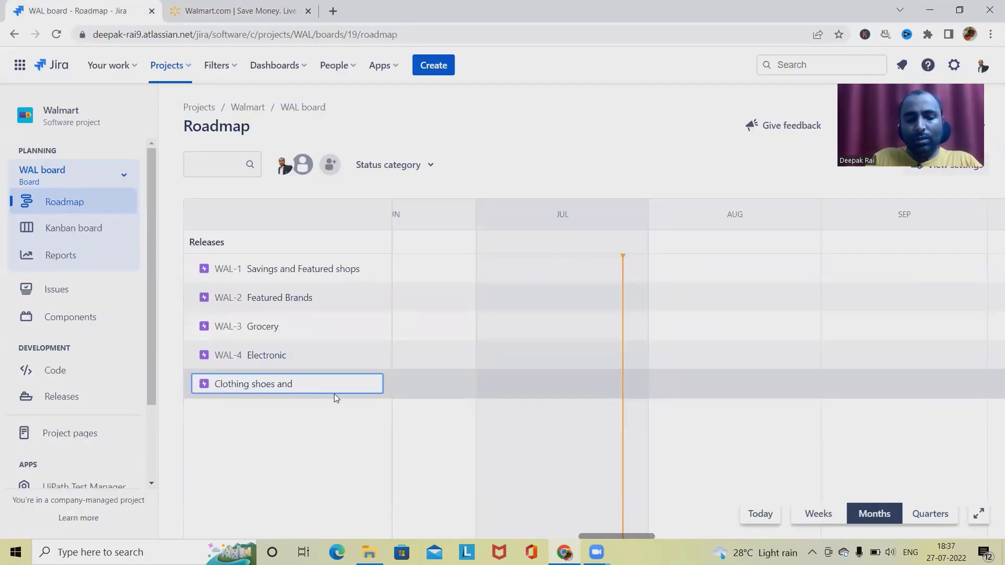
{"action": "type", "text": "Accesories"}
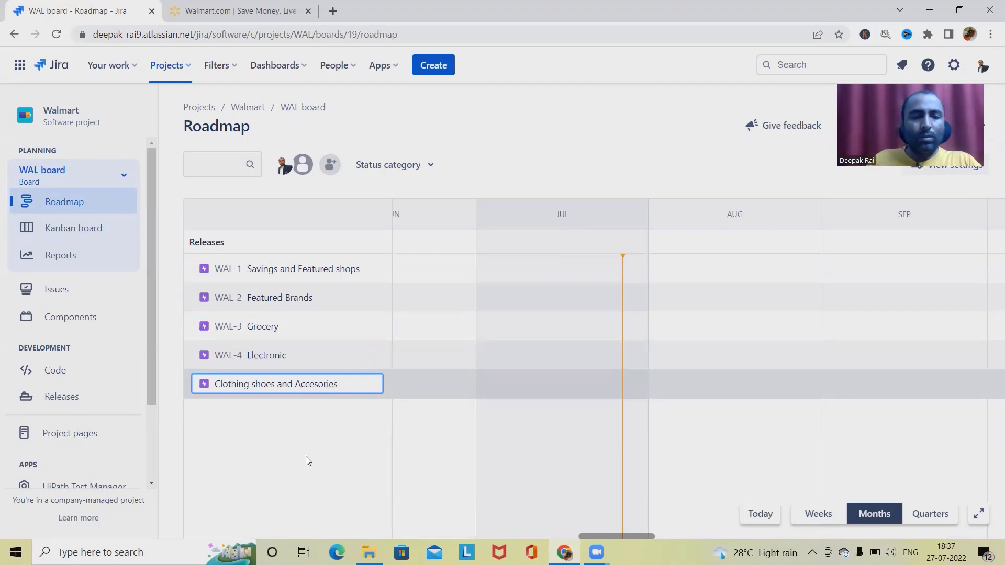
{"action": "key", "text": "Return"}
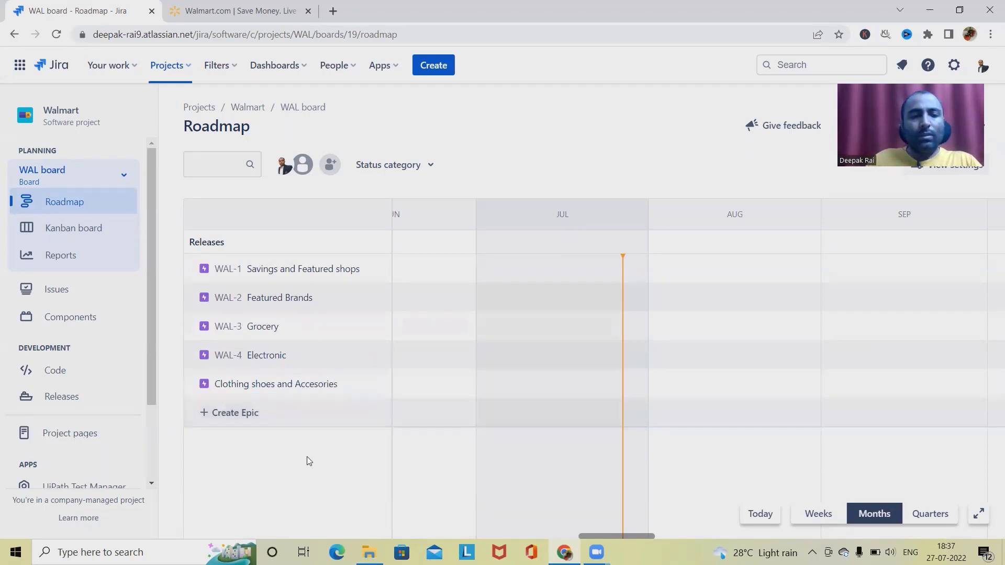
Step: Add a sixth epic named "Home Furniture and Appliances" to the roadmap
{"action": "left_click", "coordinate": [261, 413]}
{"action": "type", "text": "H"}
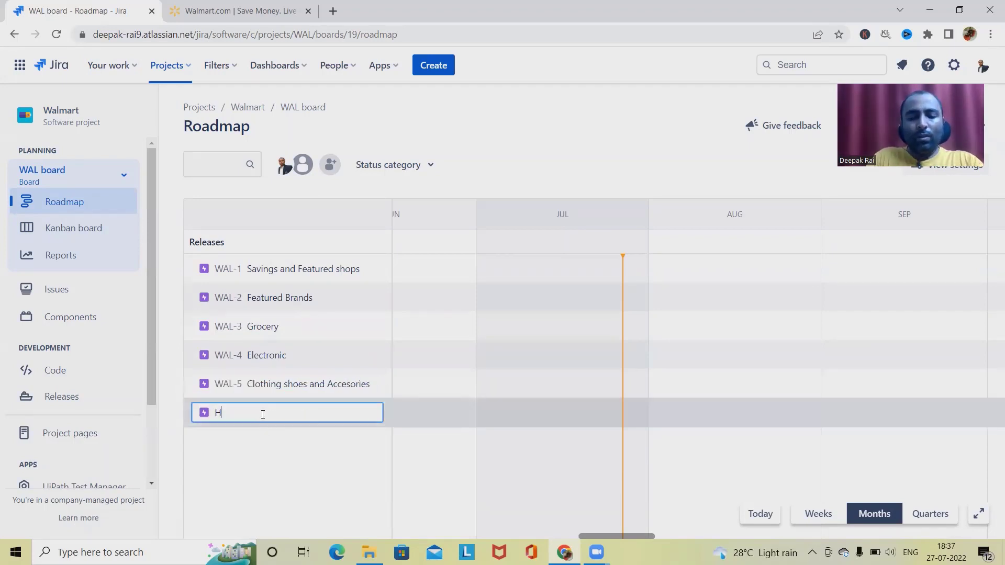
{"action": "type", "text": "ome Furn"}
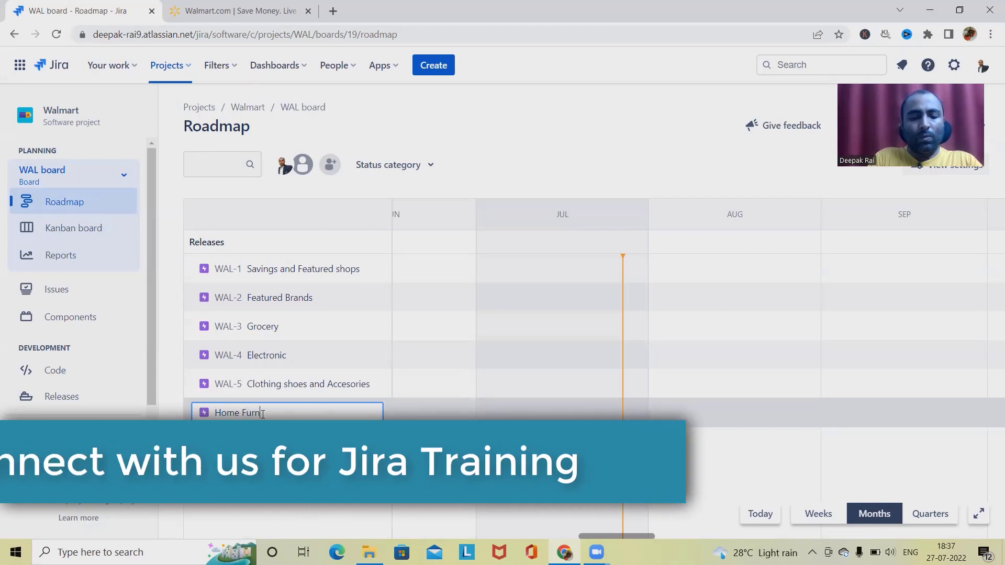
{"action": "type", "text": "iture and "}
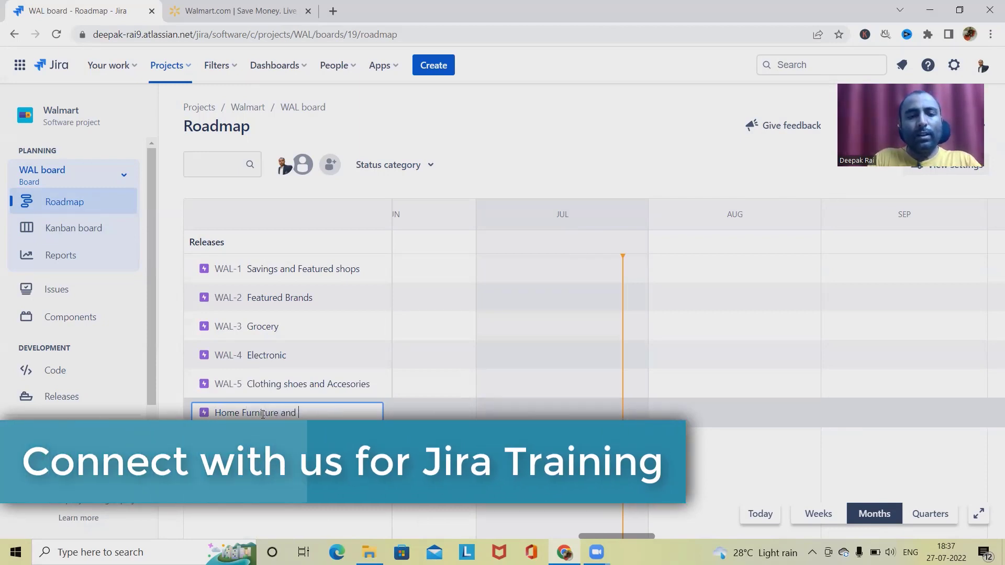
{"action": "type", "text": "Appliances"}
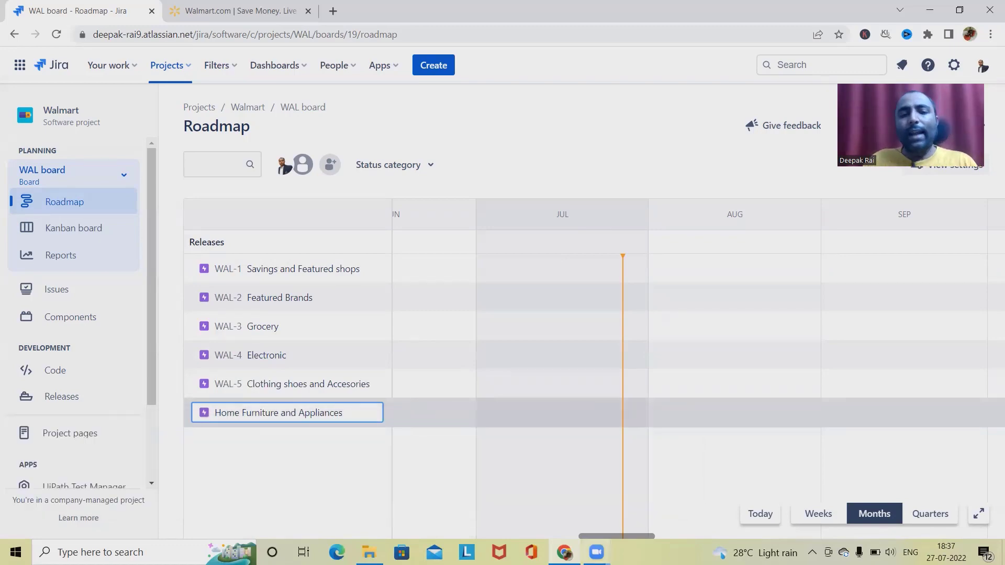
{"action": "key", "text": "Return"}
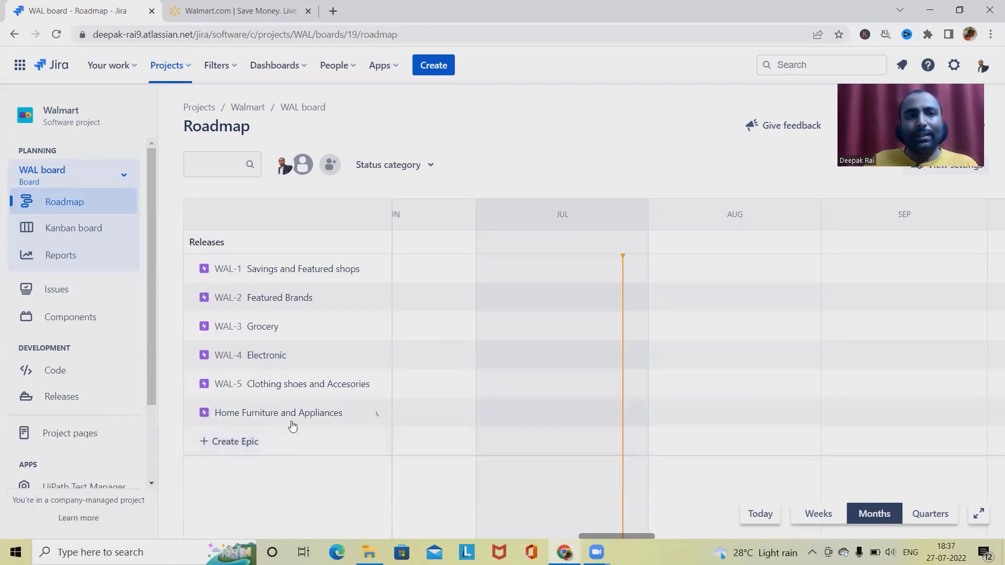
Step: Switch to the Walmart site and examine the subcategories under the Savings & Featured Shops department
{"action": "left_click", "coordinate": [210, 10]}
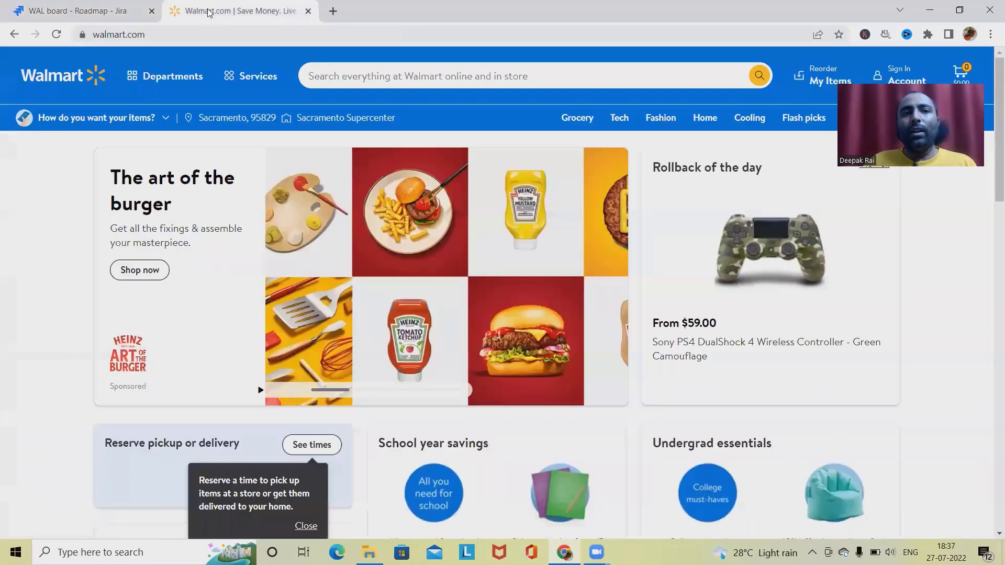
{"action": "left_click", "coordinate": [168, 79]}
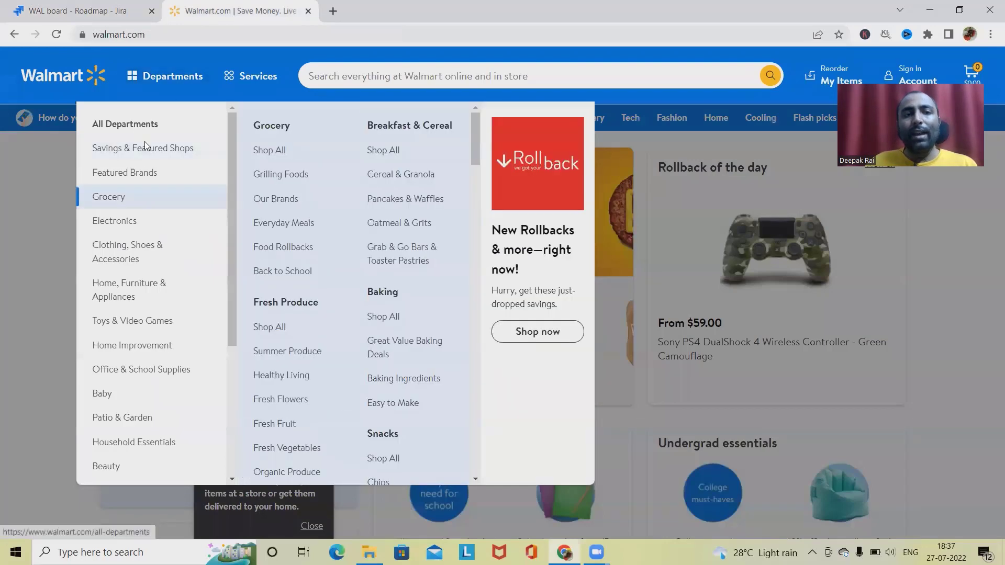
{"action": "mouse_move", "coordinate": [151, 148]}
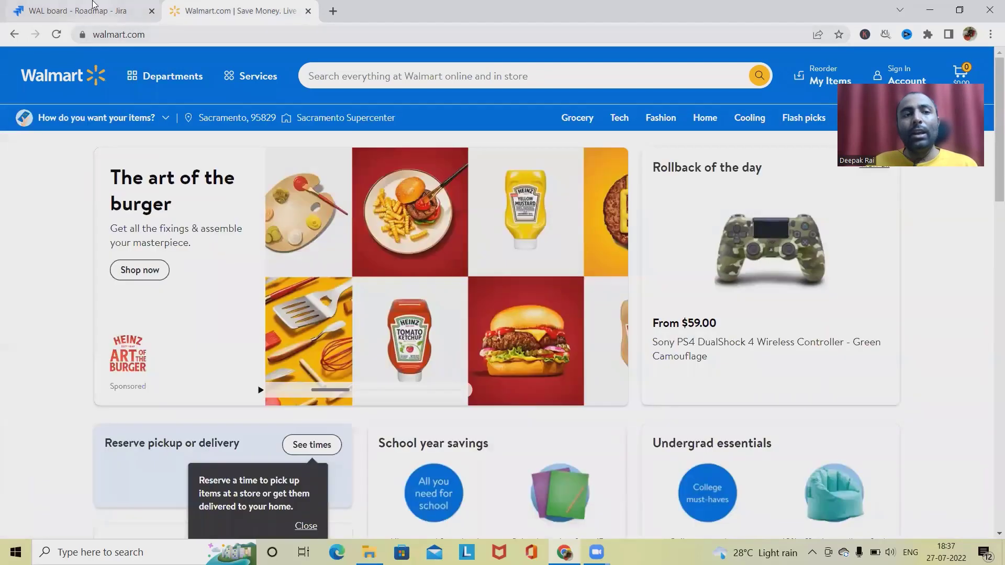
{"action": "left_click", "coordinate": [166, 77]}
{"action": "mouse_move", "coordinate": [167, 154]}
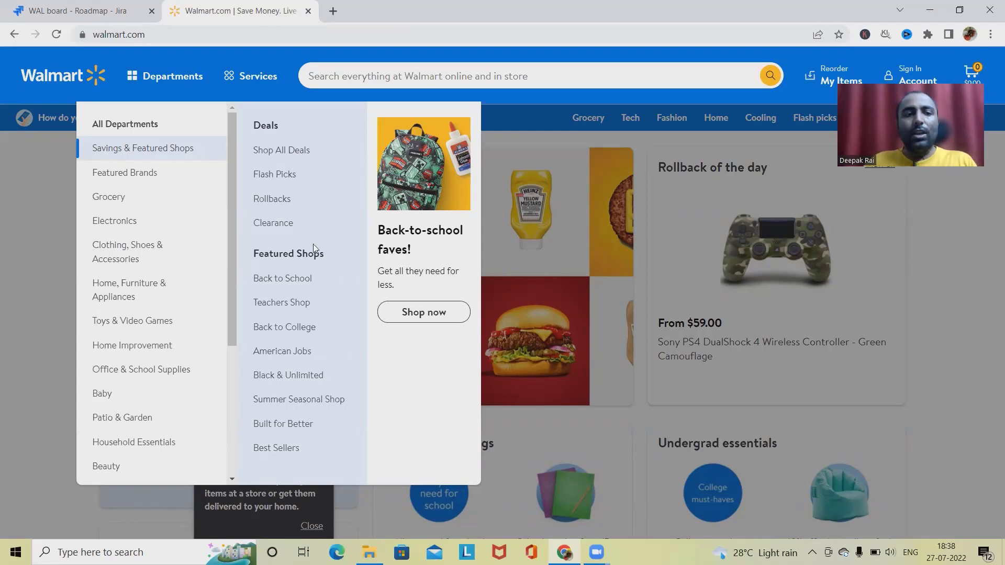
{"action": "key", "text": "Escape"}
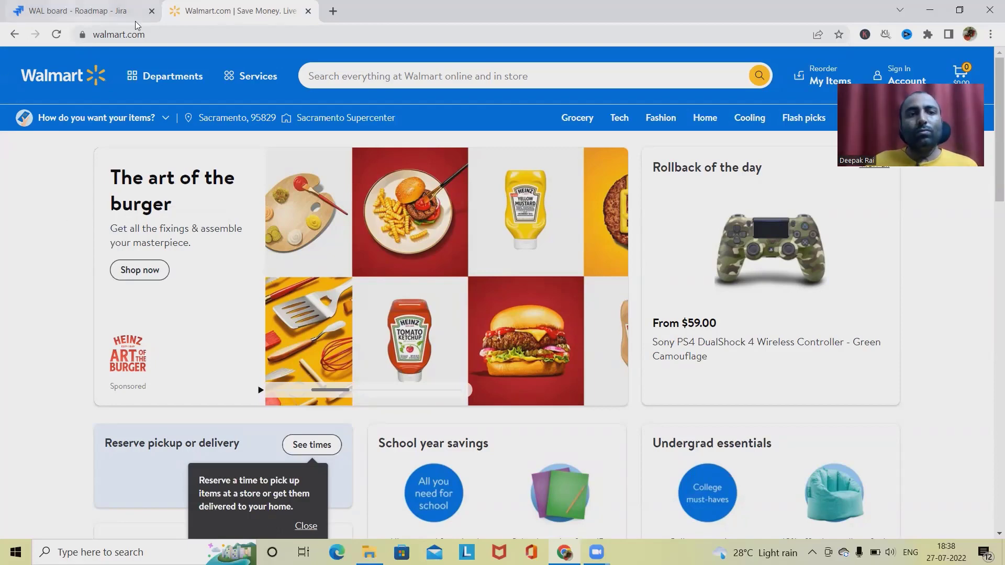
Step: Browse the Walmart site's department list for the department that follows Home, Furniture & Appliances
{"action": "left_click", "coordinate": [146, 82]}
{"action": "left_click", "coordinate": [147, 81]}
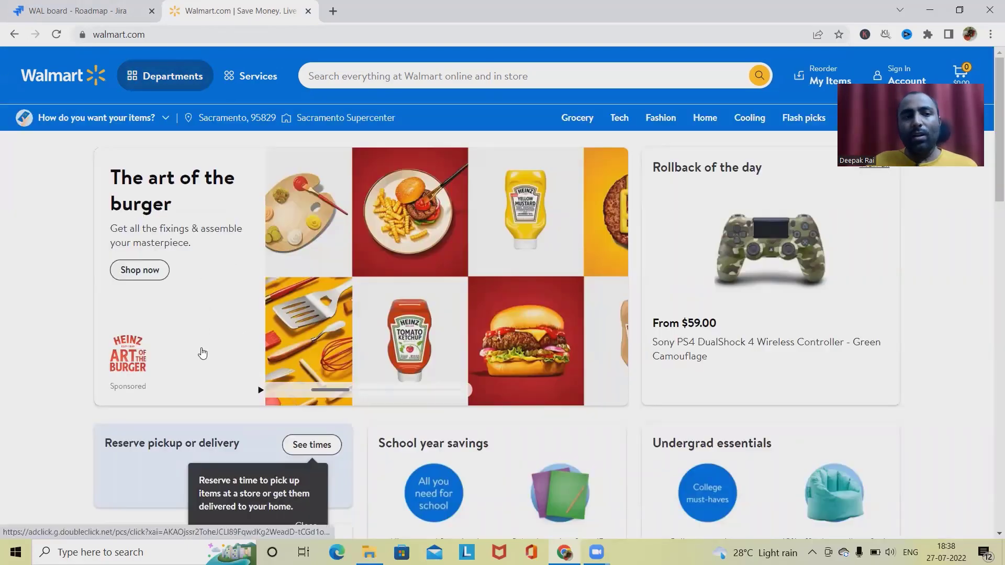
{"action": "left_click", "coordinate": [148, 82]}
{"action": "left_click", "coordinate": [169, 286]}
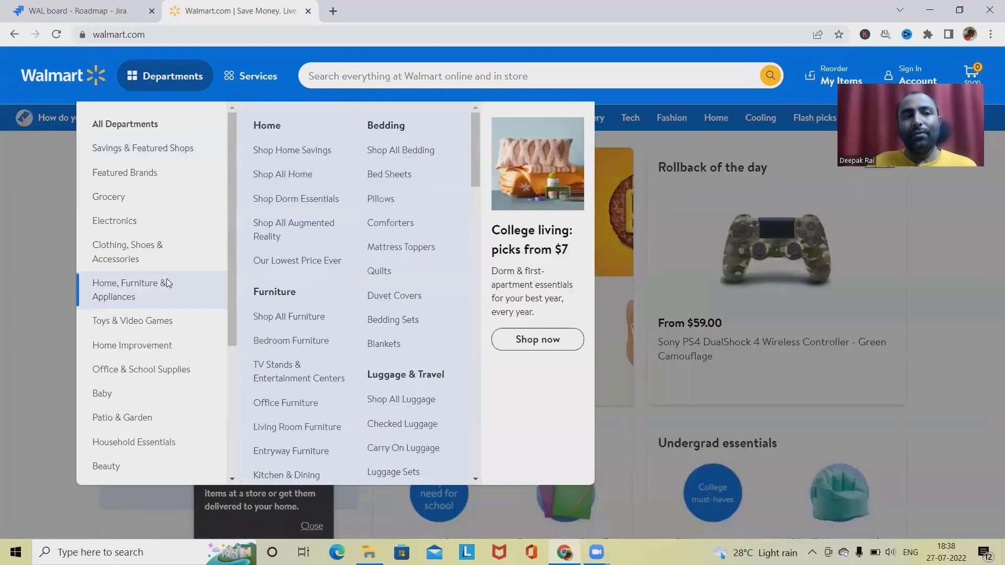
{"action": "mouse_move", "coordinate": [163, 369]}
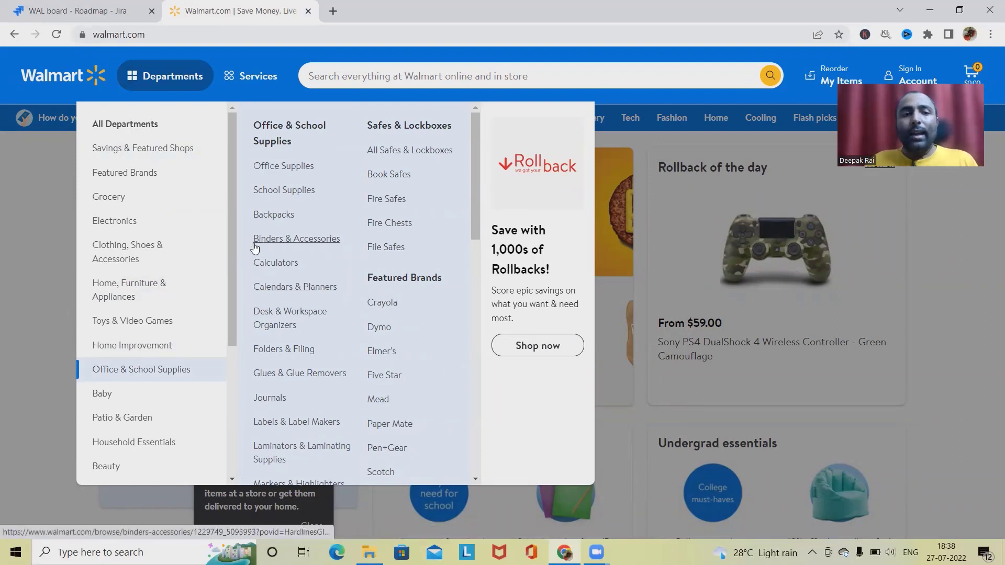
{"action": "mouse_move", "coordinate": [146, 291]}
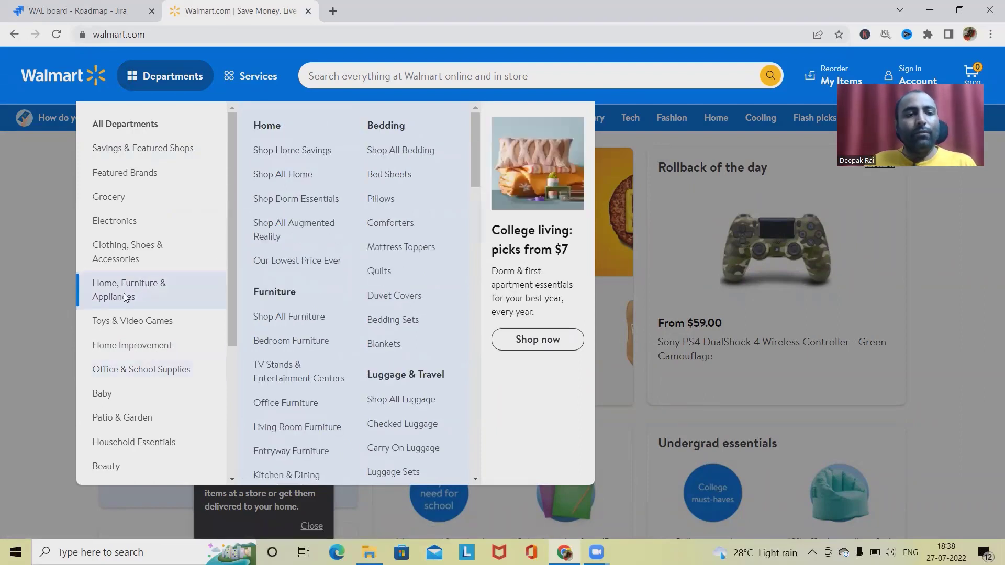
{"action": "mouse_move", "coordinate": [119, 320]}
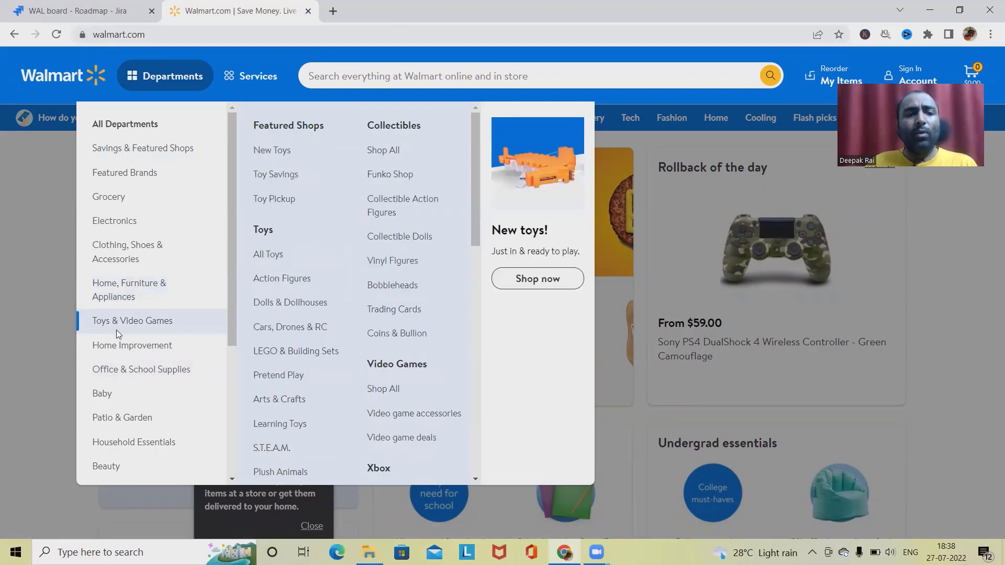
Step: Switch back to Jira and add a seventh epic named "Toys and Video Game" to the roadmap
{"action": "left_click", "coordinate": [115, 10]}
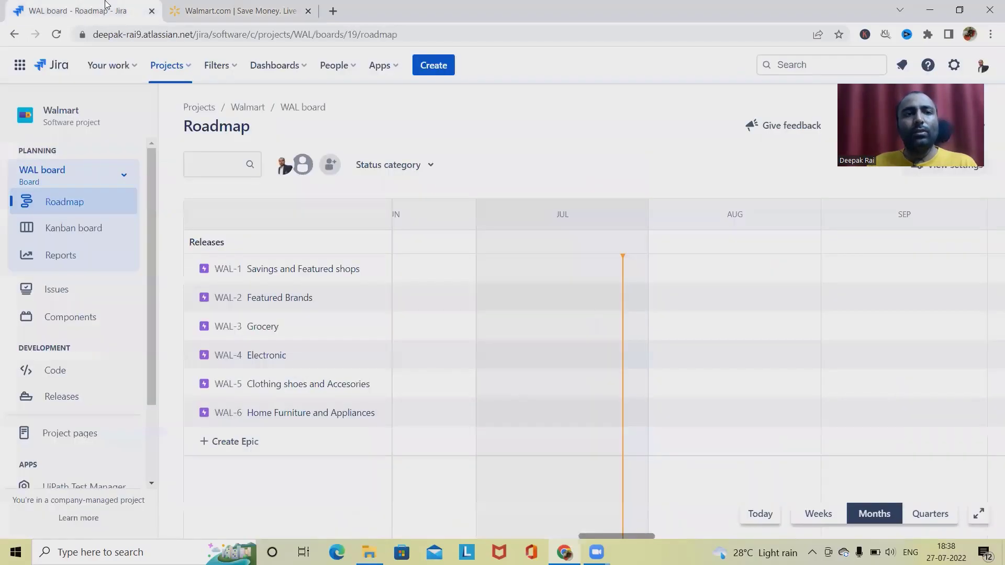
{"action": "left_click", "coordinate": [274, 447]}
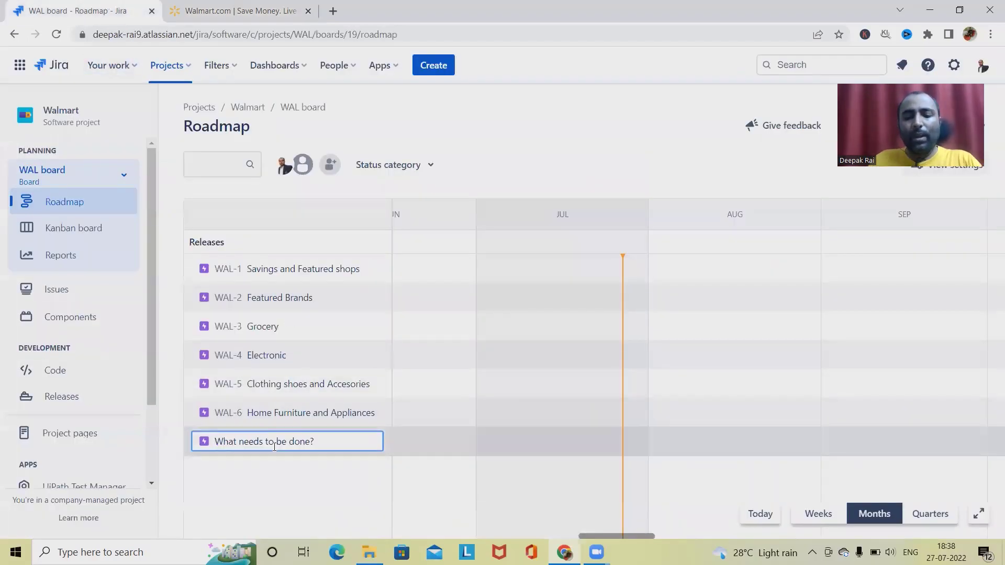
{"action": "type", "text": "Toys"}
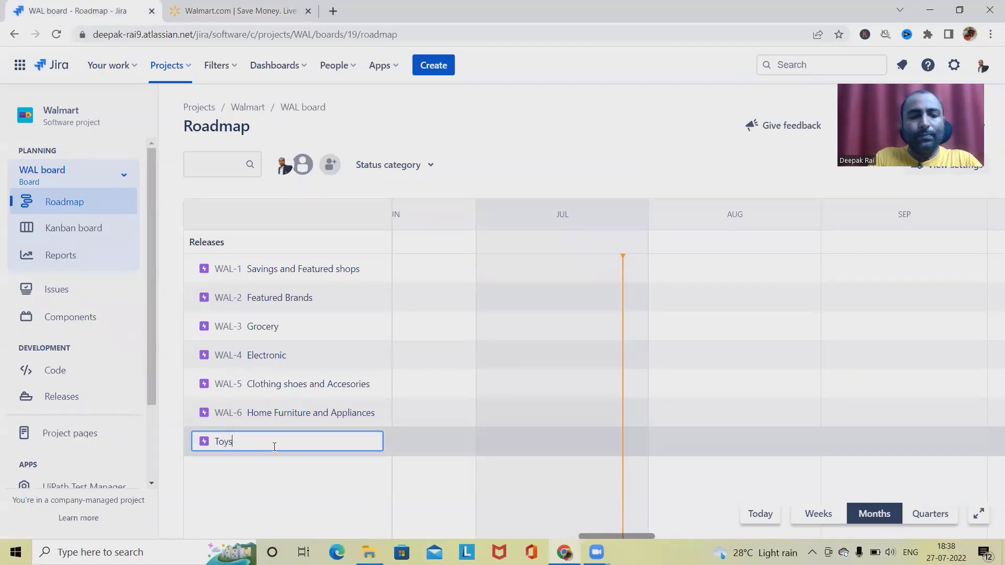
{"action": "type", "text": " and Video "}
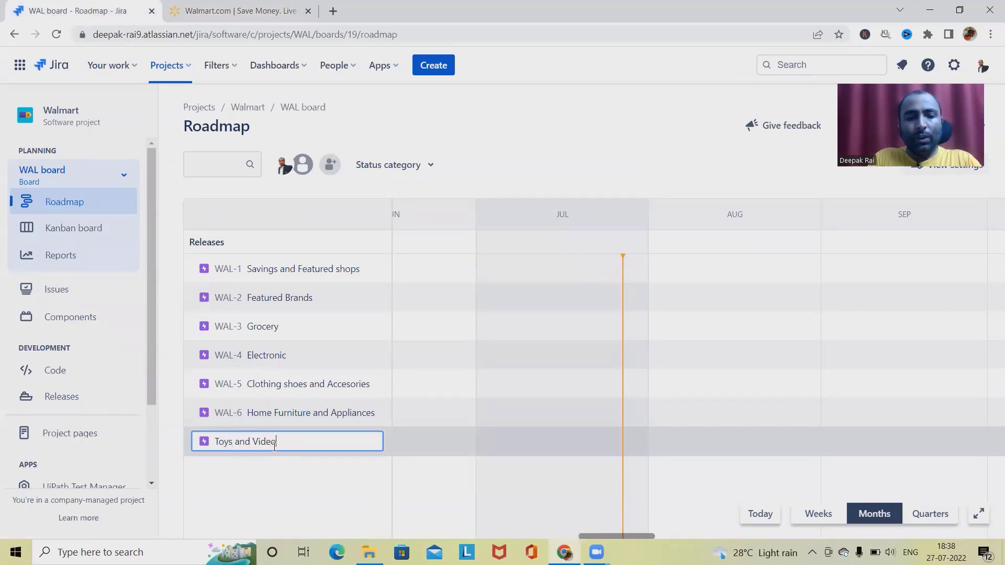
{"action": "type", "text": "Gasme"}
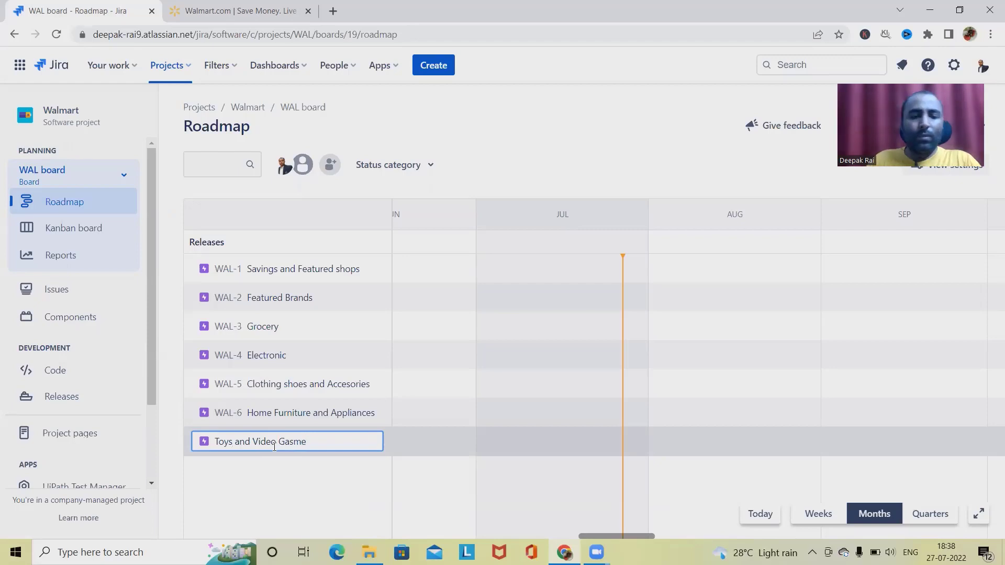
{"action": "key", "text": "BackSpace"}
{"action": "key", "text": "BackSpace"}
{"action": "key", "text": "BackSpace"}
{"action": "type", "text": "me"}
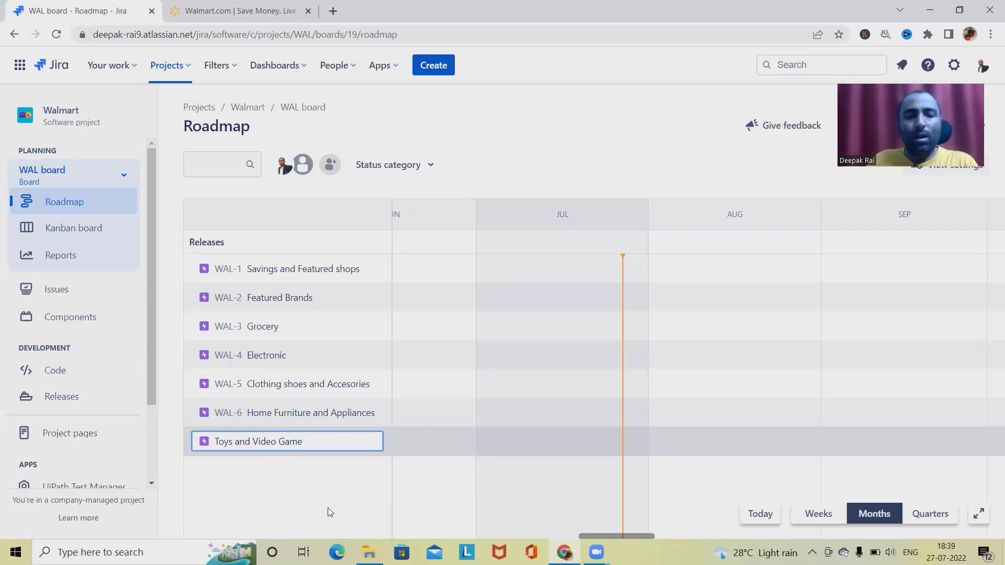
{"action": "key", "text": "Return"}
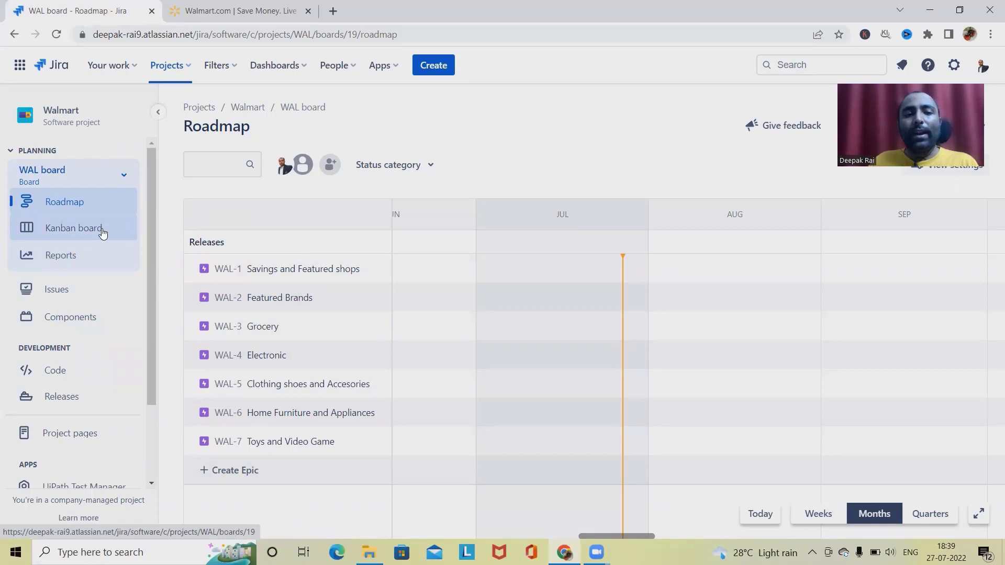
Step: Open the Savings and Featured shops epic from the Kanban board and start a child issue of type Story
{"action": "left_click", "coordinate": [73, 234]}
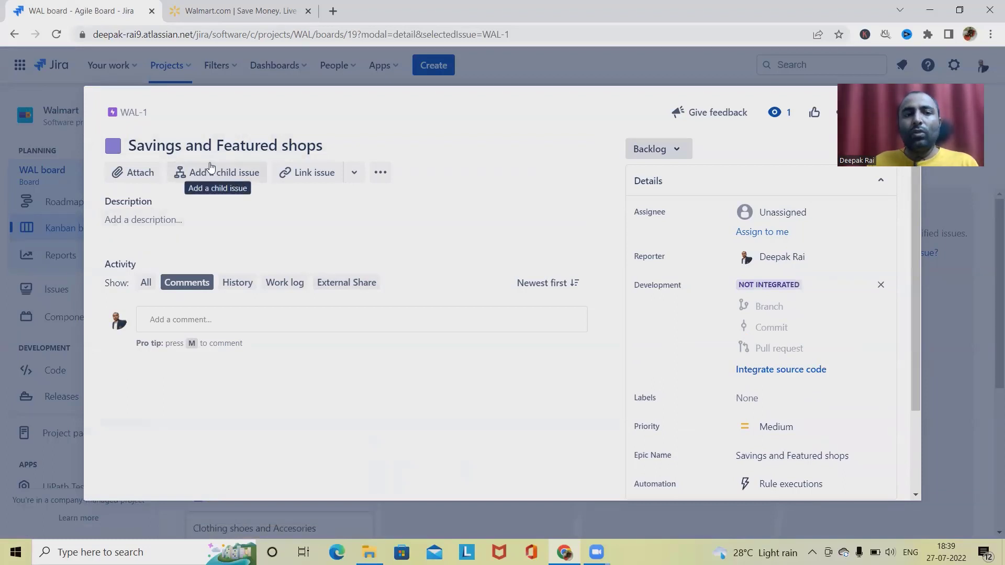
{"action": "left_click", "coordinate": [380, 173]}
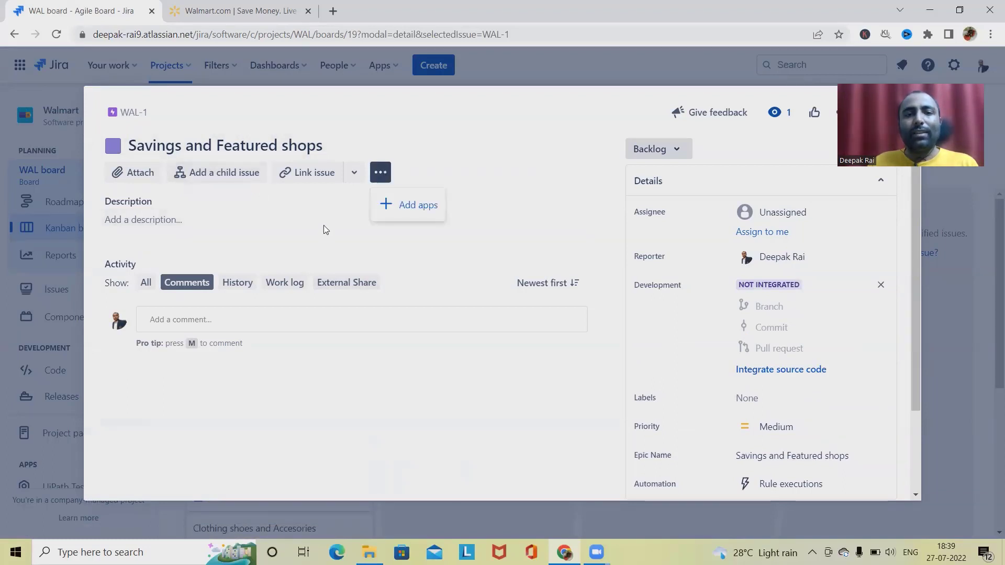
{"action": "left_click", "coordinate": [249, 174]}
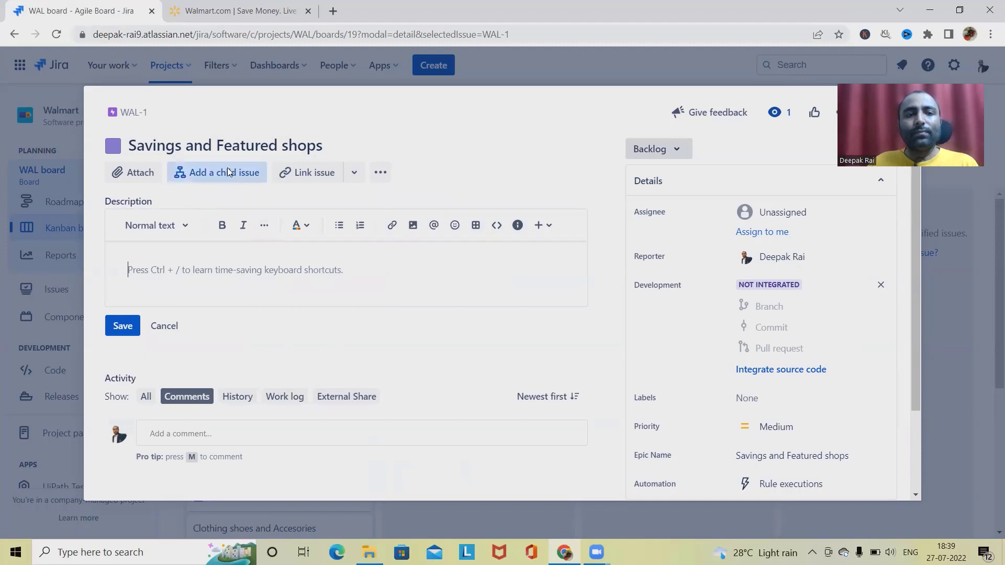
{"action": "left_click", "coordinate": [163, 325]}
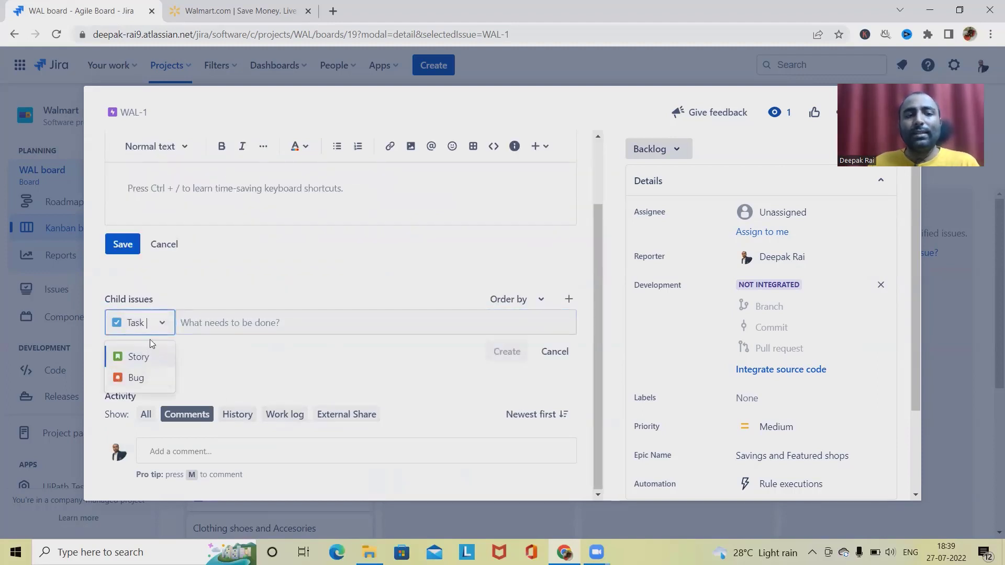
{"action": "left_click", "coordinate": [142, 358]}
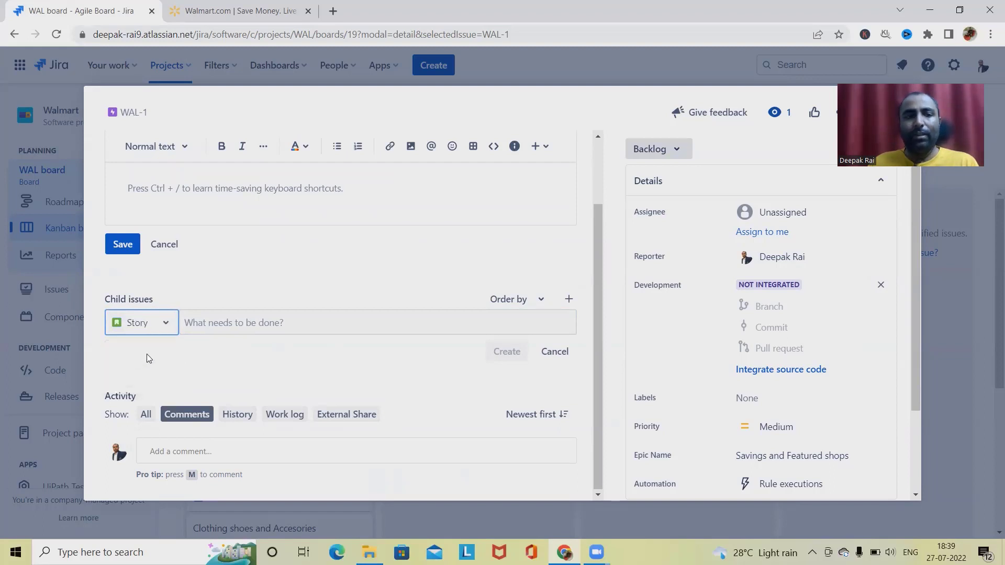
{"action": "left_click", "coordinate": [230, 316]}
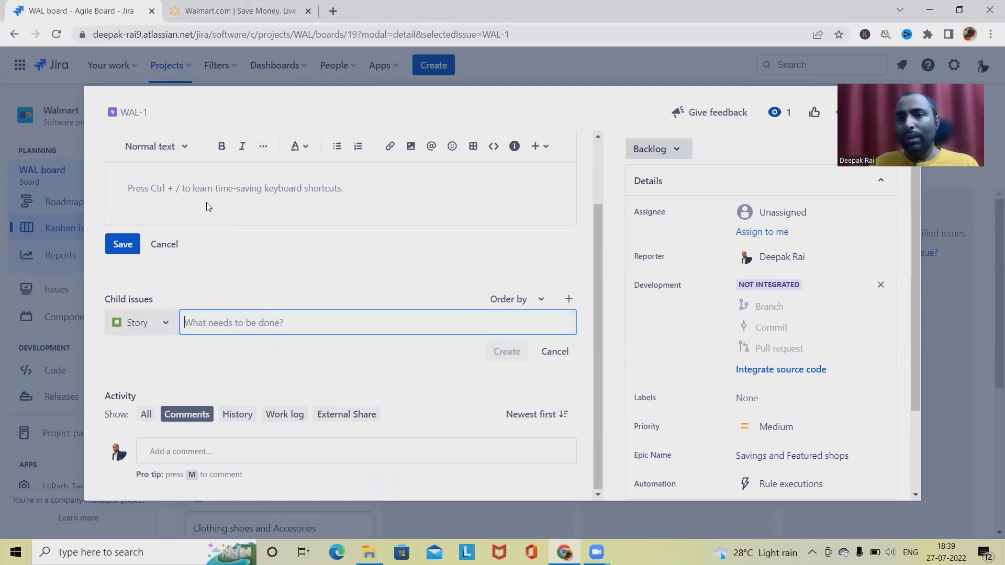
Step: Switch to the Walmart site and look up the first subcategories under the Savings & Featured Shops department
{"action": "left_click", "coordinate": [230, 10]}
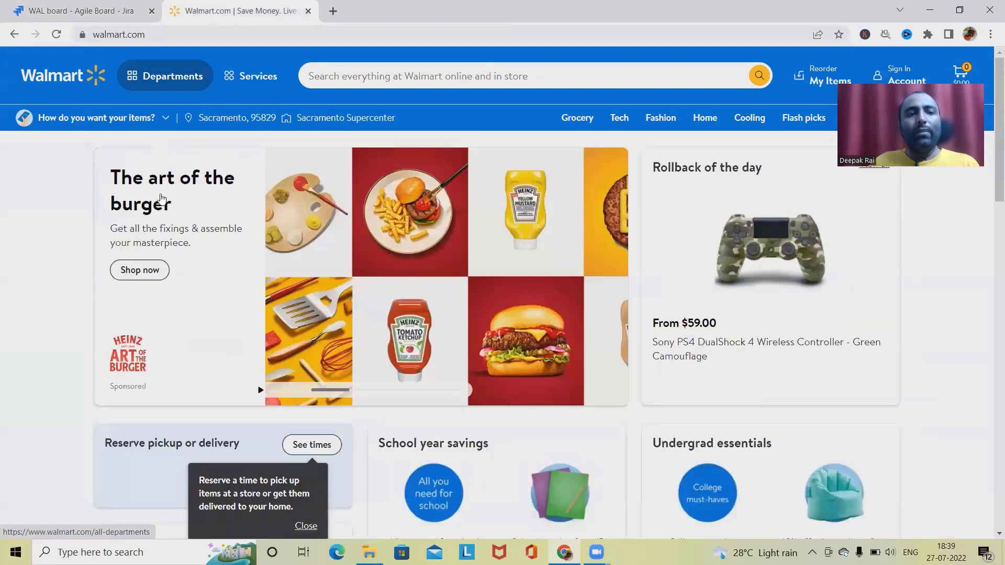
{"action": "mouse_move", "coordinate": [144, 89]}
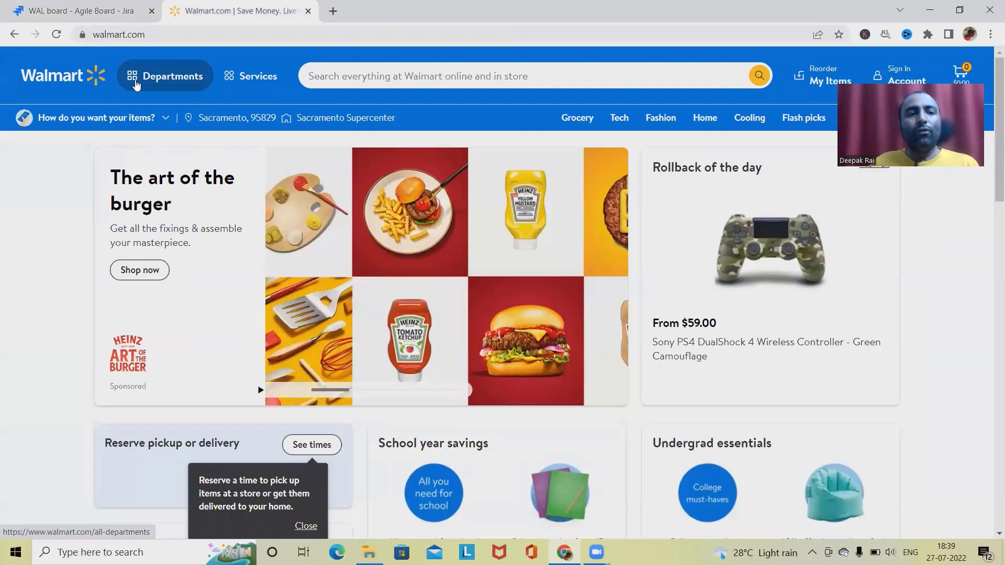
{"action": "left_click", "coordinate": [136, 84]}
{"action": "mouse_move", "coordinate": [136, 156]}
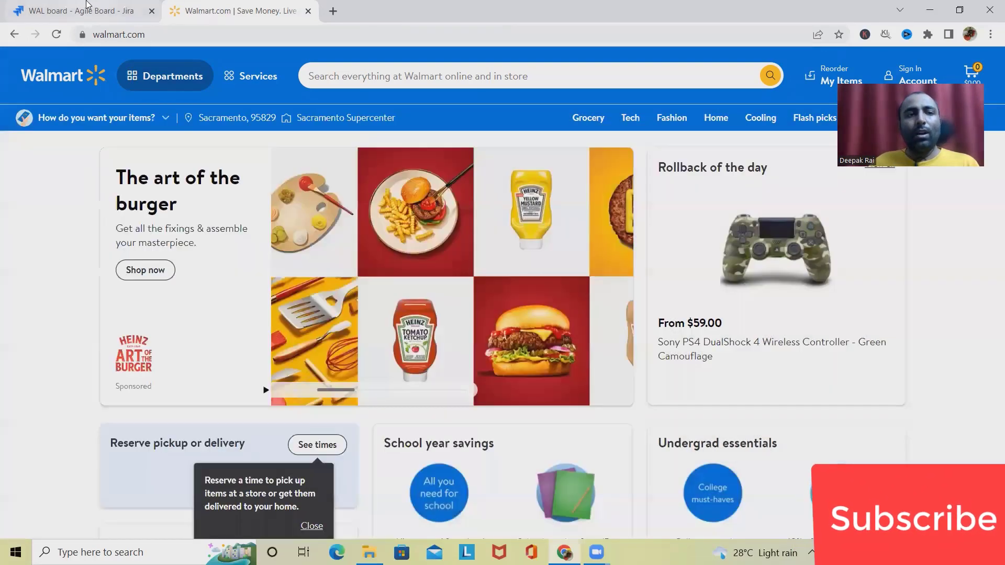
Step: Switch back to Jira and add a child story named "Shops All Deals" to the Savings and Featured shops epic
{"action": "left_click", "coordinate": [83, 10]}
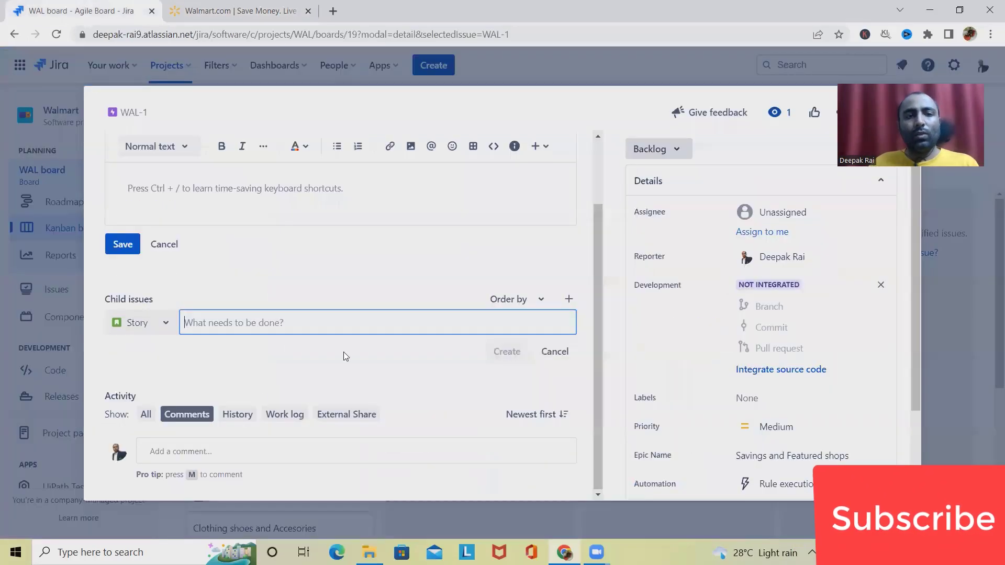
{"action": "type", "text": "Sh"}
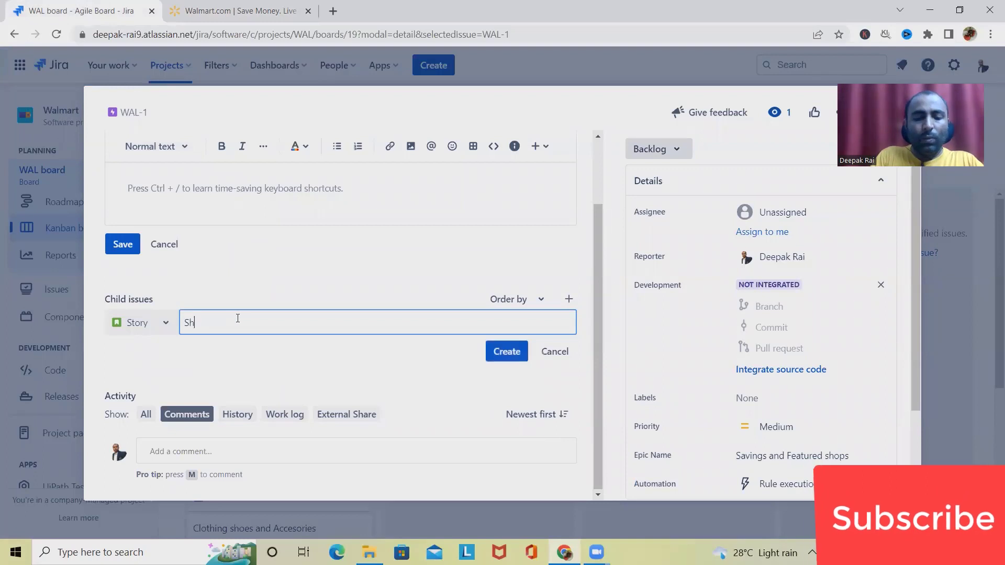
{"action": "type", "text": "ops All "}
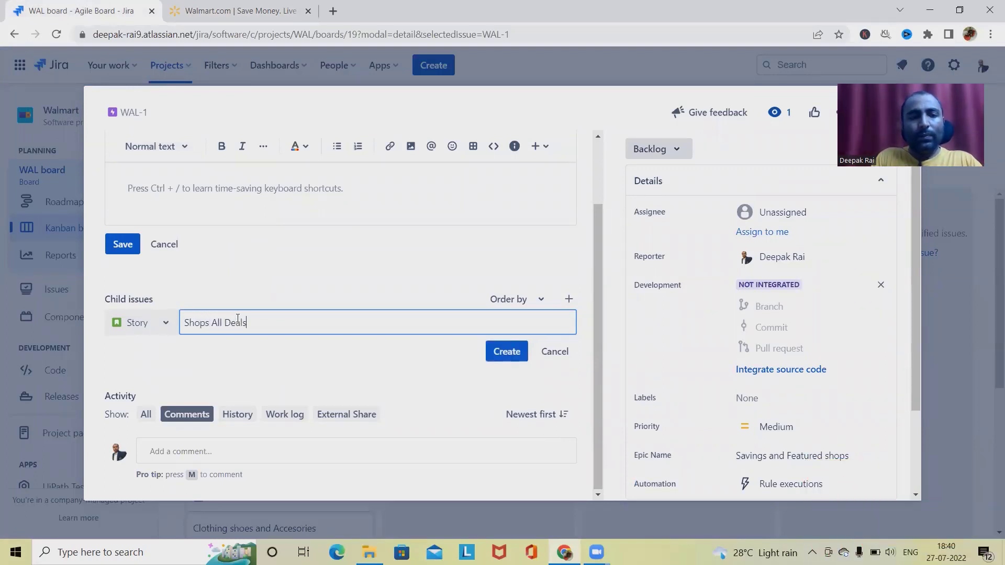
{"action": "type", "text": "Deals"}
{"action": "key", "text": "Return"}
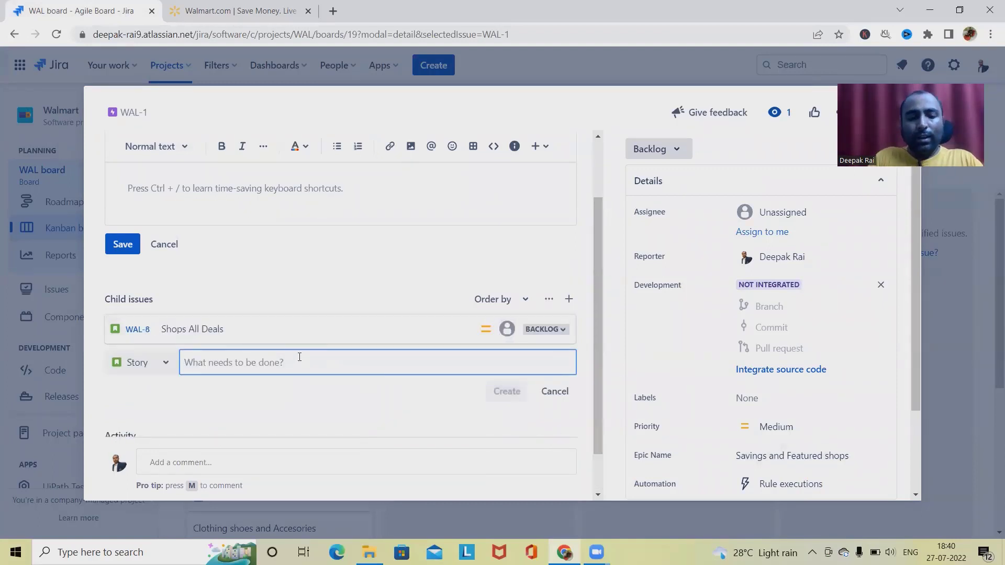
Step: Add a child story named "Flash Pics" to the epic and view the status options of the Shops All Deals story
{"action": "type", "text": "Flash P"}
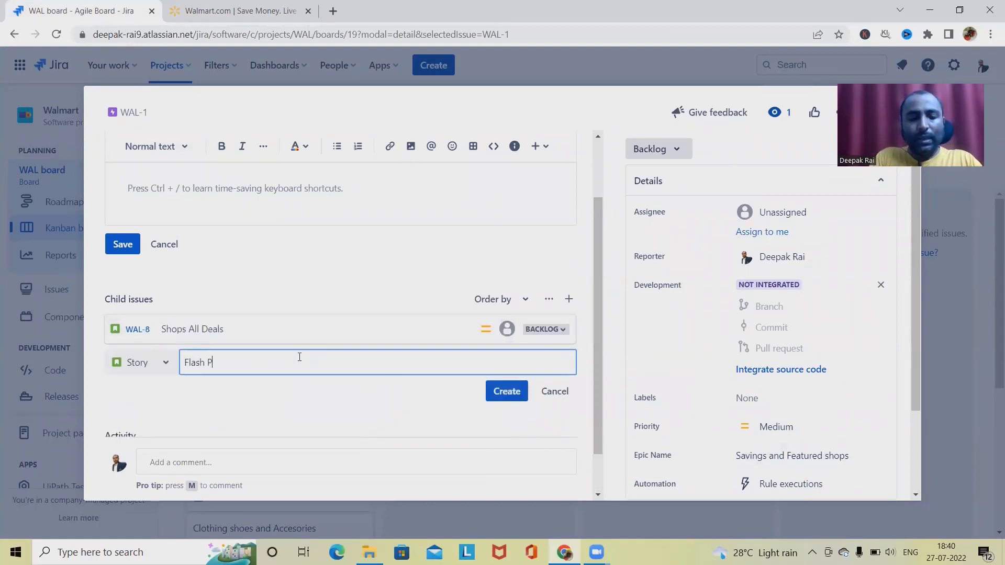
{"action": "type", "text": "ics"}
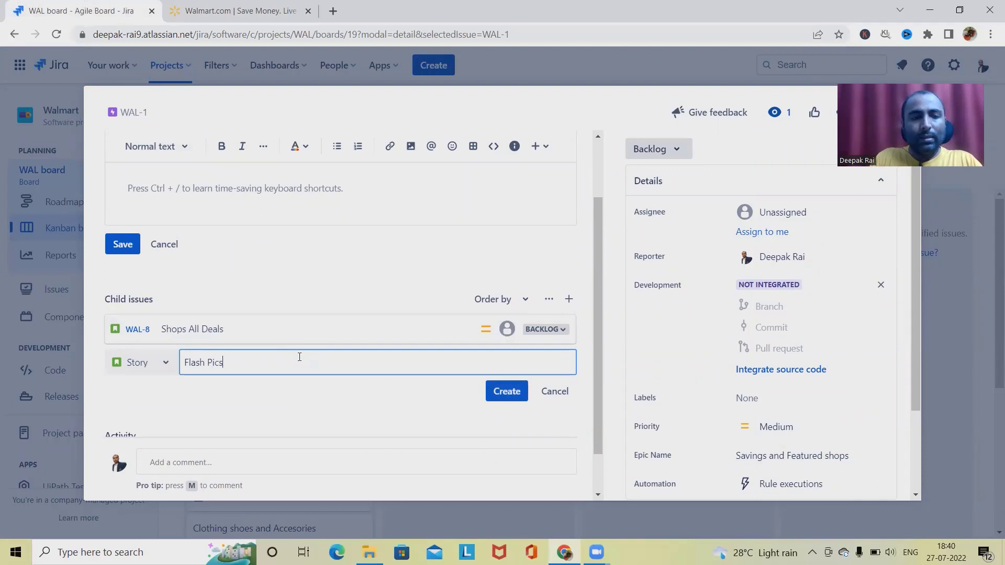
{"action": "left_click", "coordinate": [497, 391]}
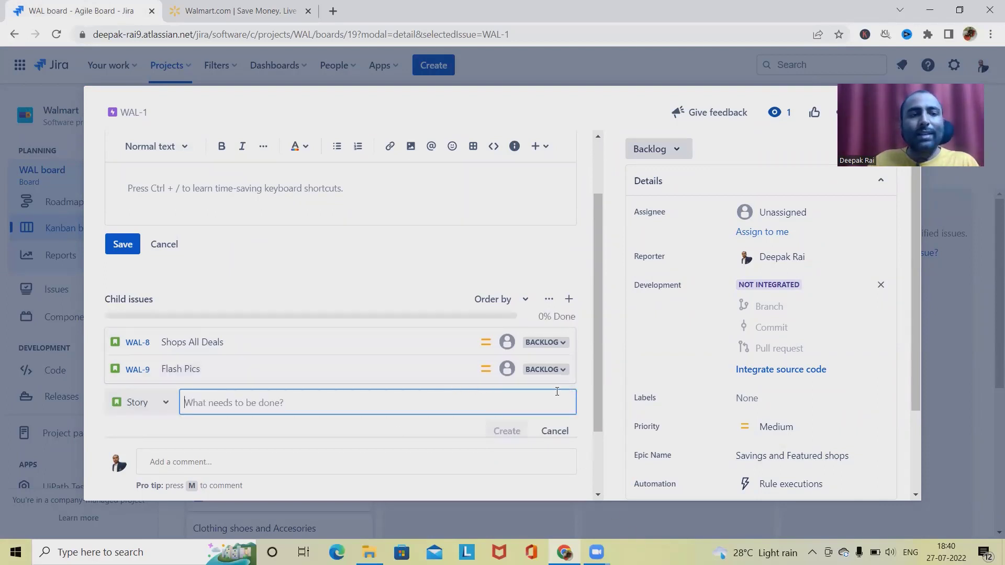
{"action": "left_click", "coordinate": [563, 343]}
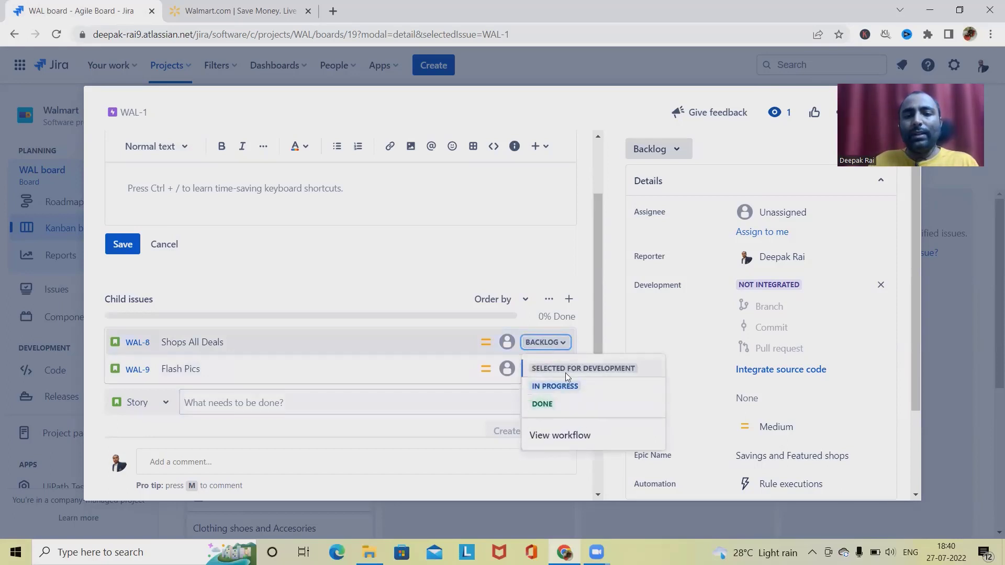
{"action": "left_click", "coordinate": [396, 314]}
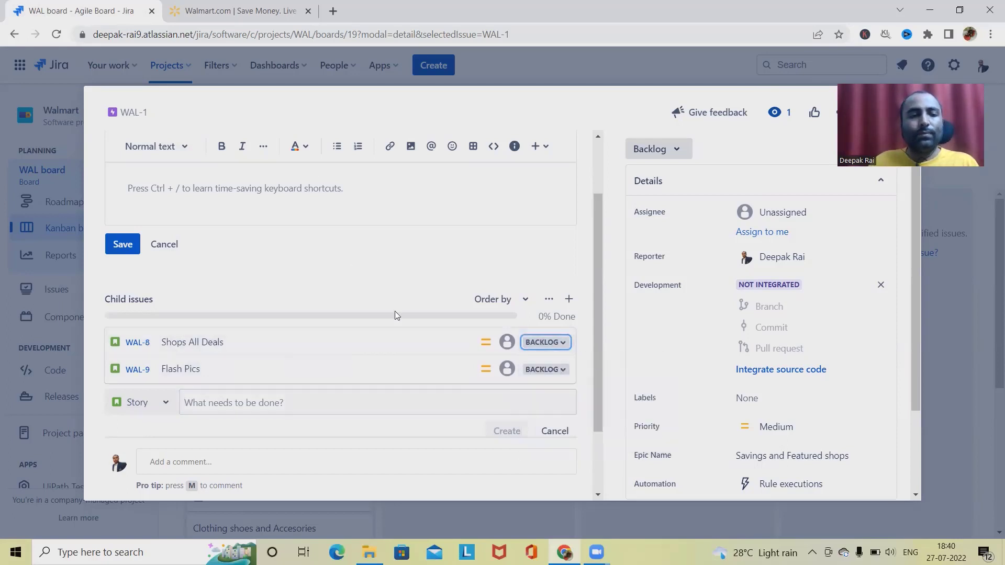
Step: Check the Walmart site's departments for the next subcategory and add a child story named "Rollbacks" to the epic in Jira
{"action": "left_click", "coordinate": [221, 8]}
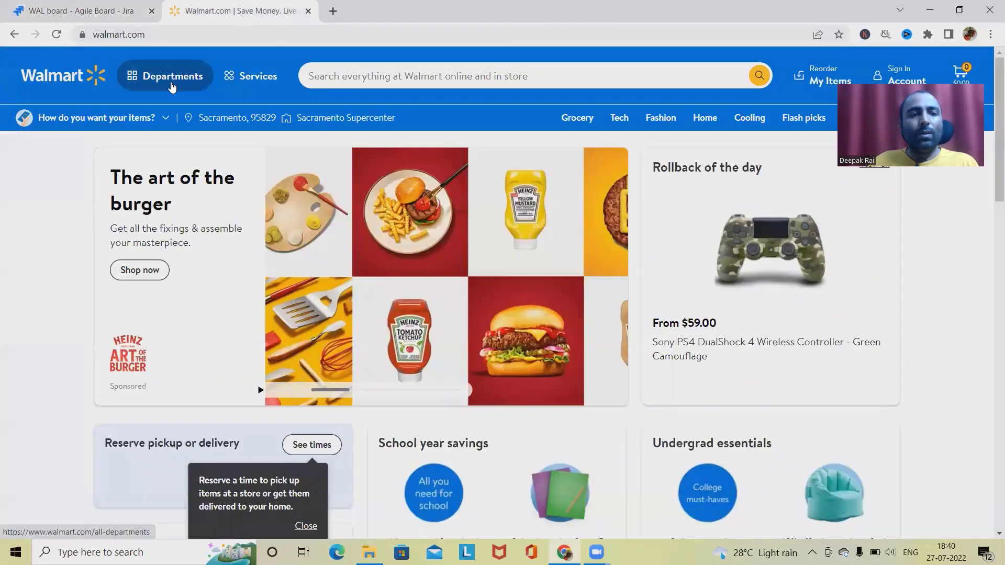
{"action": "left_click", "coordinate": [173, 78]}
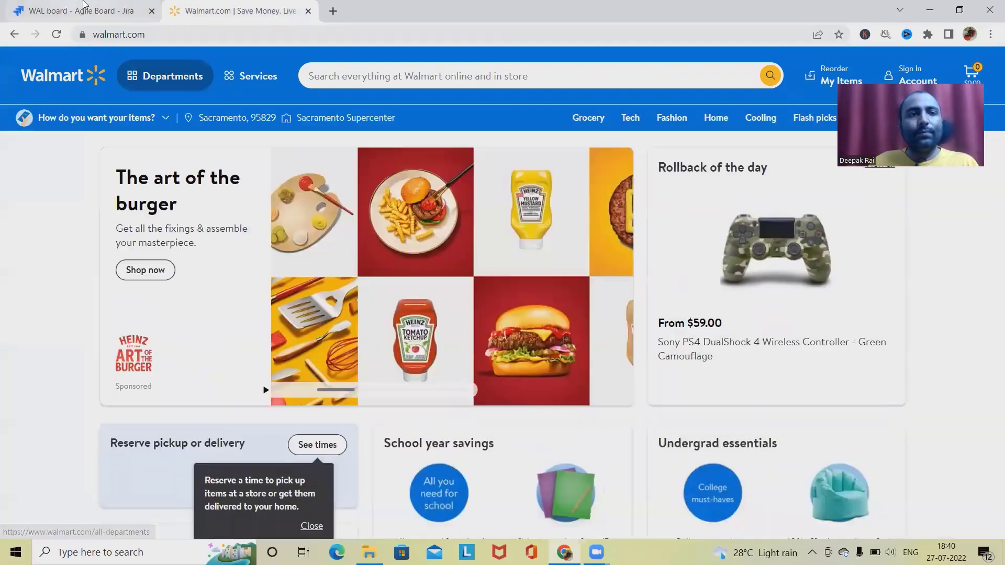
{"action": "left_click", "coordinate": [79, 10]}
{"action": "scroll", "coordinate": [450, 270], "scroll_direction": "up", "scroll_amount": 2}
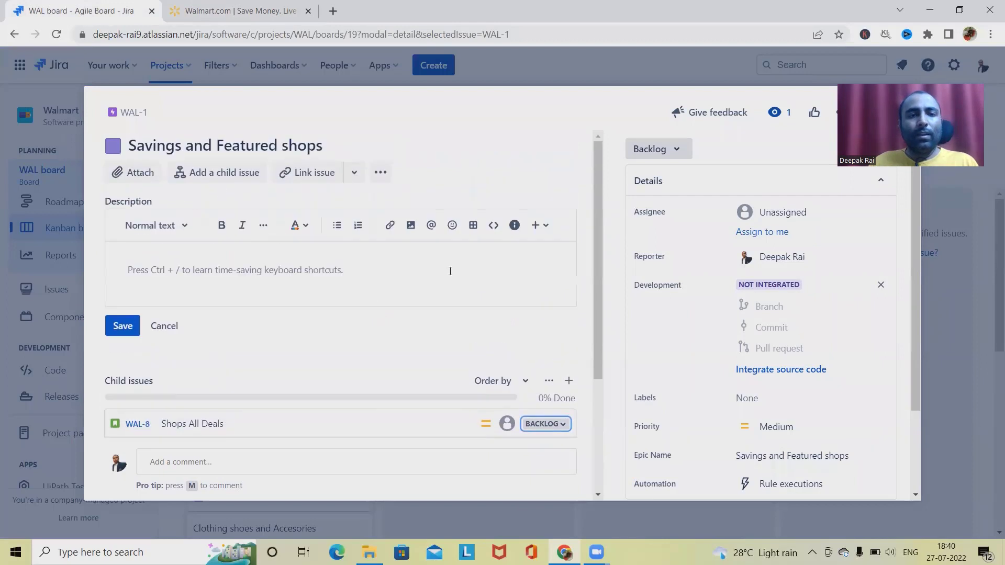
{"action": "scroll", "coordinate": [445, 283], "scroll_direction": "down", "scroll_amount": 3}
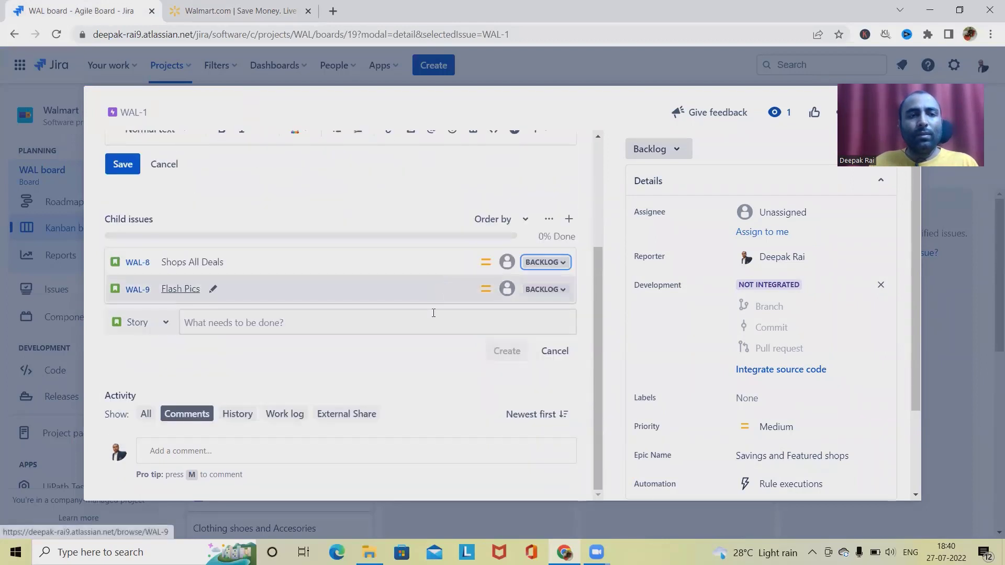
{"action": "left_click", "coordinate": [244, 323]}
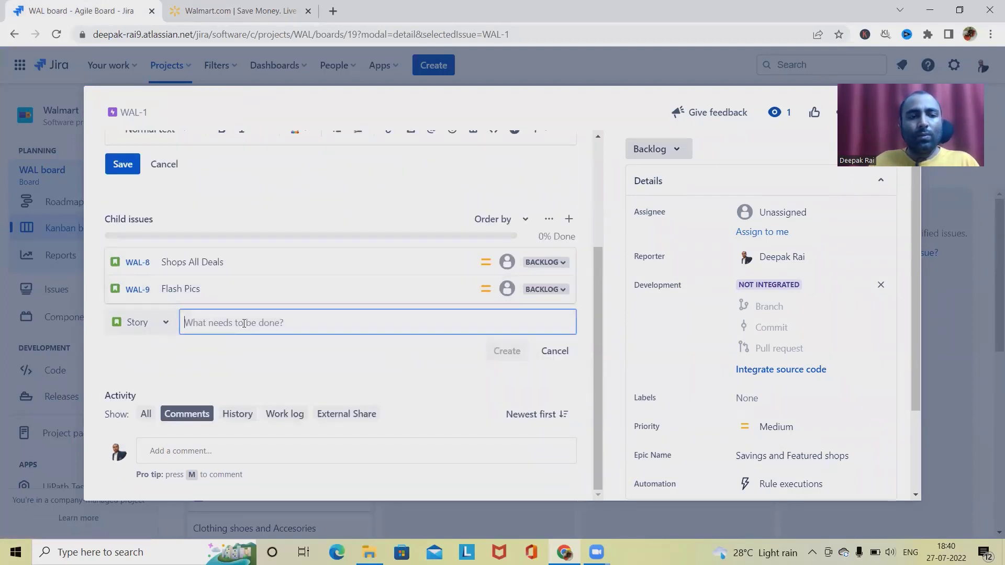
{"action": "type", "text": "Rollbacks"}
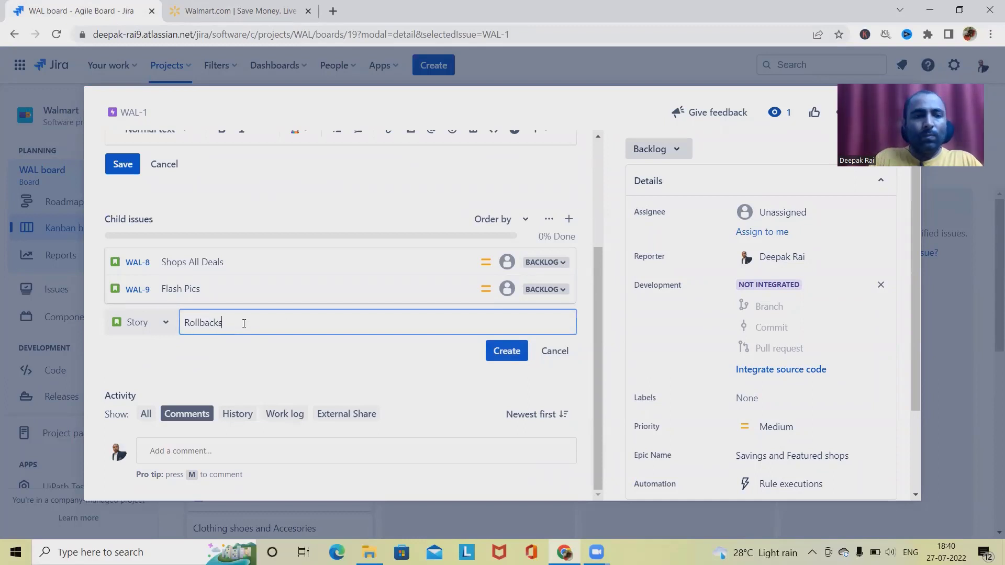
{"action": "left_click", "coordinate": [506, 351]}
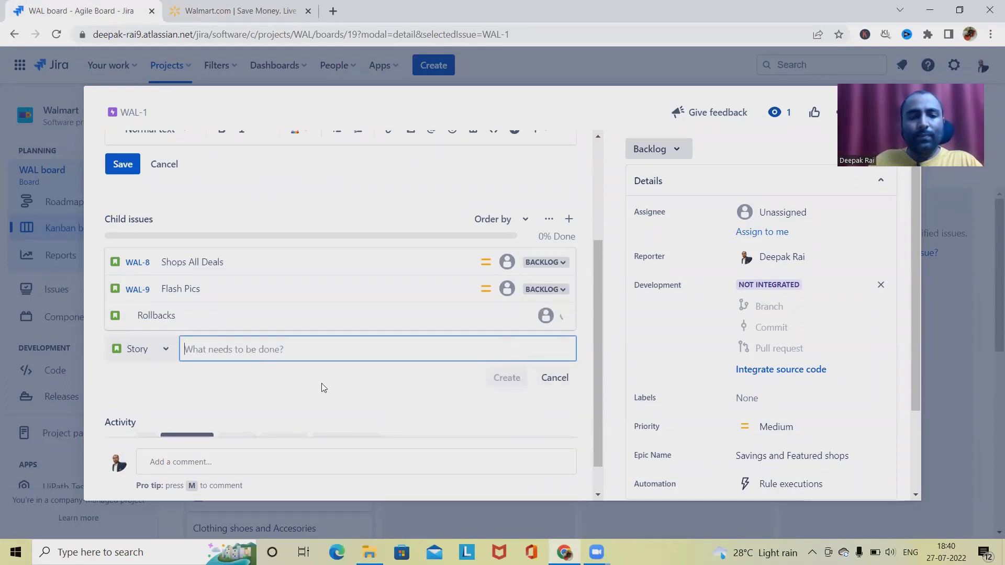
Step: Add a child story named "Clearance" to the Savings and Featured shops epic
{"action": "type", "text": "Clea"}
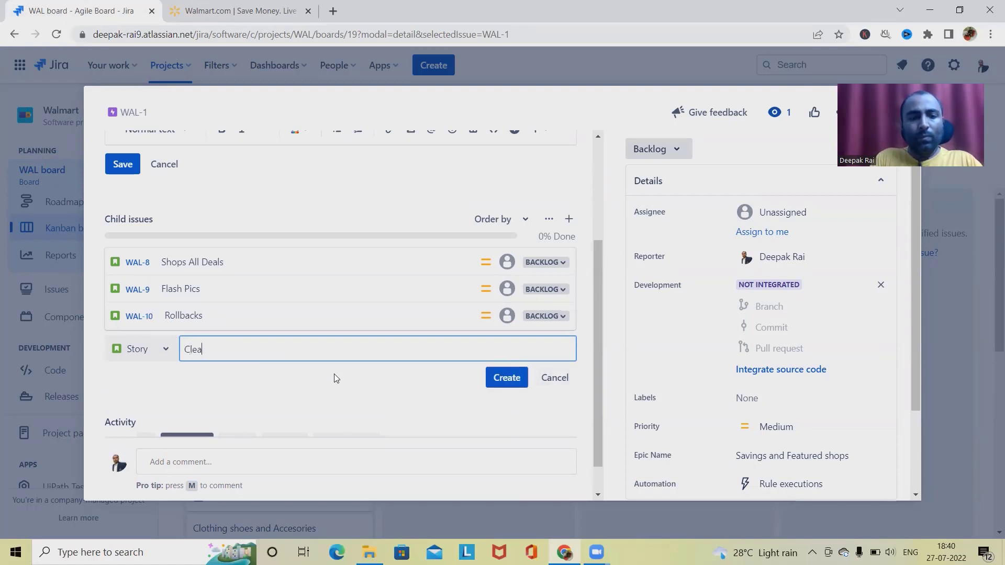
{"action": "type", "text": "rance"}
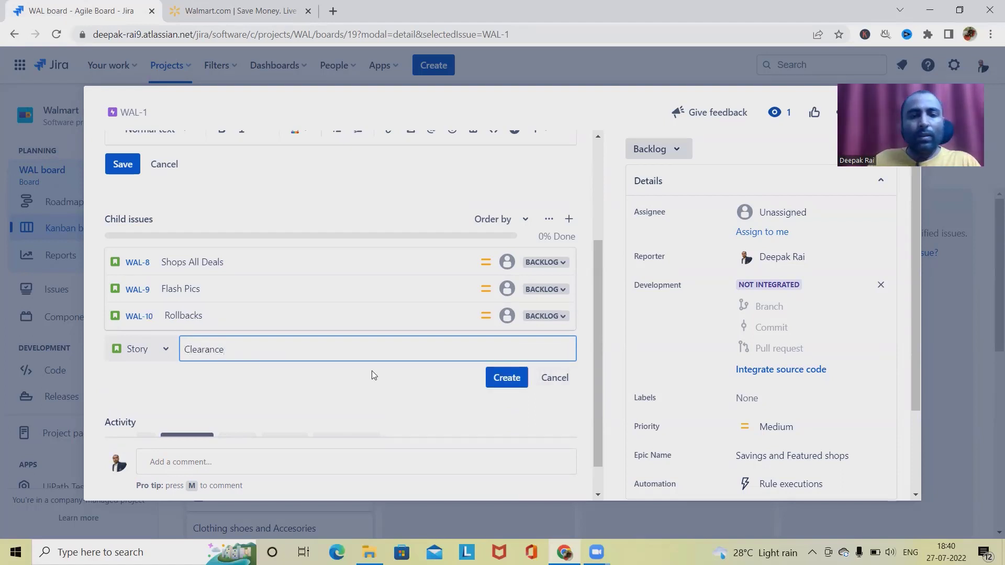
{"action": "left_click", "coordinate": [512, 383]}
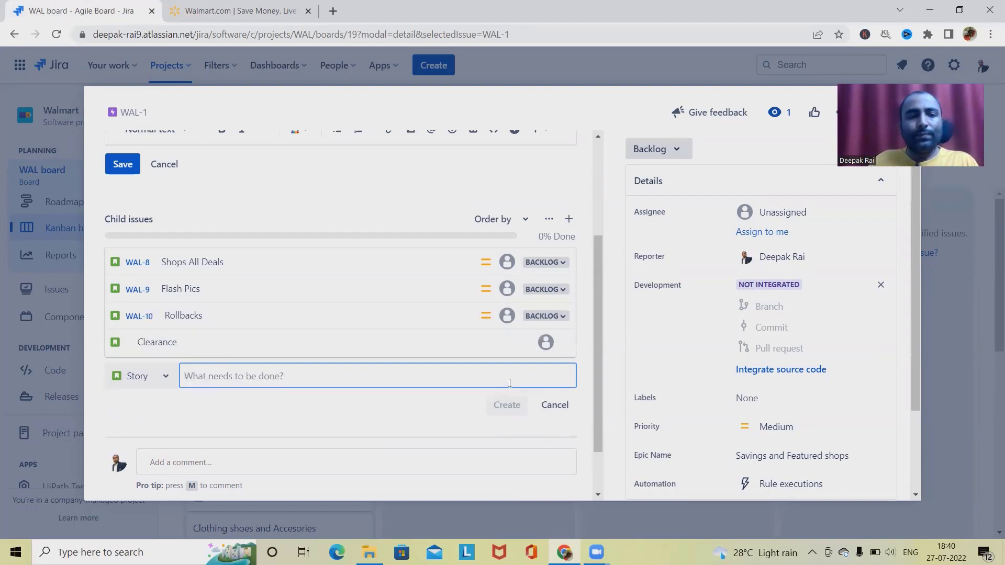
Step: Switch to the Walmart site and look up the Savings & Featured Shops subcategories that follow Clearance
{"action": "left_click", "coordinate": [214, 30]}
{"action": "left_click", "coordinate": [216, 13]}
{"action": "left_click", "coordinate": [173, 77]}
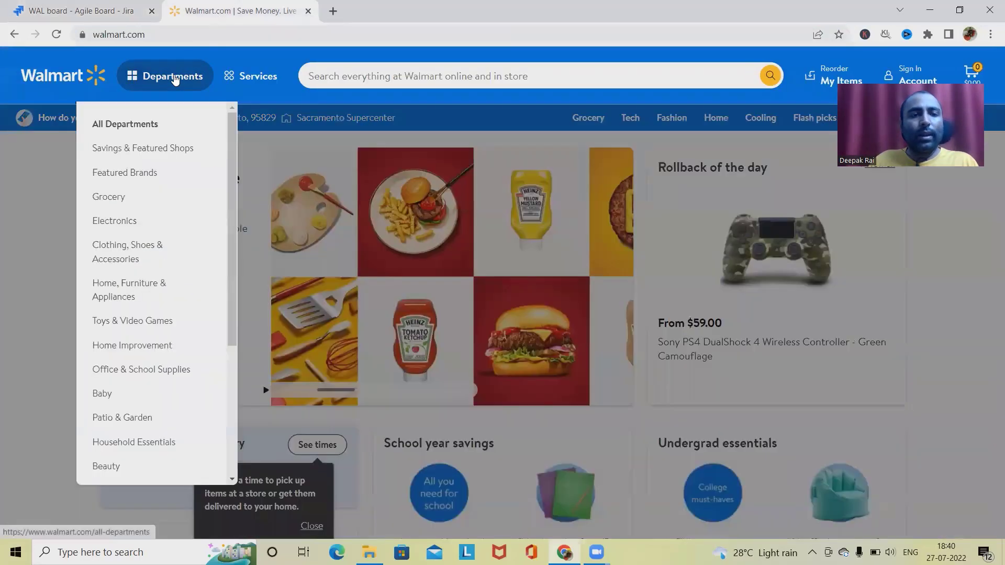
{"action": "left_click", "coordinate": [175, 78]}
{"action": "left_click", "coordinate": [174, 78]}
{"action": "mouse_move", "coordinate": [190, 160]}
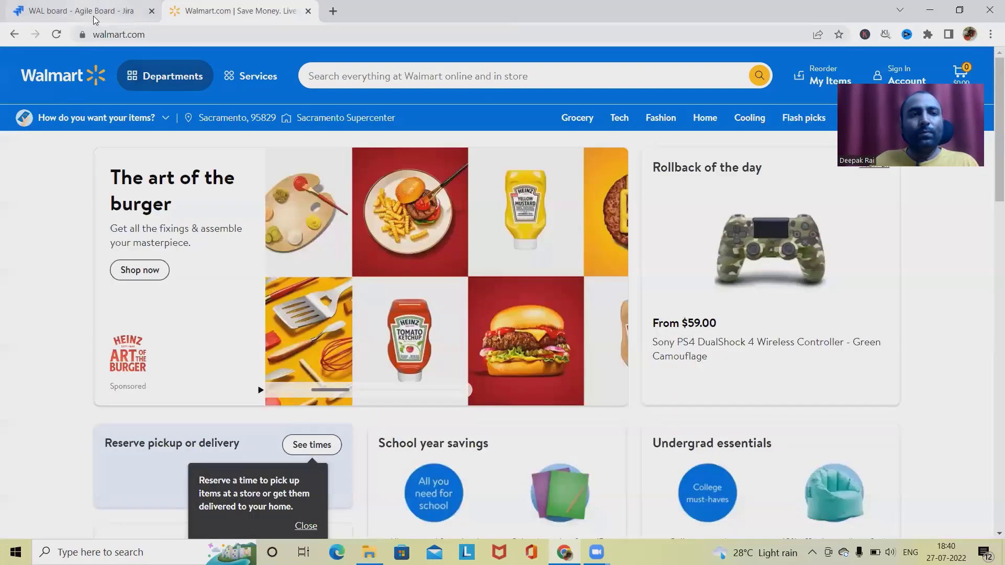
Step: Switch back to Jira and add a child story named "Back to School" to the Savings and Featured shops epic
{"action": "left_click", "coordinate": [79, 10]}
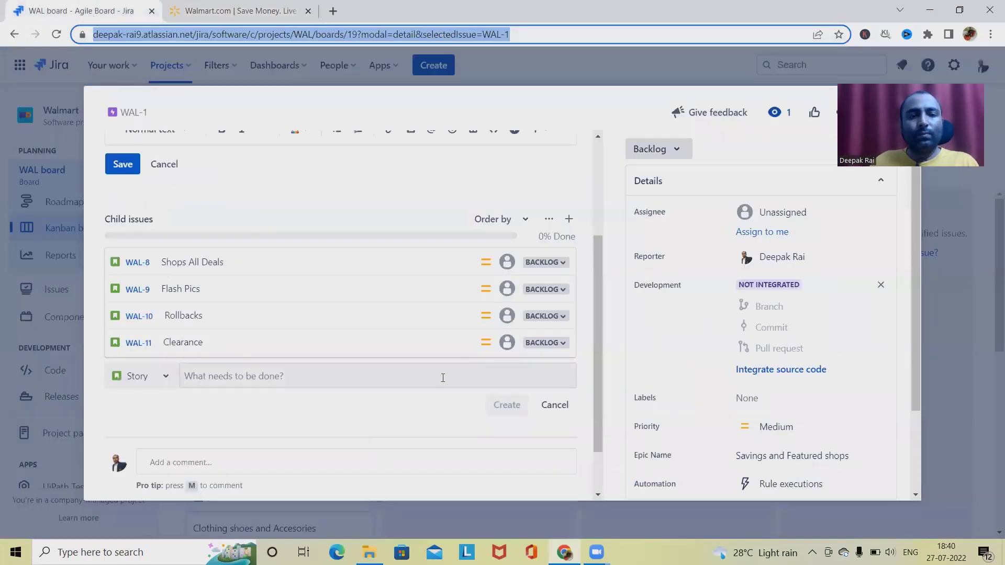
{"action": "left_click", "coordinate": [324, 368]}
{"action": "type", "text": "B"}
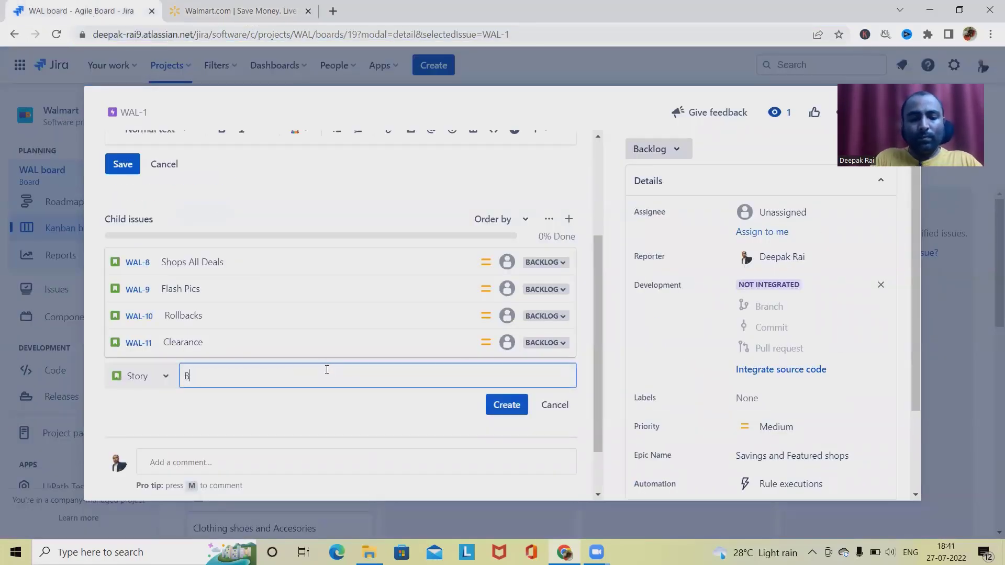
{"action": "type", "text": "ack to "}
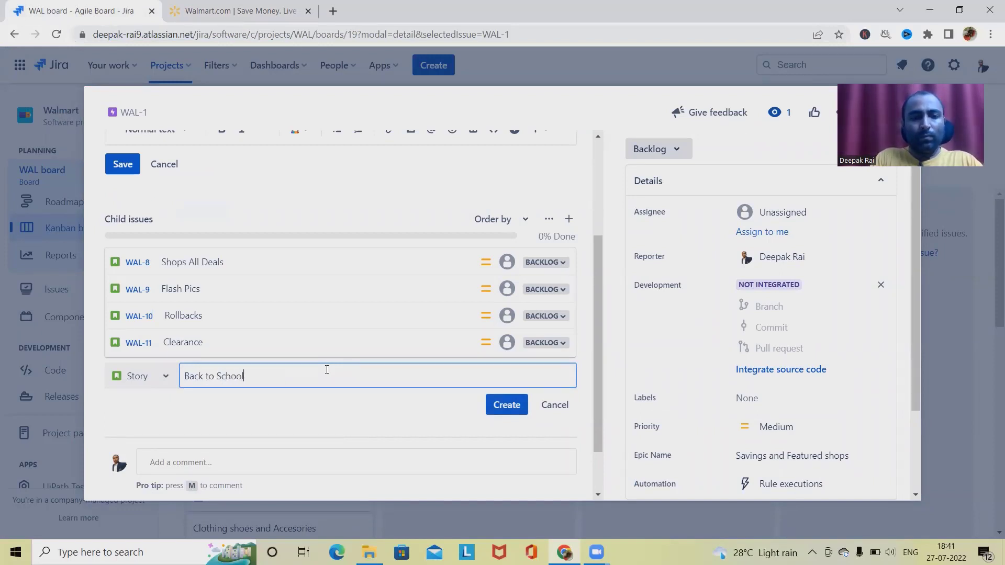
{"action": "type", "text": "School"}
{"action": "key", "text": "Return"}
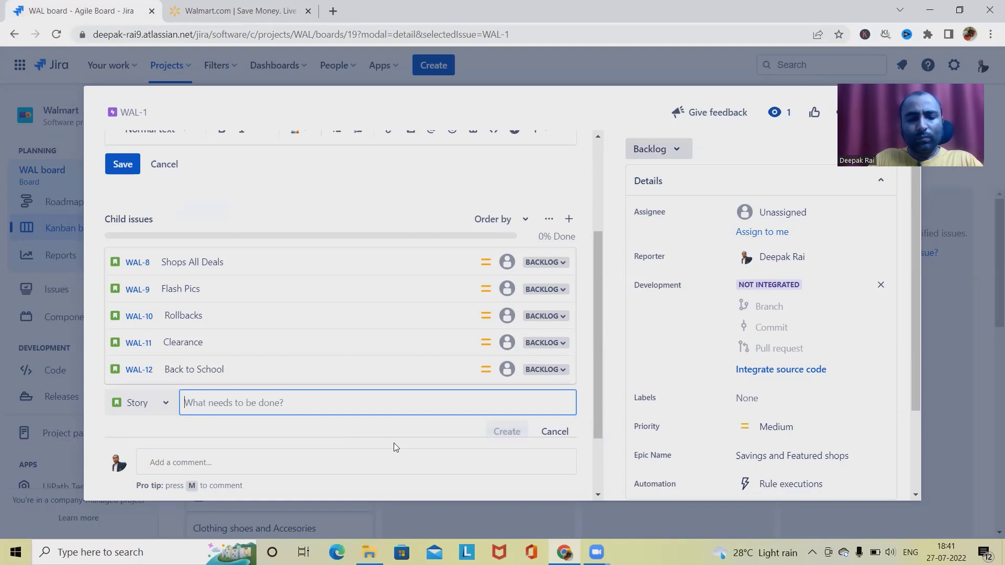
Step: Add a child story named "Teachers Shops" to the Savings and Featured shops epic
{"action": "type", "text": "Teachers"}
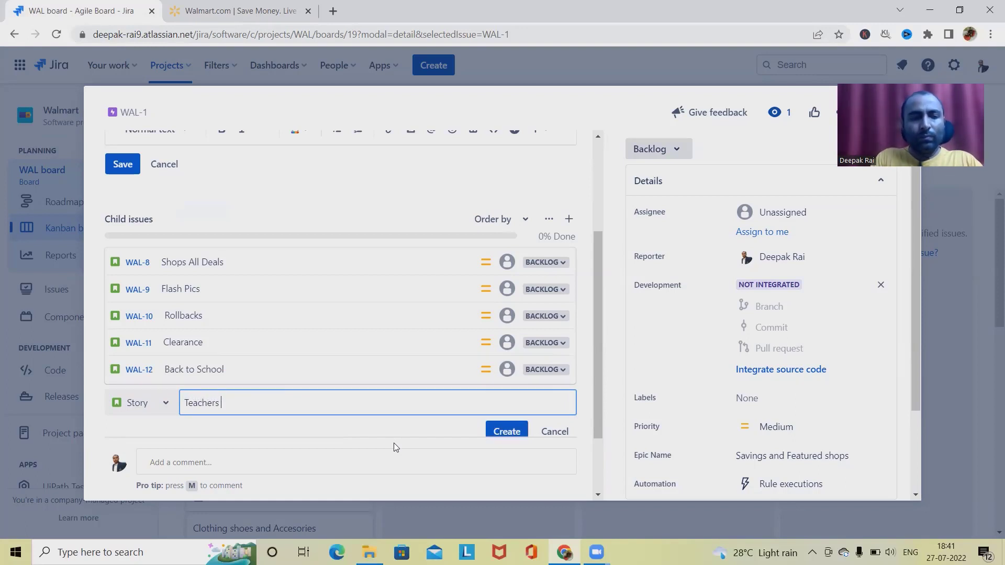
{"action": "type", "text": " Shops"}
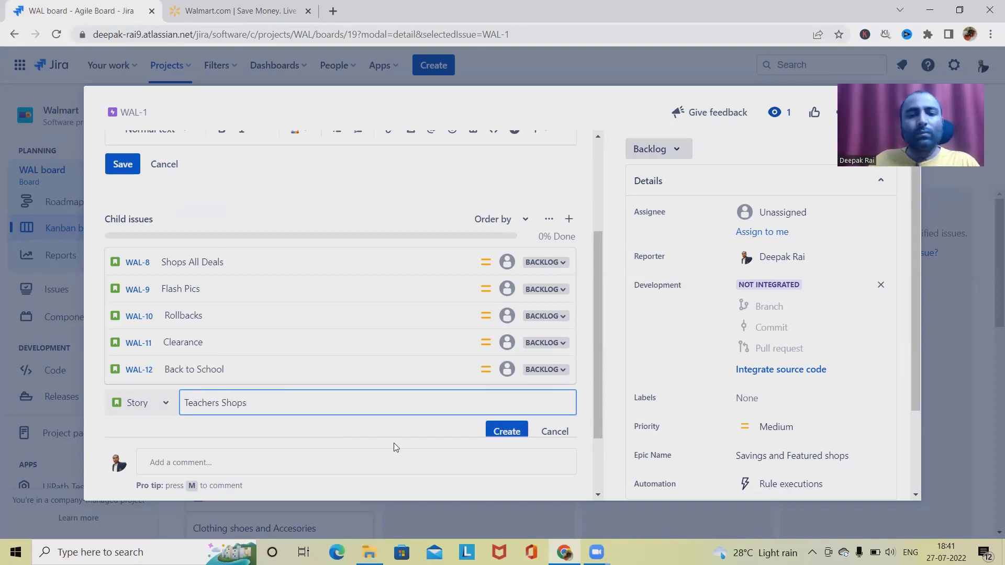
{"action": "left_click", "coordinate": [512, 431]}
{"action": "scroll", "coordinate": [282, 377], "scroll_direction": "down", "scroll_amount": 2}
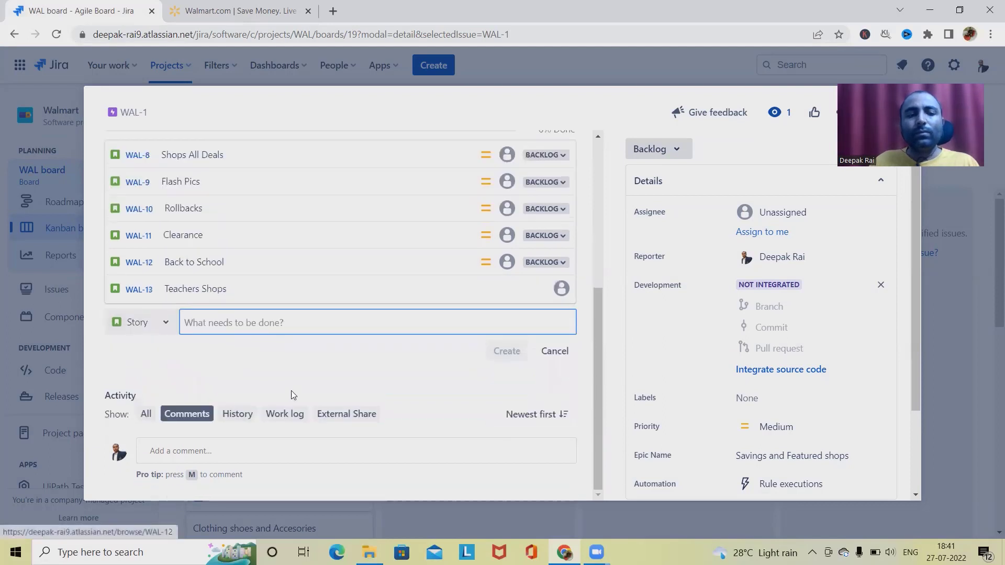
Step: Open the "Shops All Deals" child story and add a subtask named "Dev Subtask" to it
{"action": "scroll", "coordinate": [270, 373], "scroll_direction": "up", "scroll_amount": 4}
{"action": "left_click", "coordinate": [138, 351]}
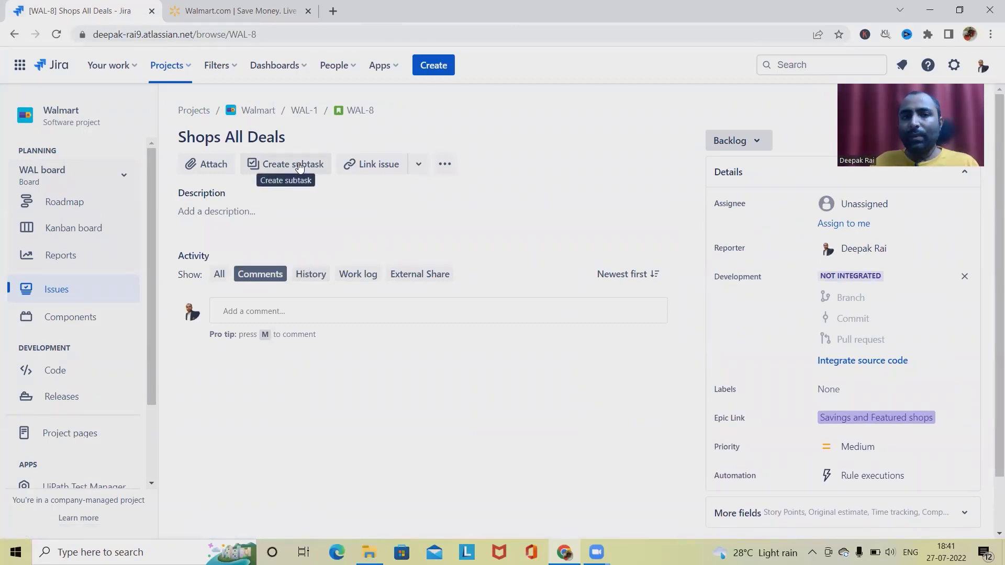
{"action": "left_click", "coordinate": [302, 166]}
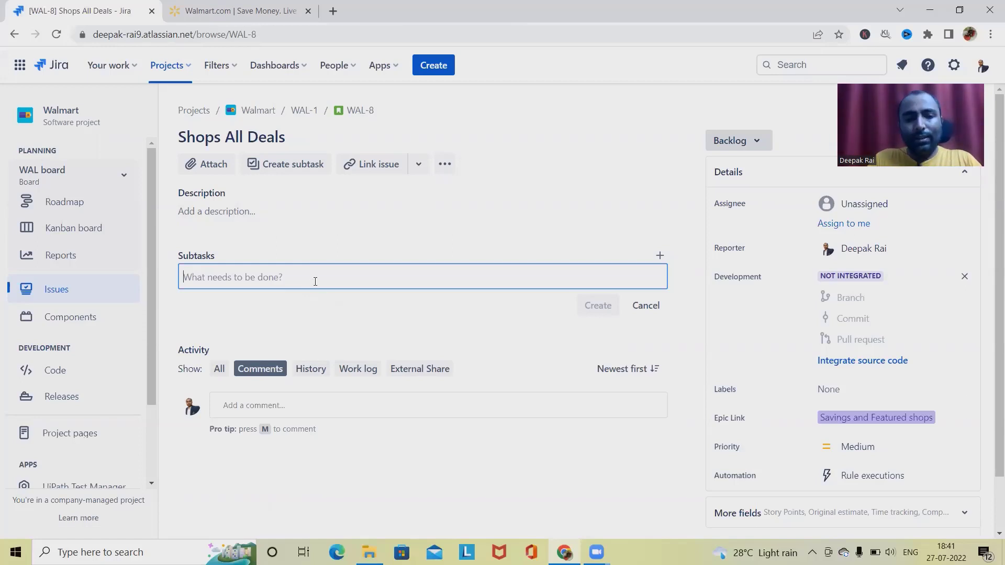
{"action": "type", "text": "De"}
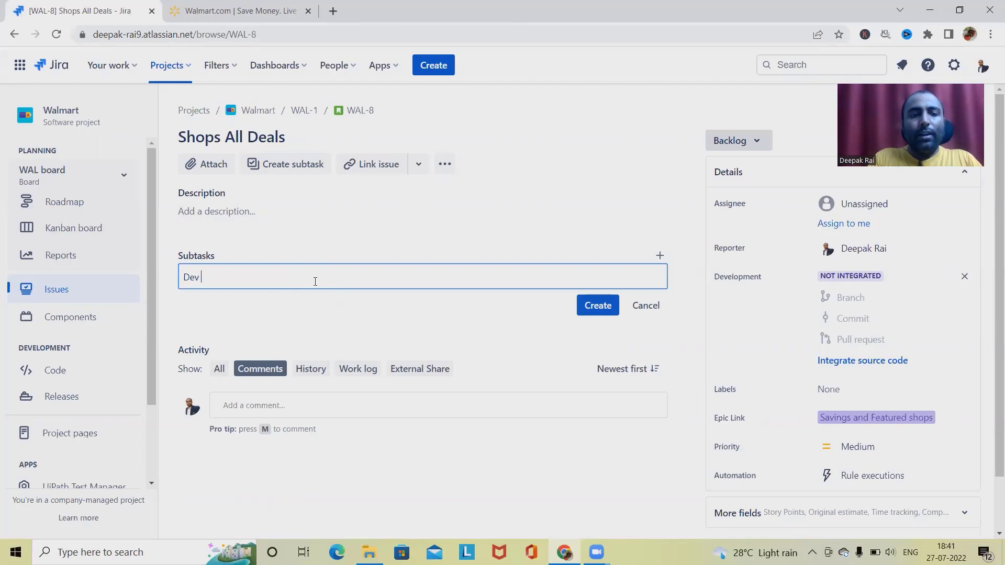
{"action": "type", "text": "v Subtask"}
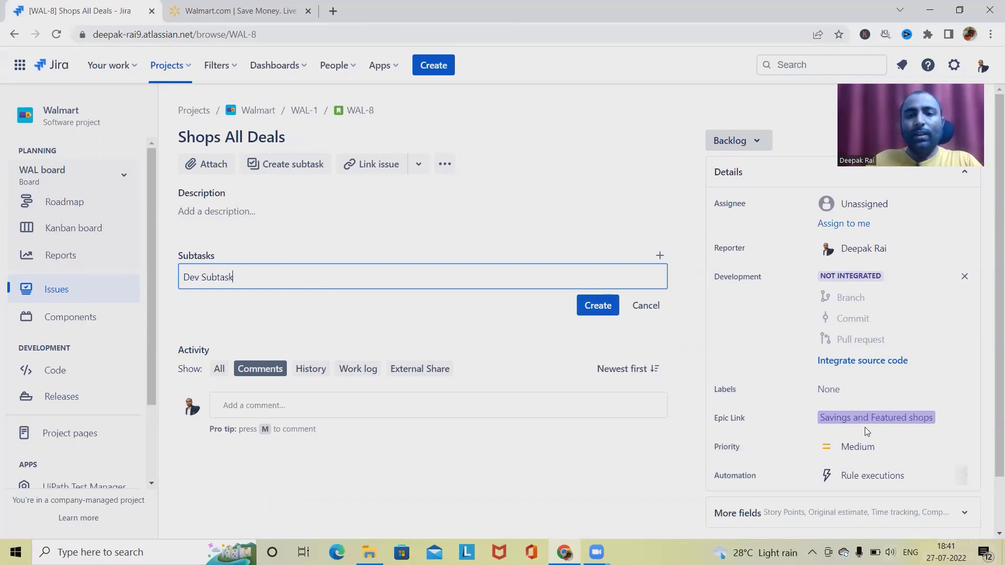
{"action": "left_click", "coordinate": [612, 305]}
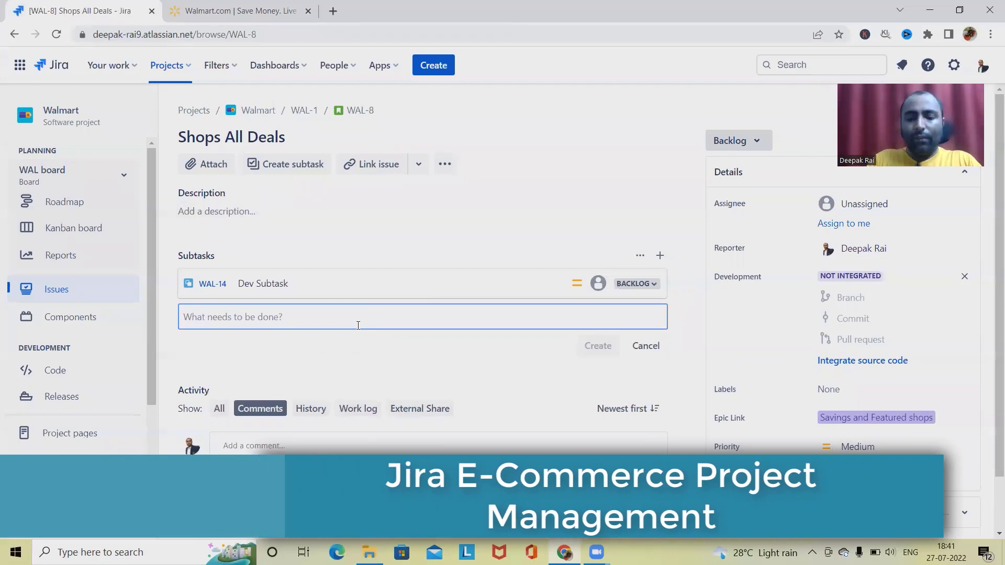
Step: Add a second subtask named "QA Subtask" to the Shops All Deals story
{"action": "type", "text": "QA"}
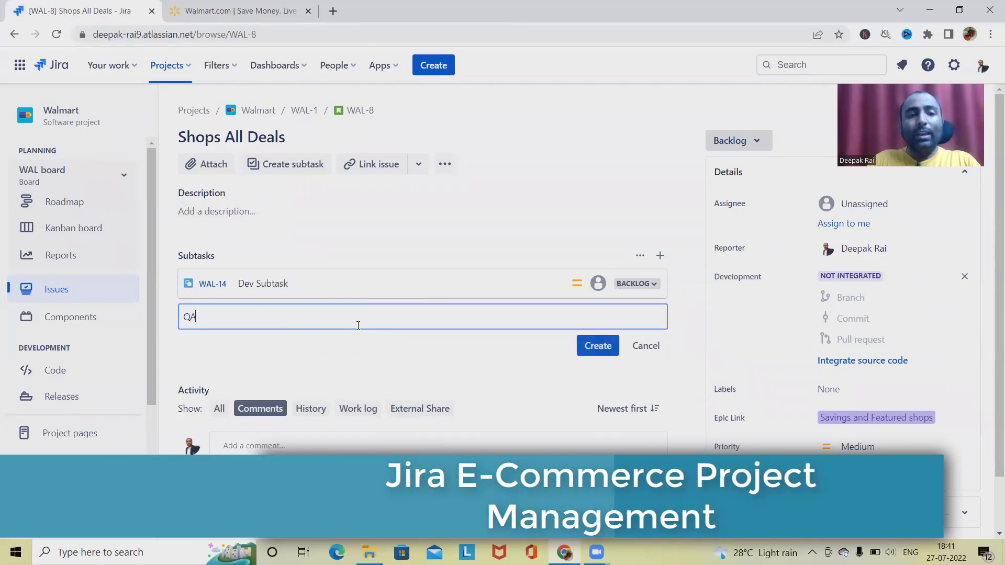
{"action": "type", "text": " Sub"}
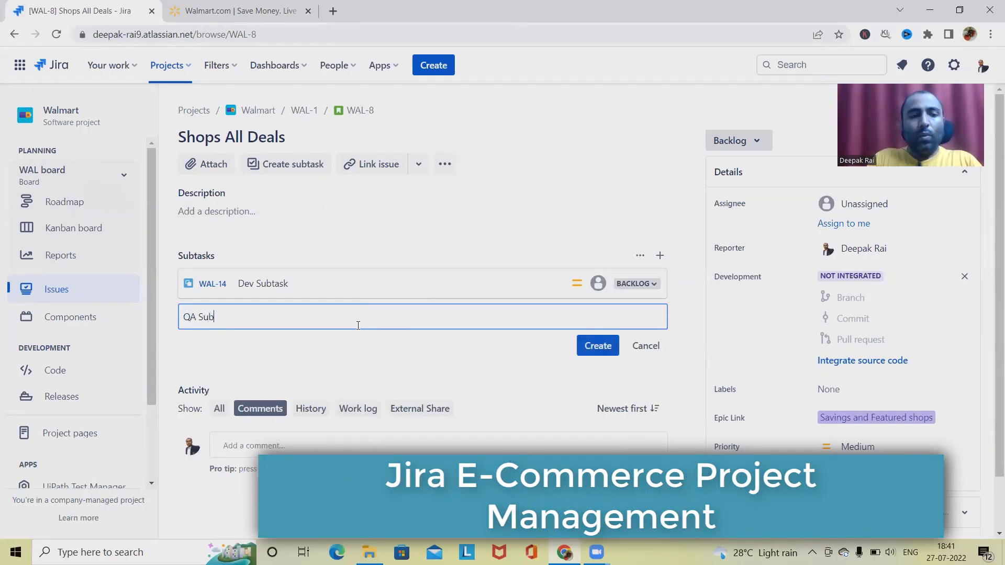
{"action": "type", "text": "task"}
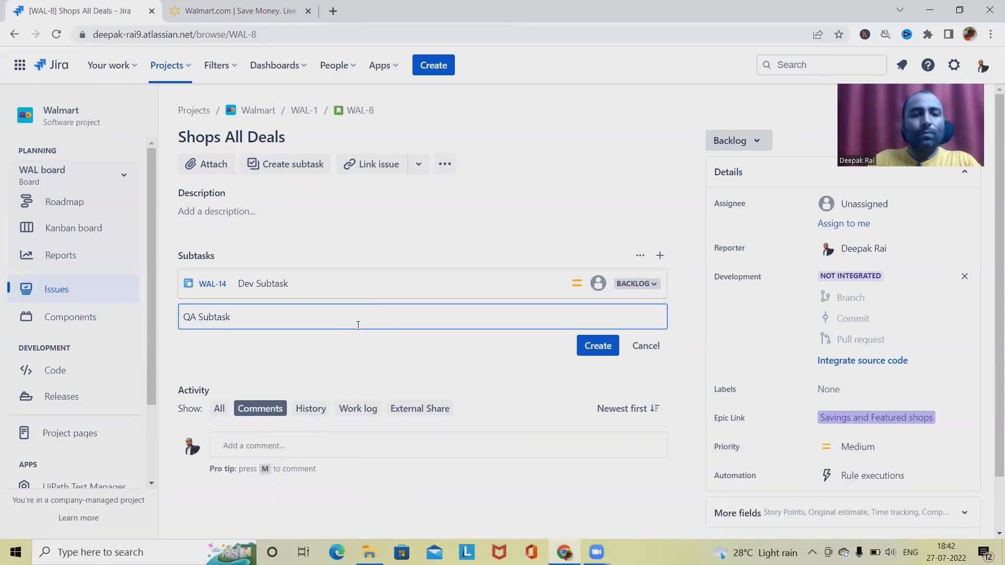
{"action": "key", "text": "Return"}
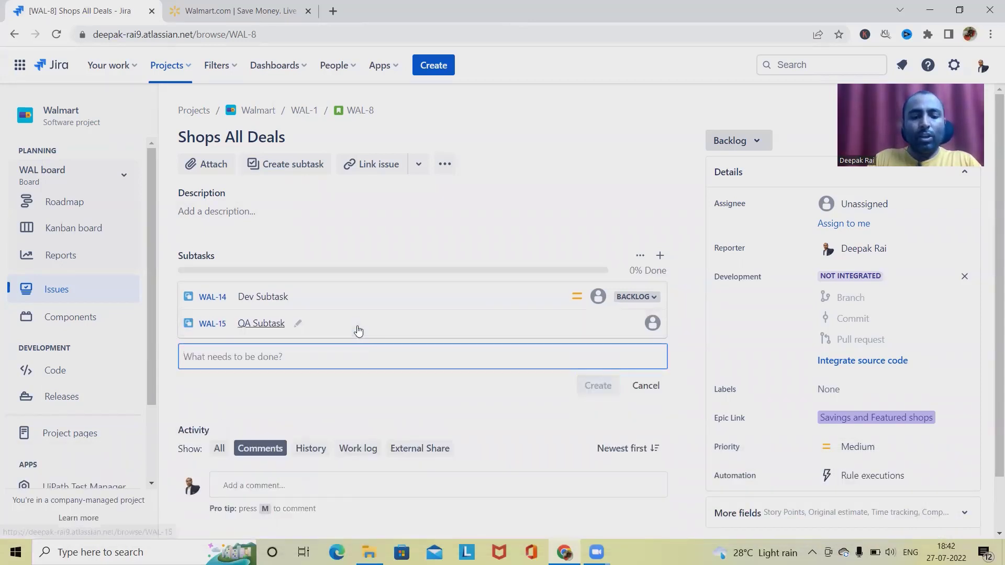
Step: Add a third subtask named "UAT Subtask" to the Shops All Deals story
{"action": "type", "text": "UAT Sub"}
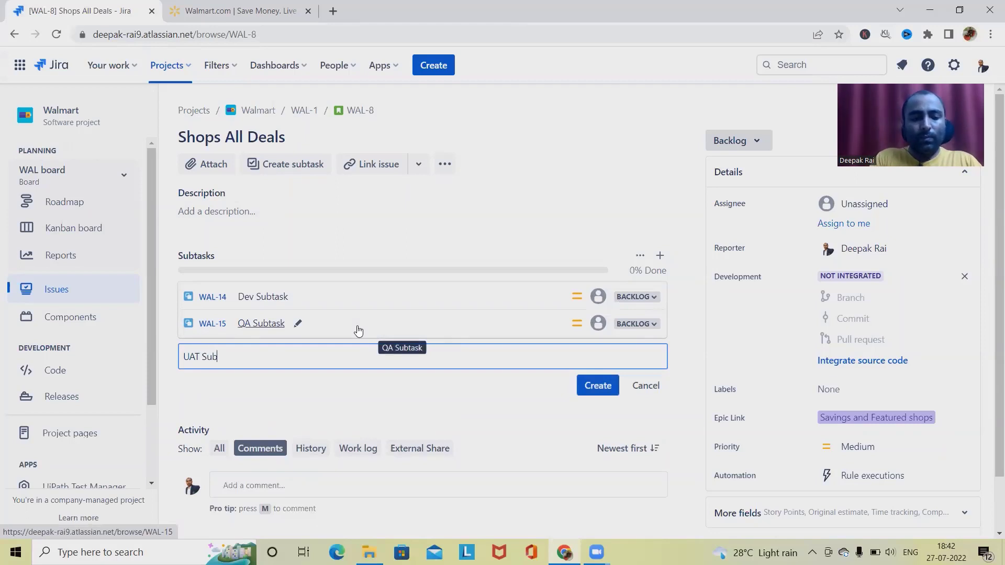
{"action": "type", "text": "task"}
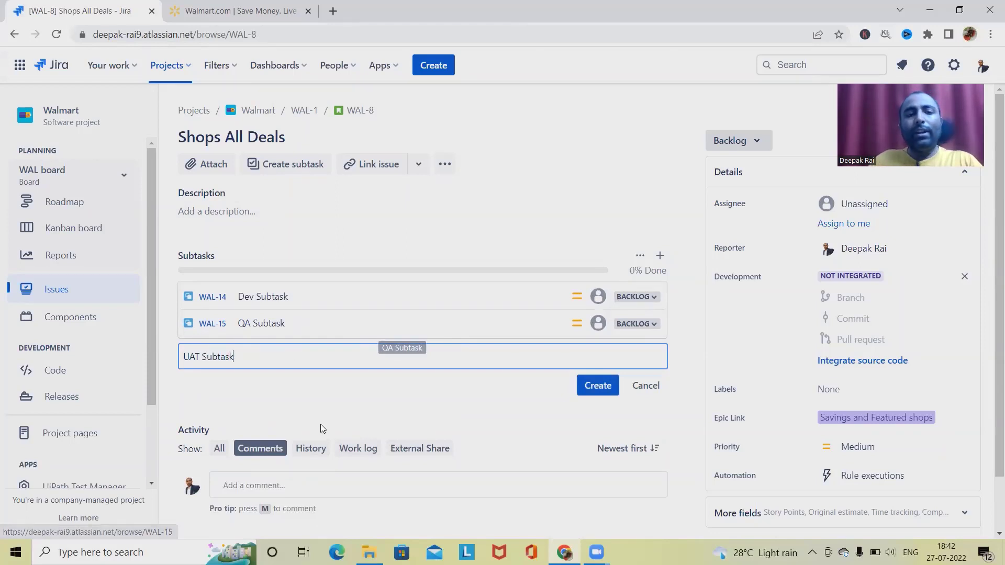
{"action": "left_click", "coordinate": [320, 407]}
{"action": "left_click", "coordinate": [598, 386]}
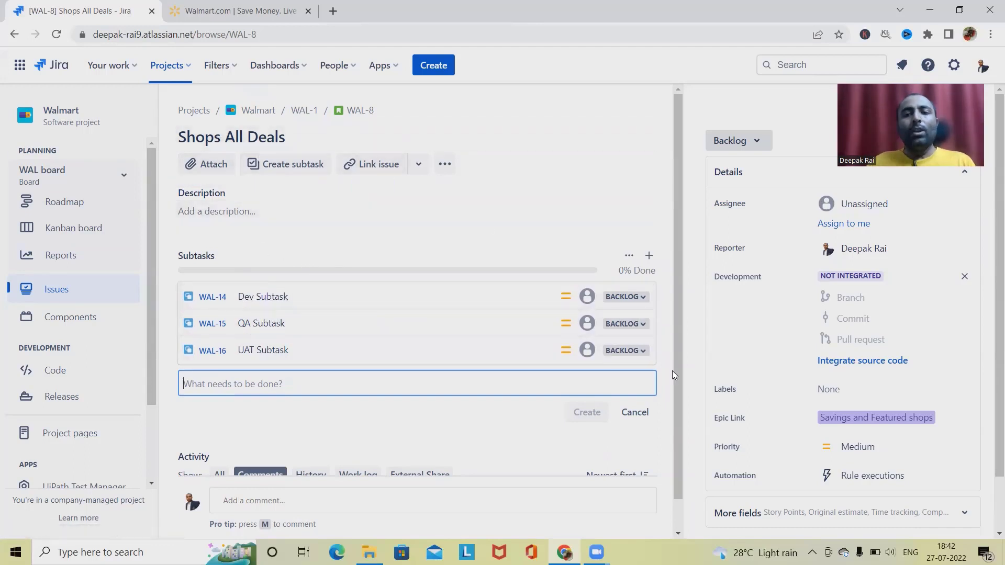
Step: Set the Dev Subtask's status to Done and reload the story to update its subtask progress
{"action": "left_click", "coordinate": [644, 305]}
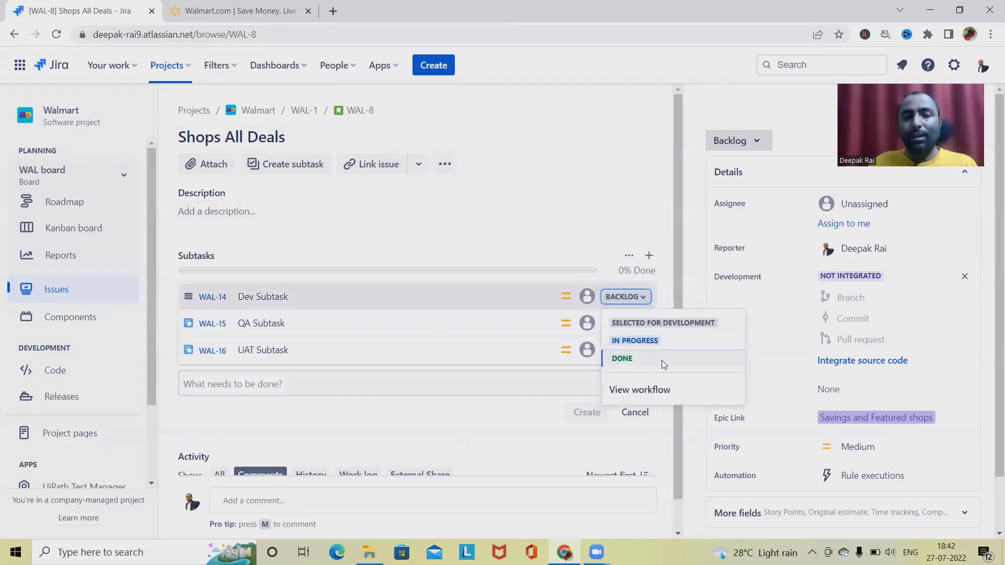
{"action": "left_click", "coordinate": [634, 351]}
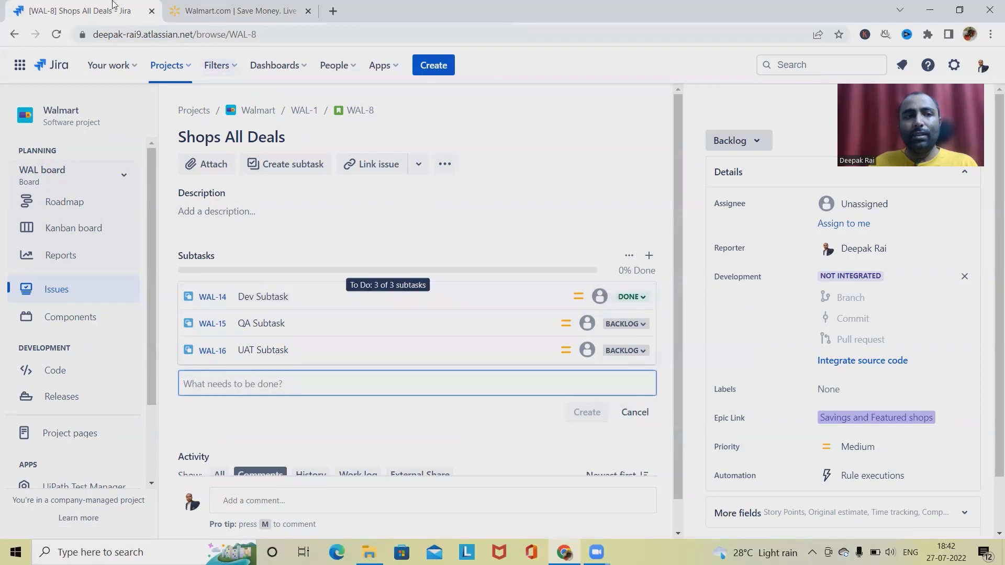
{"action": "left_click", "coordinate": [55, 43]}
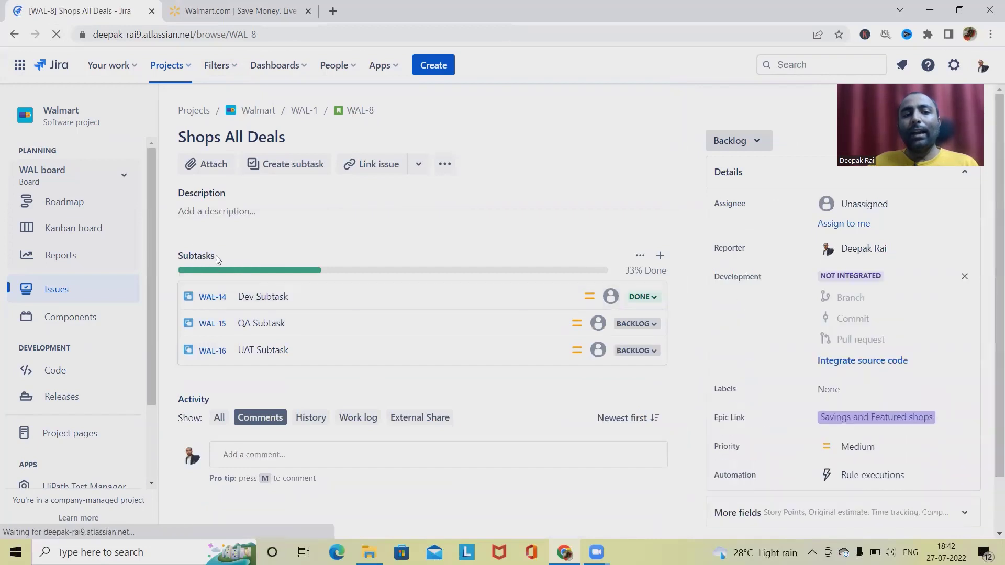
Step: Return the Dev Subtask's status to Backlog from the Shops All Deals story and reload the page
{"action": "left_click", "coordinate": [655, 302]}
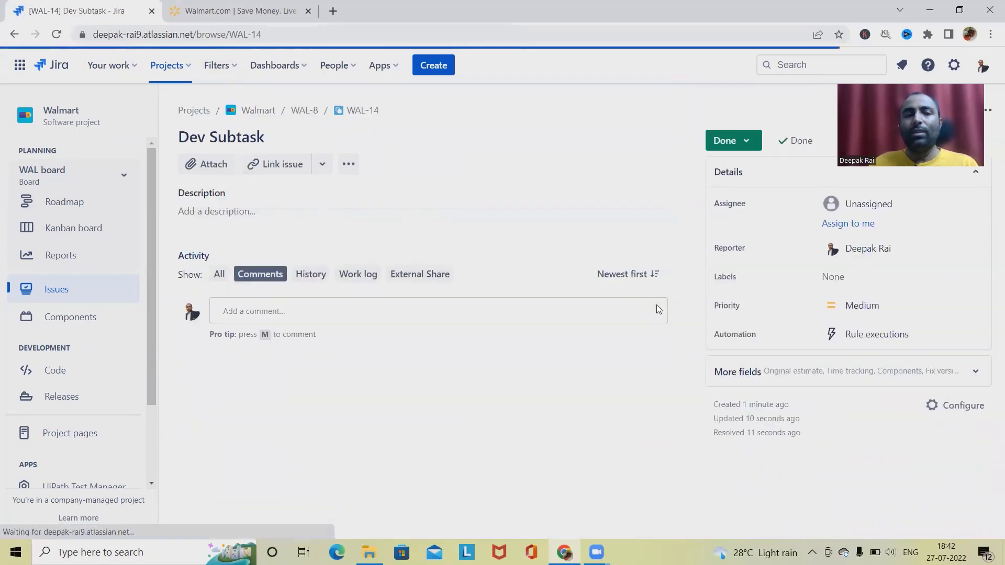
{"action": "left_click", "coordinate": [14, 34]}
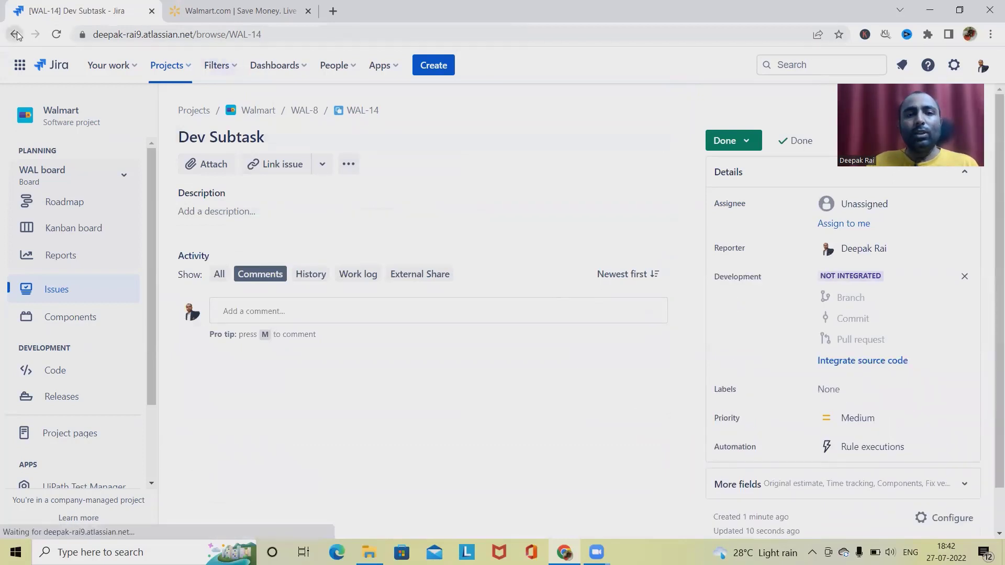
{"action": "left_click", "coordinate": [643, 297]}
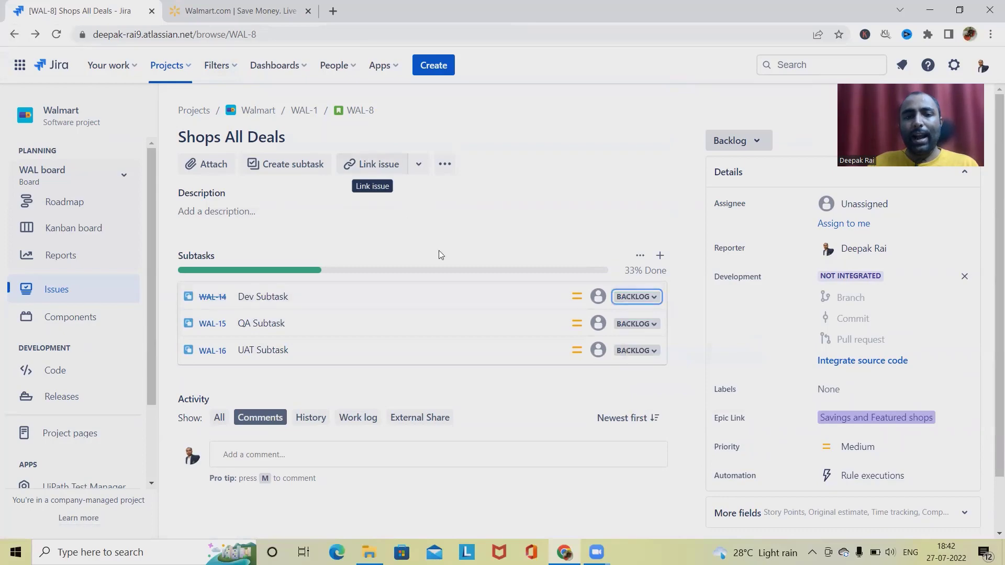
{"action": "left_click", "coordinate": [56, 34]}
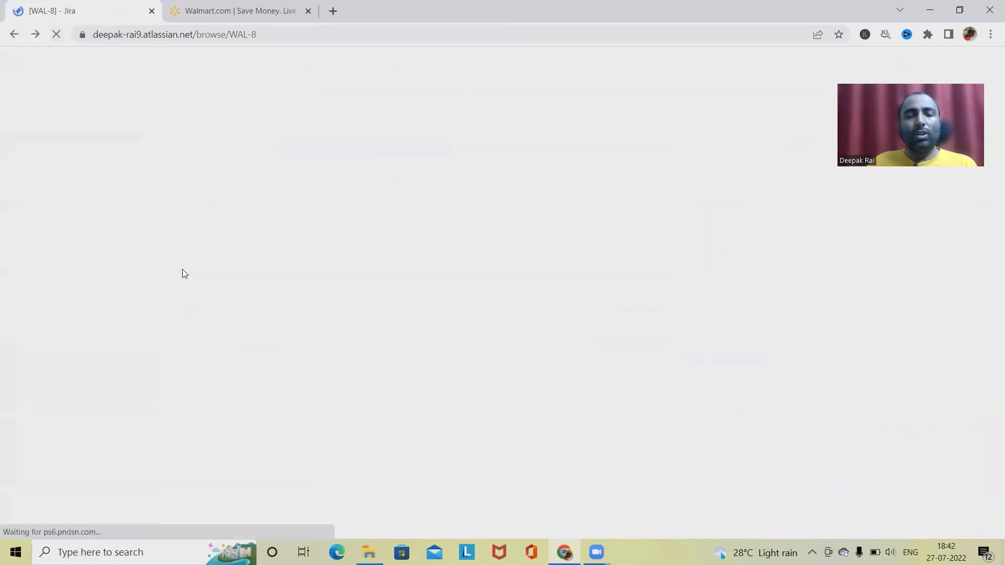
Step: Open the Featured Brands epic from the project roadmap and look up the Featured Brands department on the Walmart site
{"action": "left_click", "coordinate": [71, 211]}
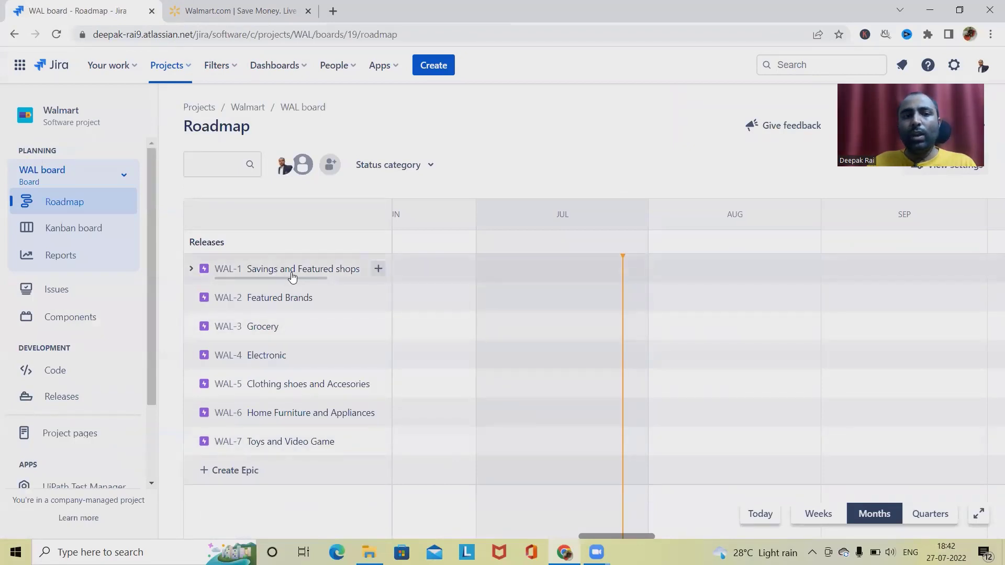
{"action": "left_click", "coordinate": [282, 303]}
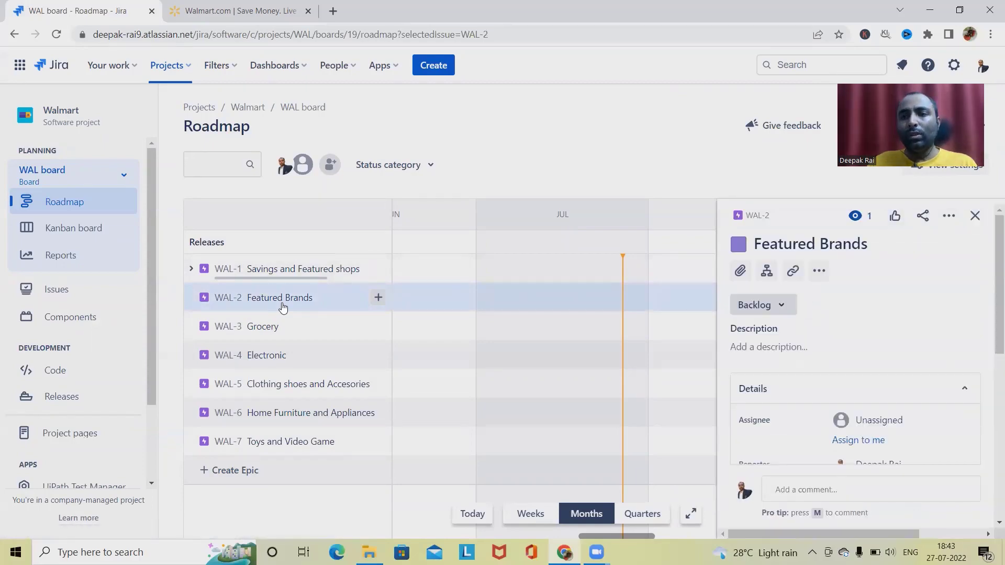
{"action": "left_click", "coordinate": [255, 21]}
{"action": "left_click", "coordinate": [161, 81]}
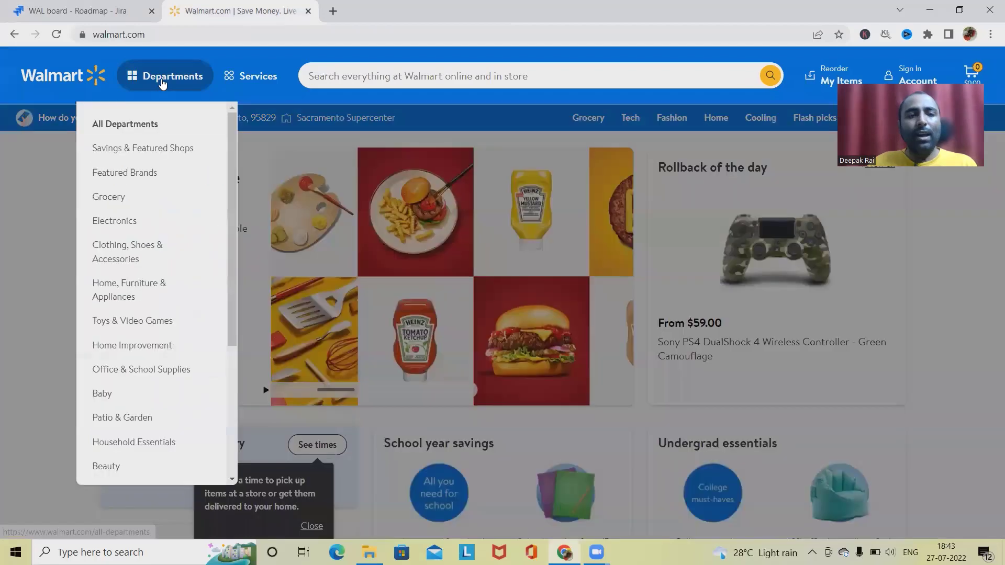
{"action": "mouse_move", "coordinate": [144, 181]}
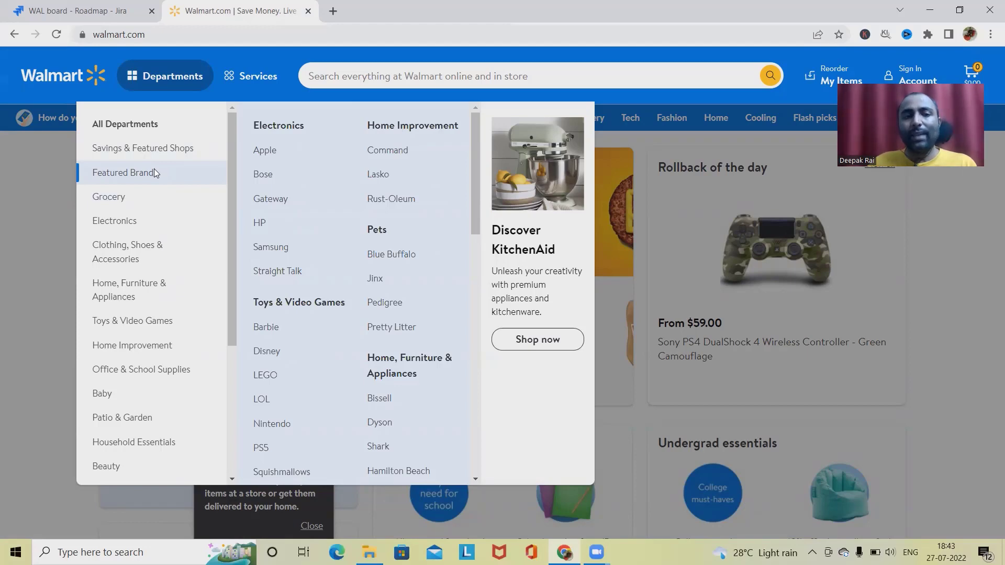
Step: Switch back to Jira and add a child task named "Apple" to the Featured Brands epic
{"action": "left_click", "coordinate": [105, 10]}
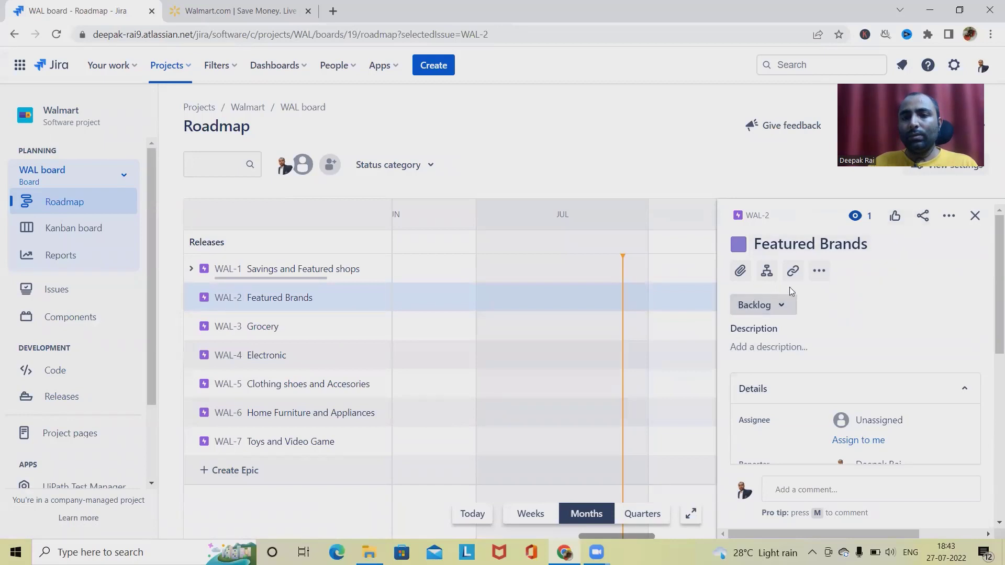
{"action": "left_click", "coordinate": [767, 273]}
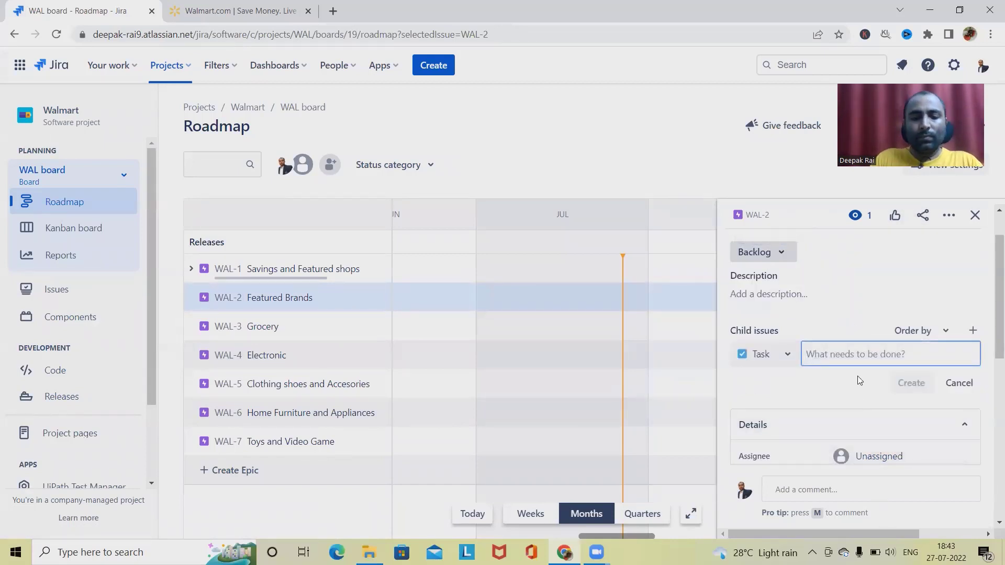
{"action": "type", "text": "Apple"}
{"action": "key", "text": "Return"}
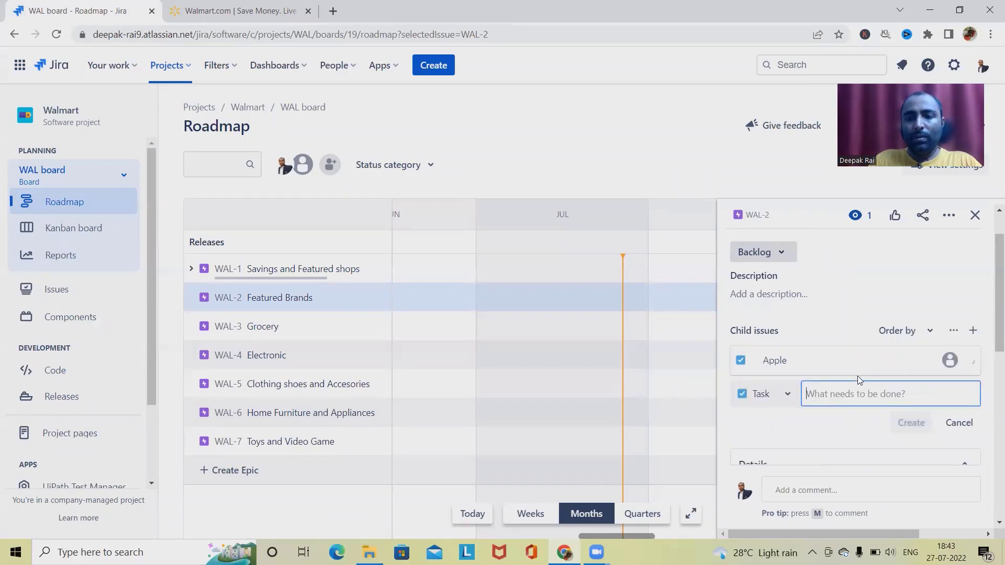
{"action": "type", "text": "Bose"}
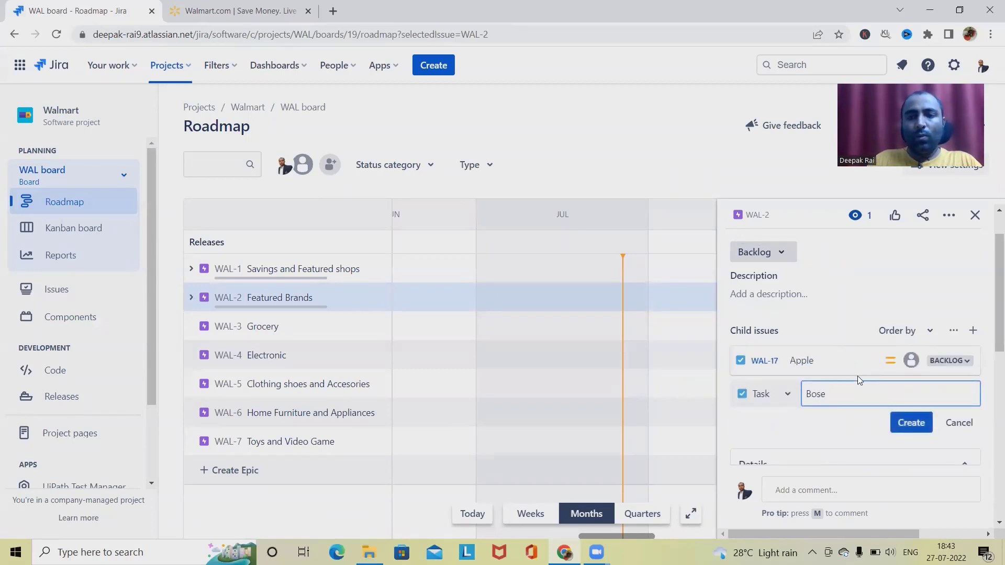
{"action": "left_click", "coordinate": [745, 362]}
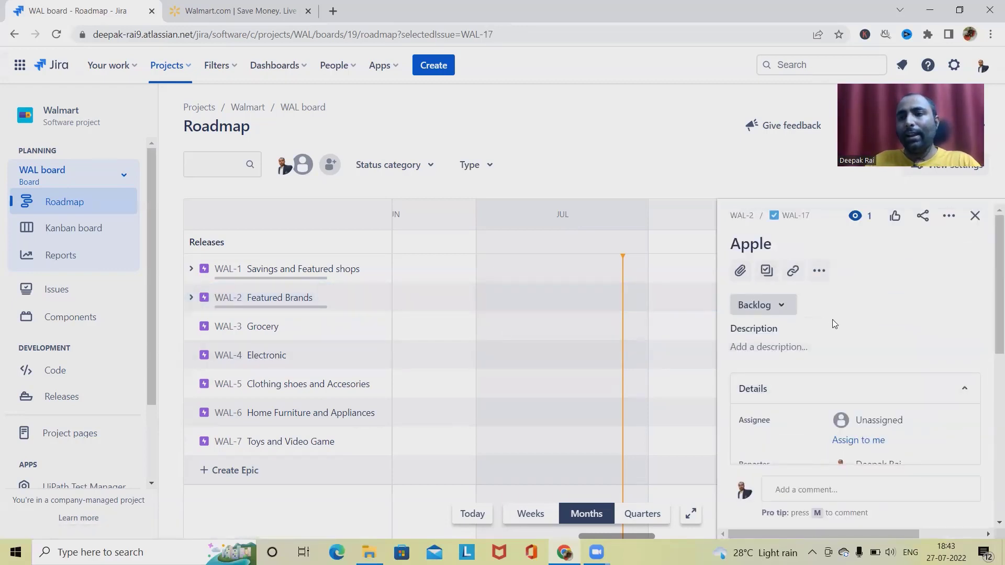
{"action": "scroll", "coordinate": [832, 330], "scroll_direction": "down", "scroll_amount": 1}
{"action": "left_click", "coordinate": [975, 215]}
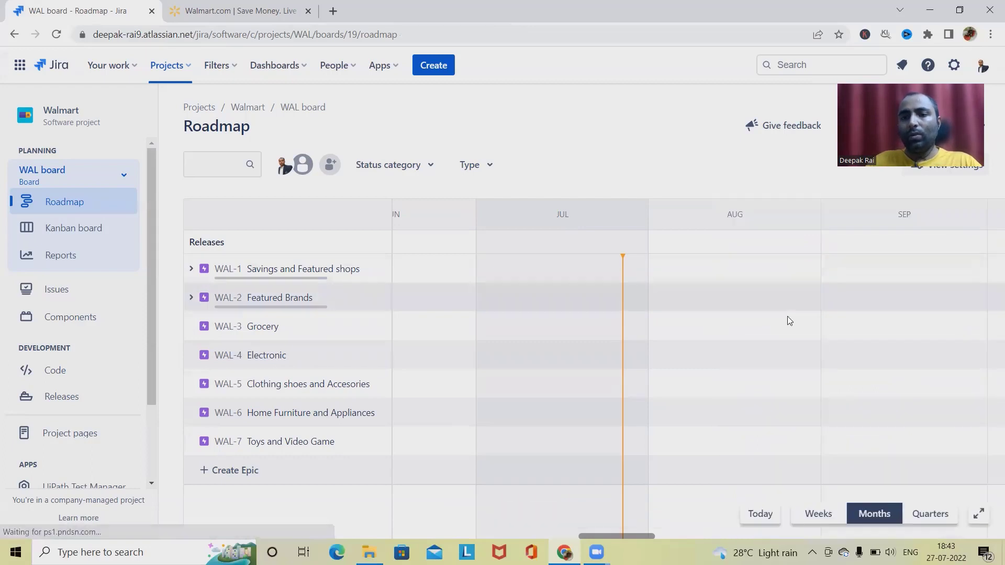
Step: Open the Featured Brands epic from the roadmap and add a child task named "Bose"
{"action": "left_click", "coordinate": [239, 297]}
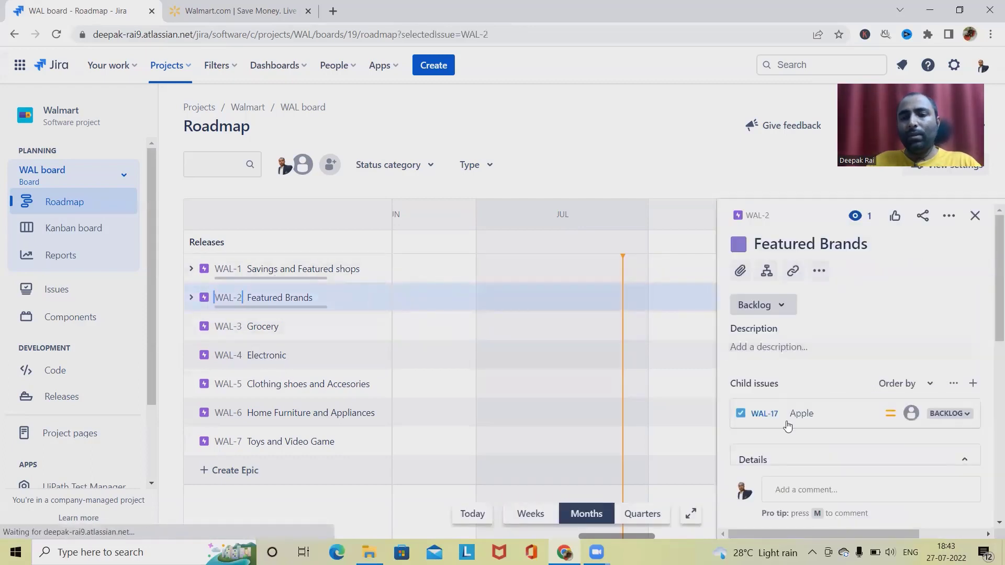
{"action": "scroll", "coordinate": [812, 394], "scroll_direction": "down", "scroll_amount": 1}
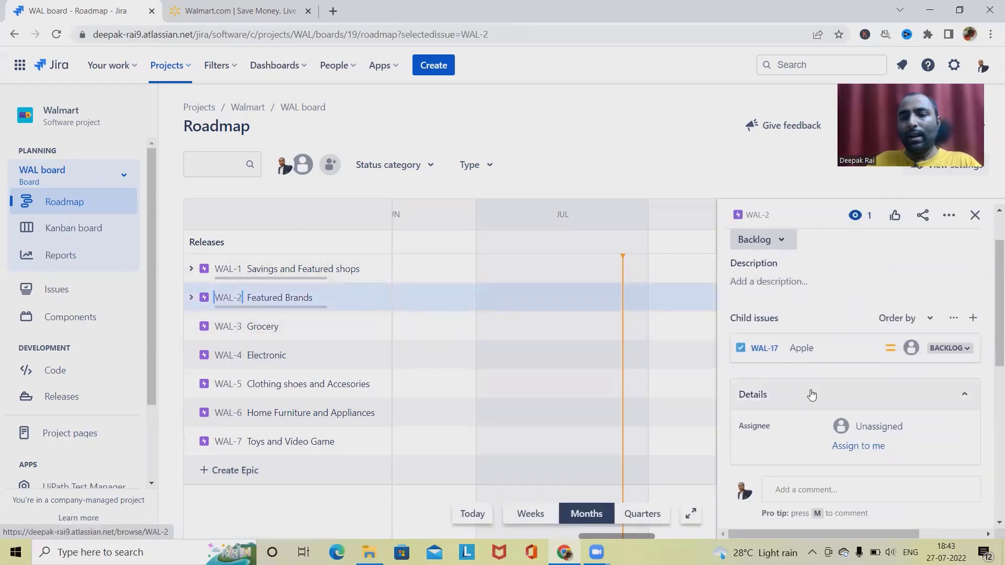
{"action": "left_click", "coordinate": [973, 317]}
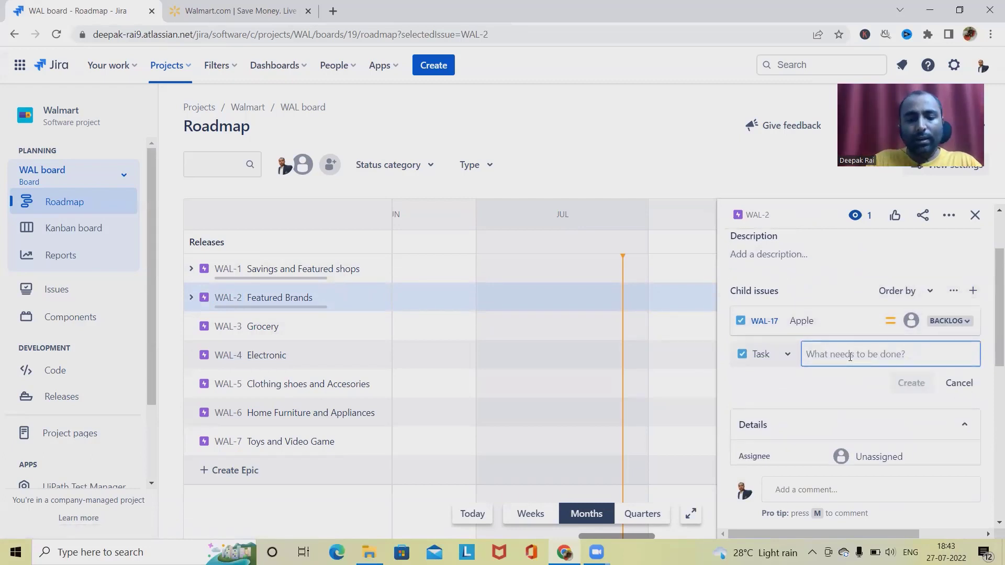
{"action": "type", "text": "Bose"}
{"action": "key", "text": "Return"}
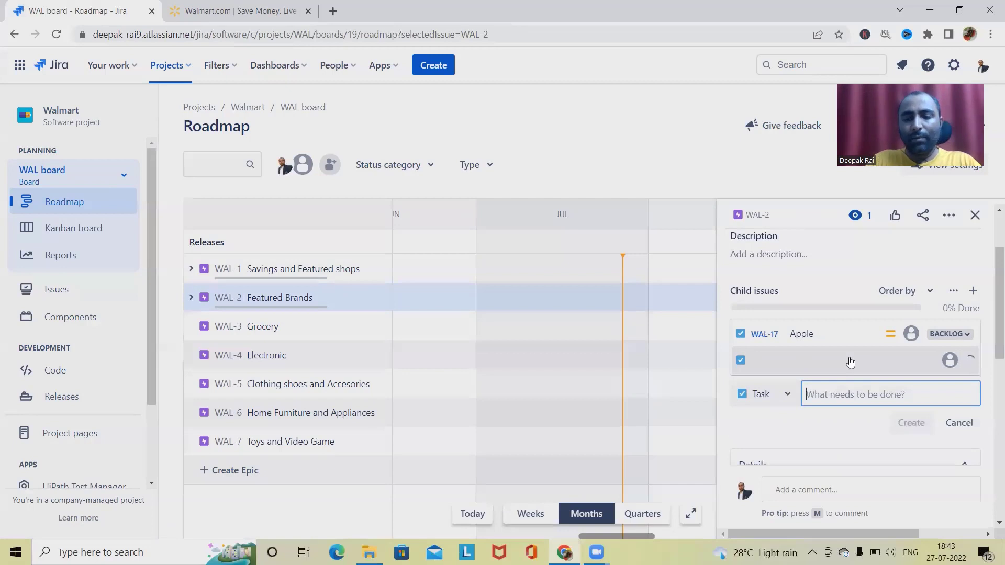
Step: Add two more child tasks named "Gateway" and "HP" to the Featured Brands epic
{"action": "type", "text": "G"}
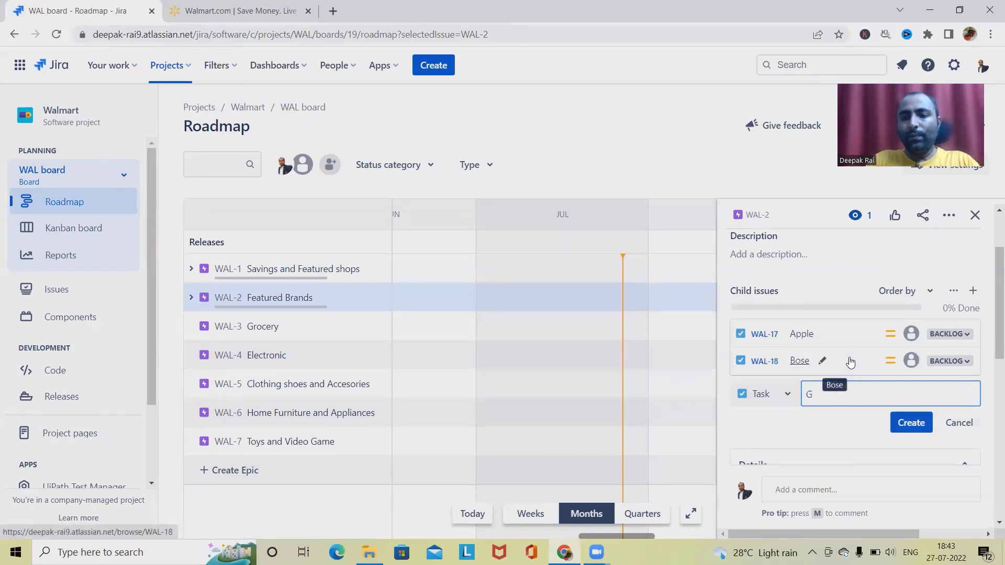
{"action": "type", "text": "ateway"}
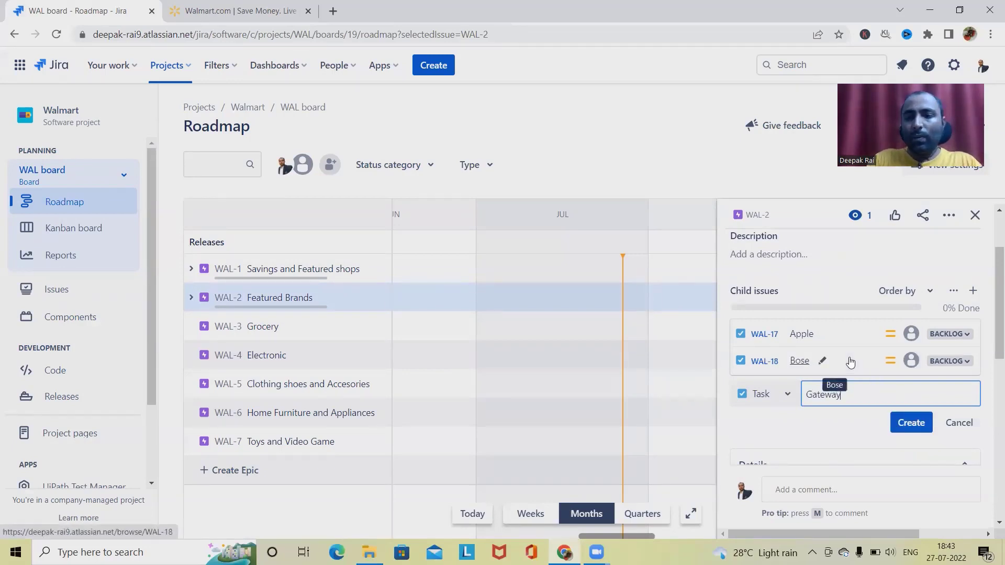
{"action": "key", "text": "Return"}
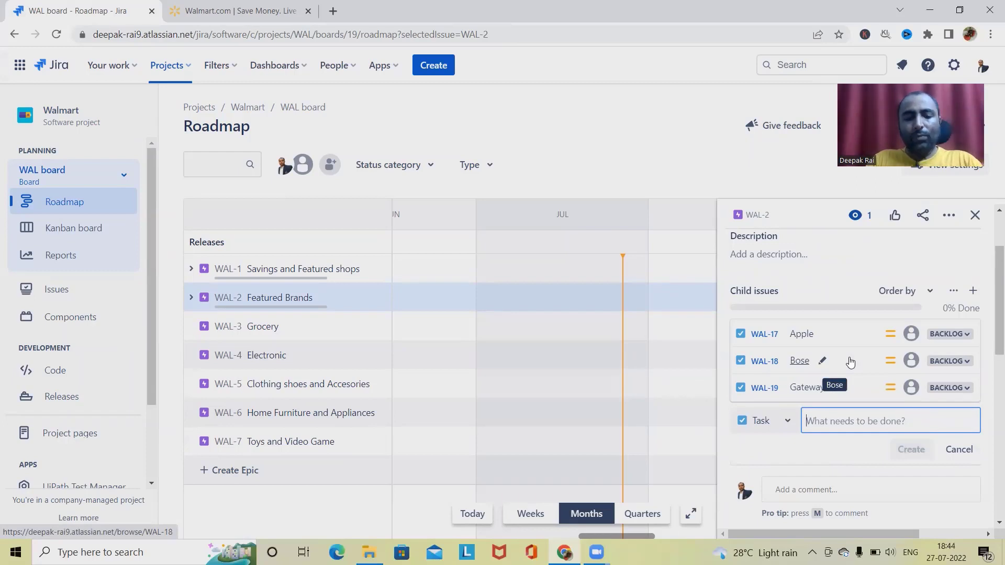
{"action": "type", "text": "HP"}
{"action": "key", "text": "Return"}
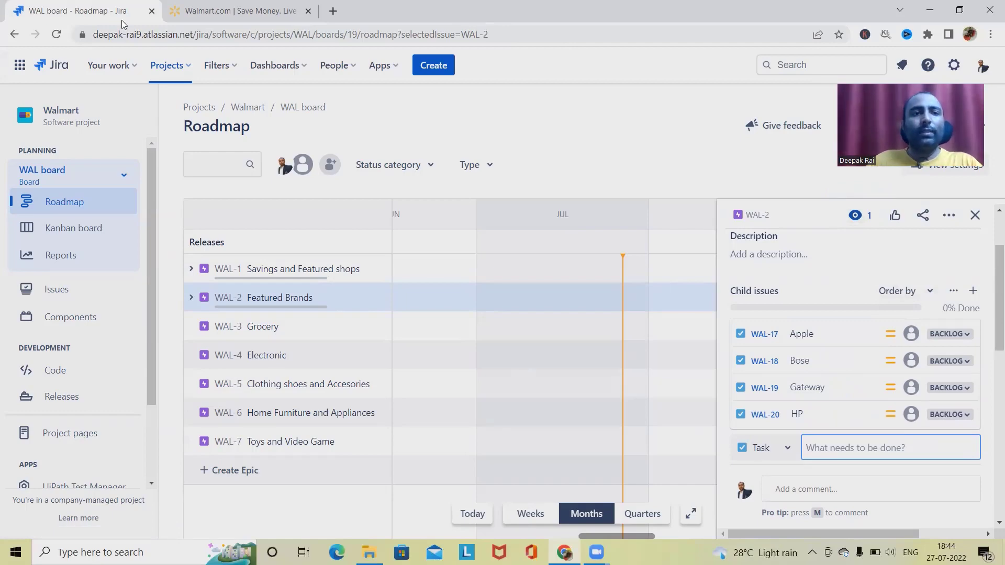
Step: Check the Featured Brands department on the Walmart site, and in Jira add a child task named "Samsung" to the Featured Brands epic
{"action": "left_click", "coordinate": [236, 11]}
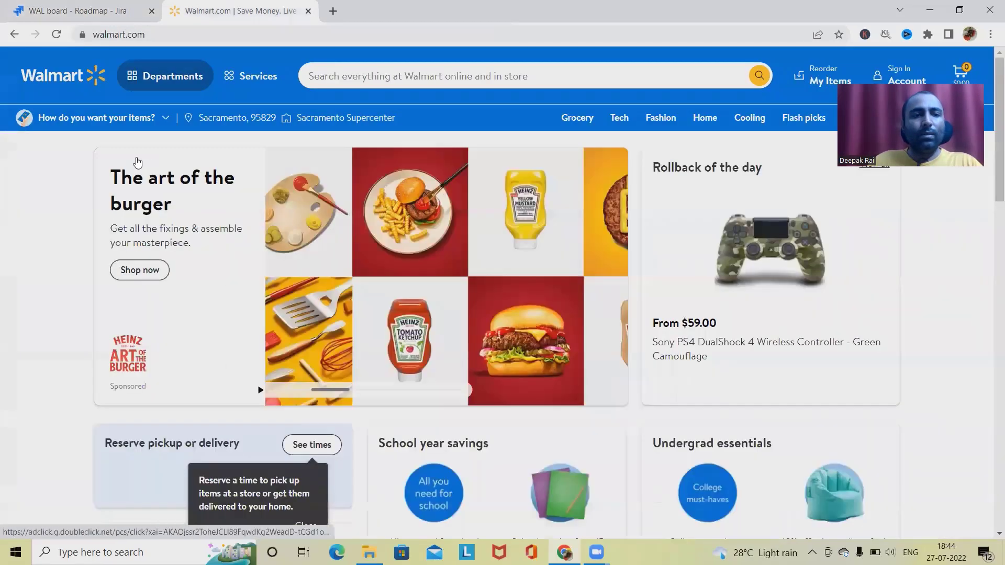
{"action": "left_click", "coordinate": [135, 78]}
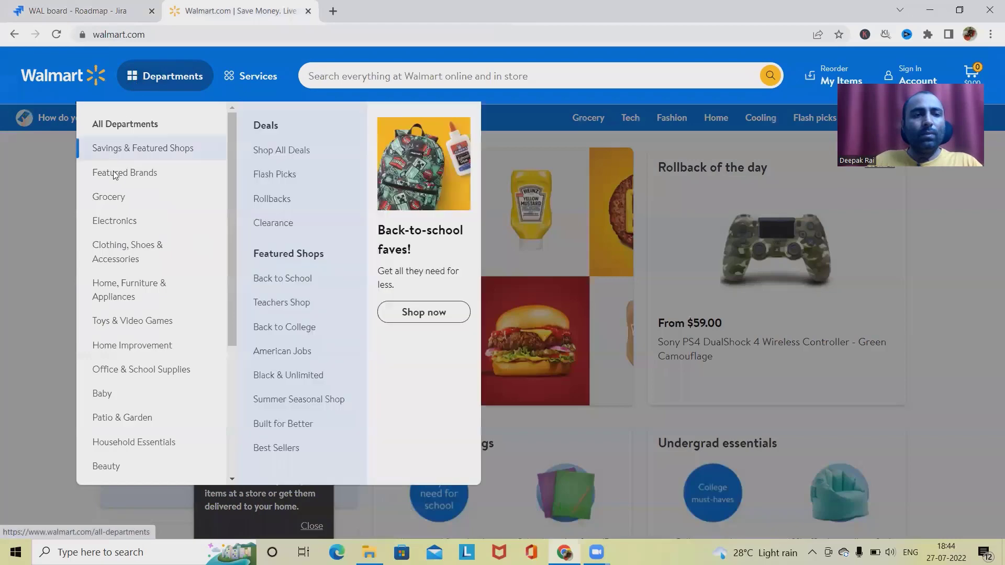
{"action": "mouse_move", "coordinate": [118, 178]}
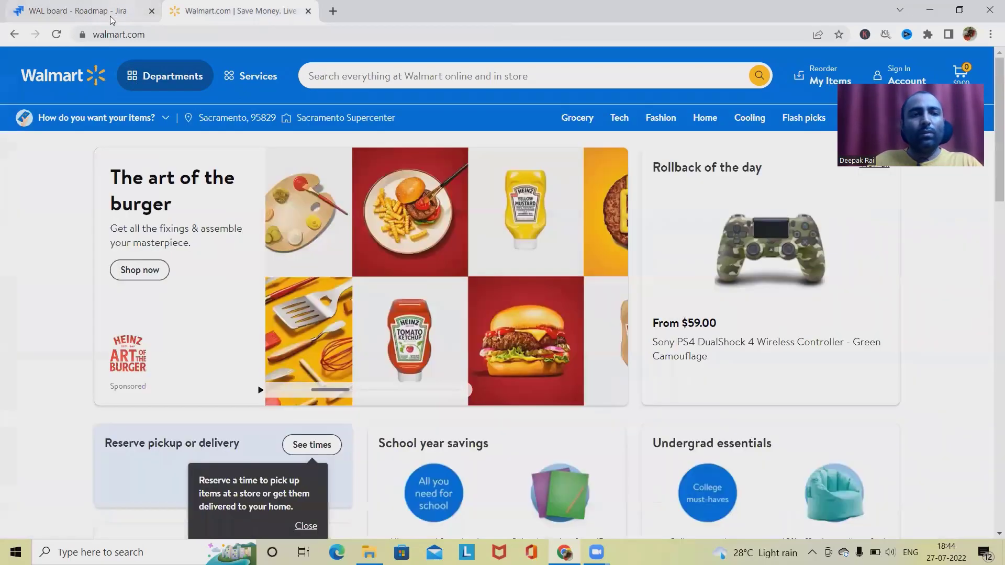
{"action": "left_click", "coordinate": [110, 11]}
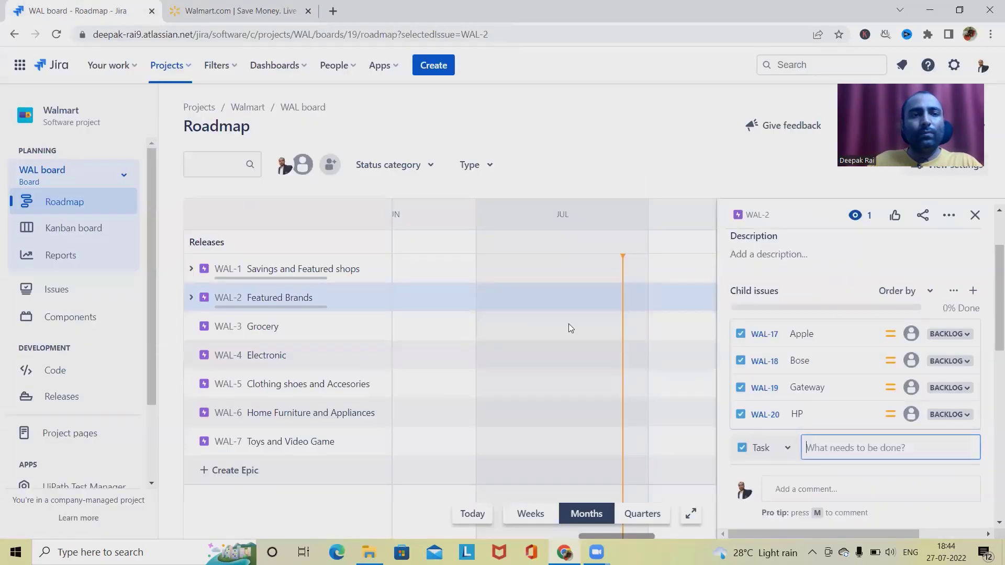
{"action": "type", "text": "Sa"}
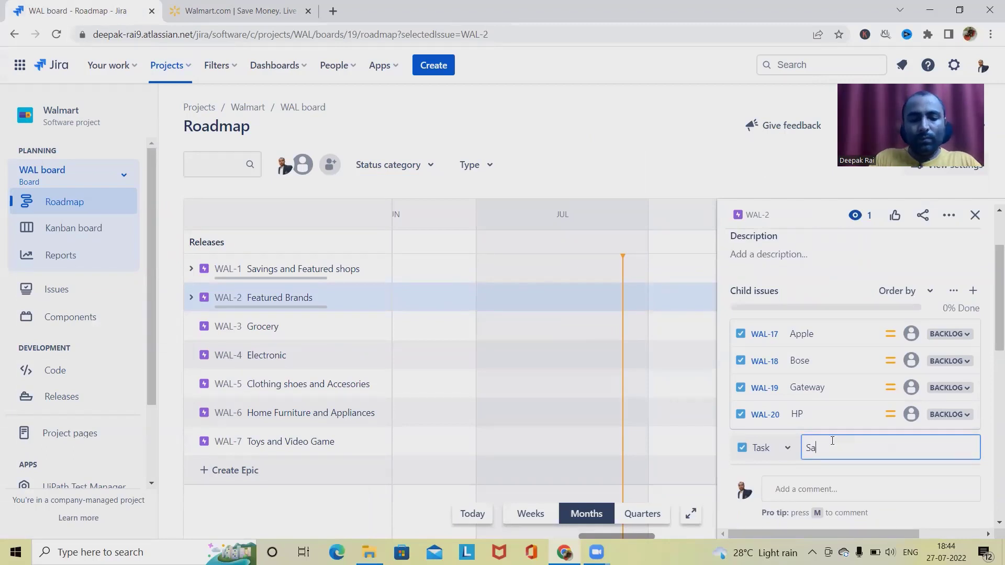
{"action": "type", "text": "ms"}
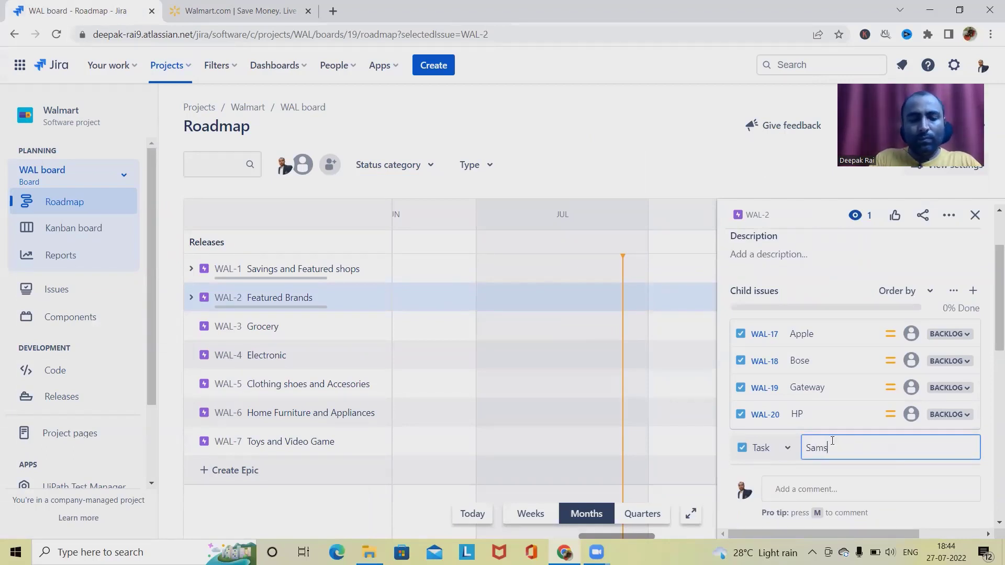
{"action": "type", "text": "ung"}
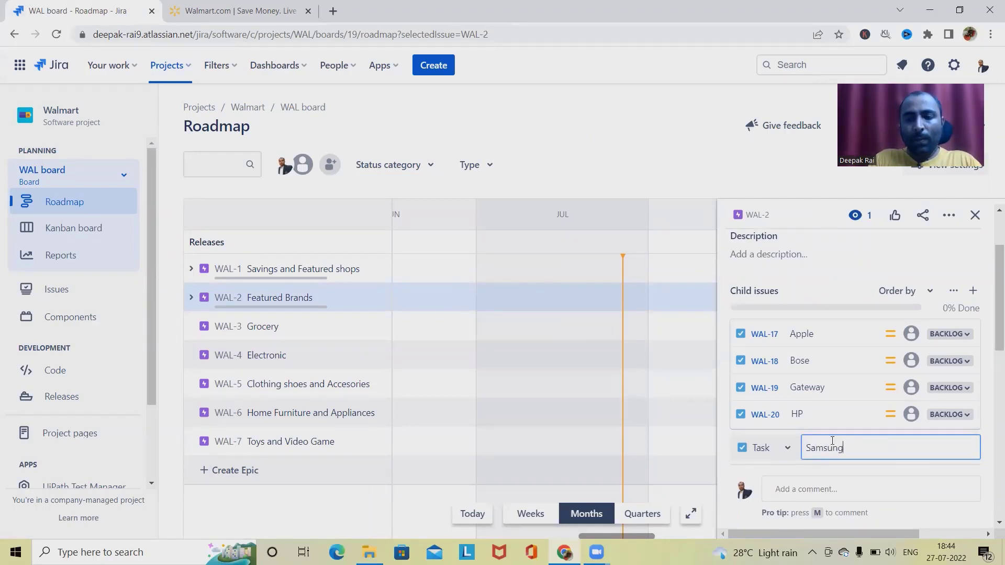
{"action": "key", "text": "Return"}
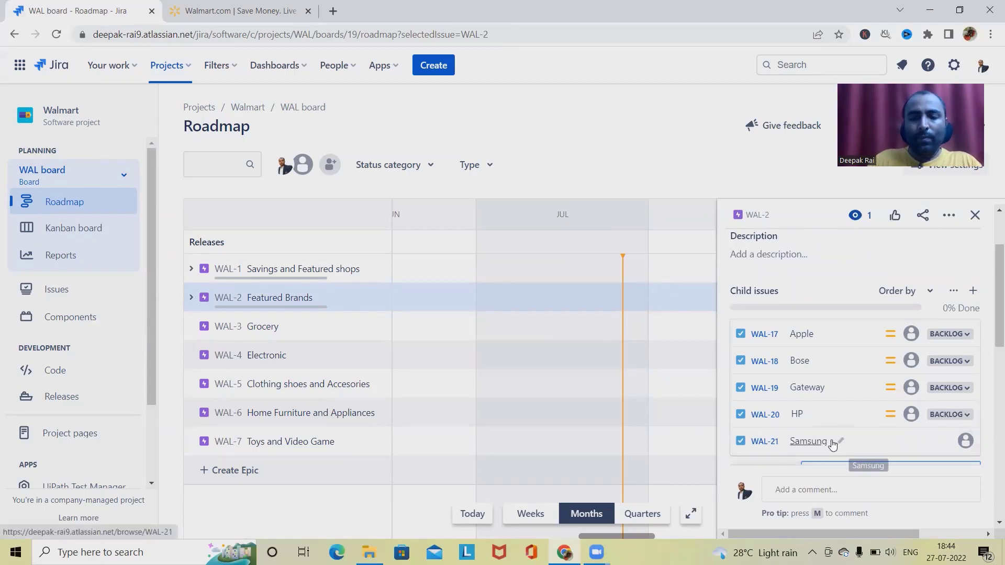
Step: Add a child task named "Straight Talks" to the Featured Brands epic
{"action": "scroll", "coordinate": [799, 308], "scroll_direction": "down", "scroll_amount": 4}
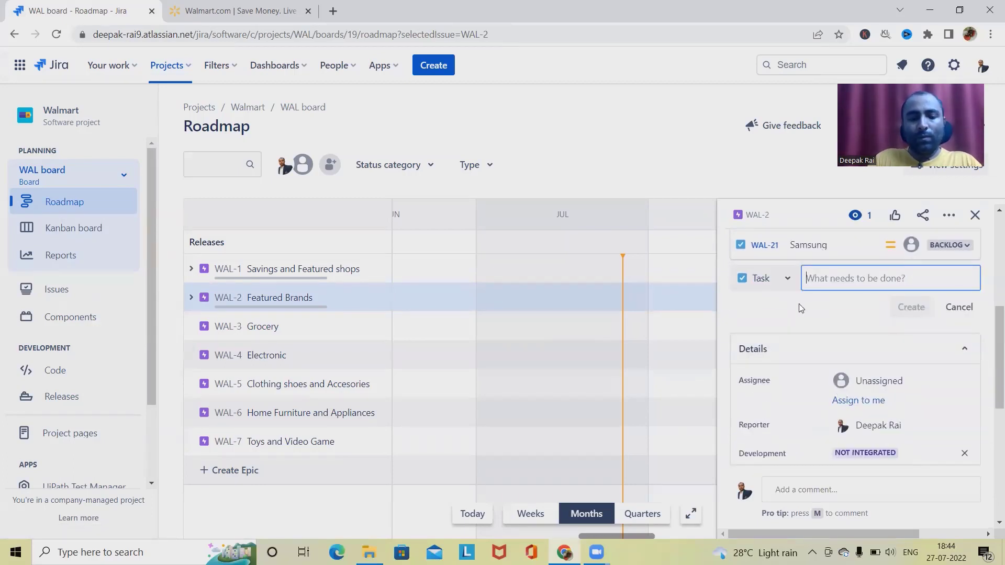
{"action": "type", "text": "Stra"}
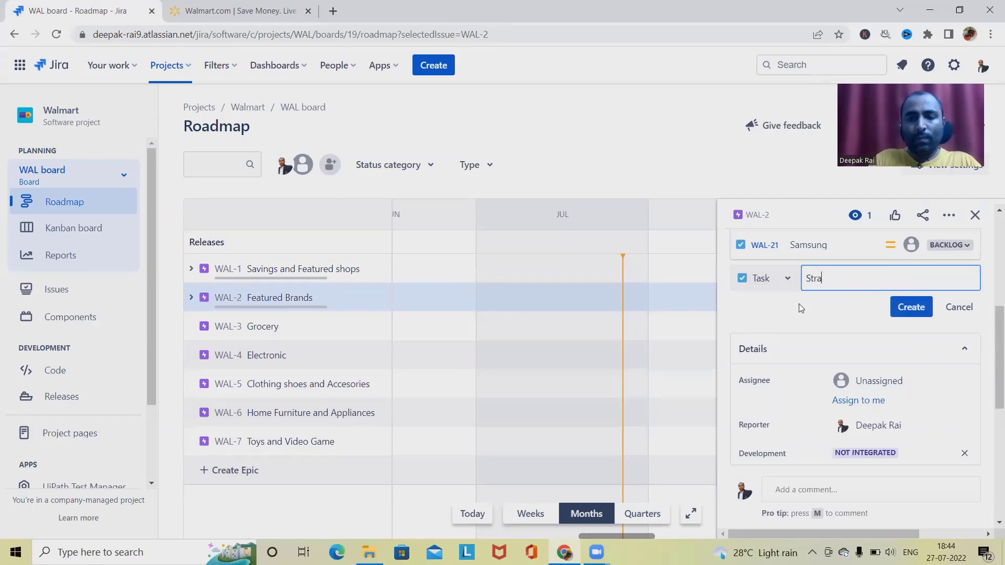
{"action": "type", "text": "ight Talks"}
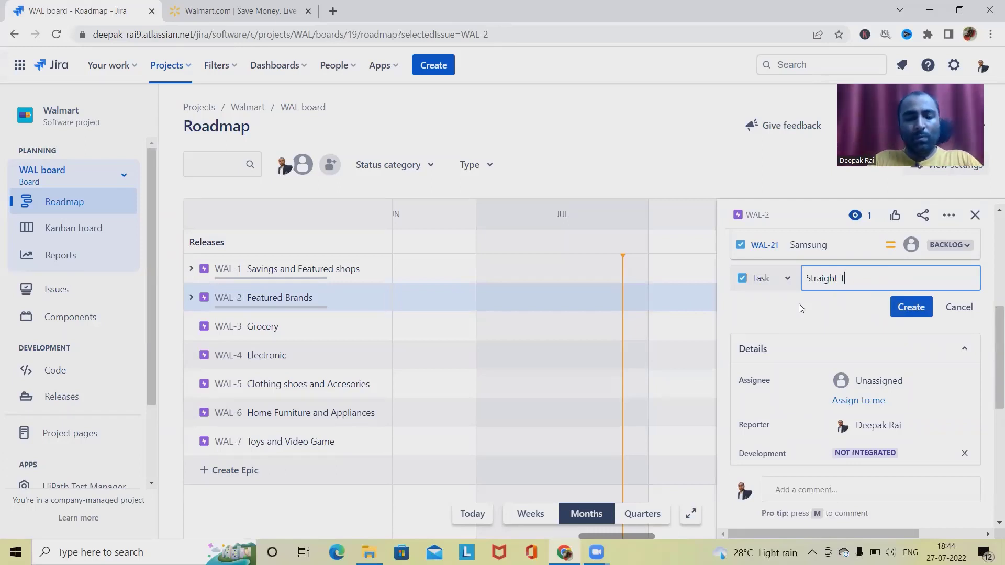
{"action": "left_click", "coordinate": [904, 312]}
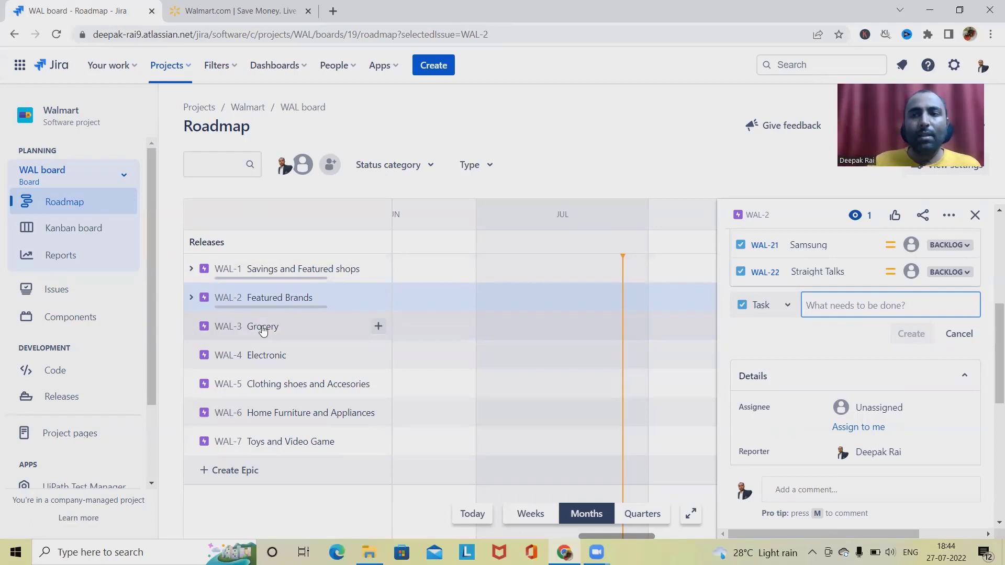
Step: Look up the Grocery department on the Walmart site, and in Jira add a child story named "Summer Produce" to the Grocery epic
{"action": "left_click", "coordinate": [198, 16]}
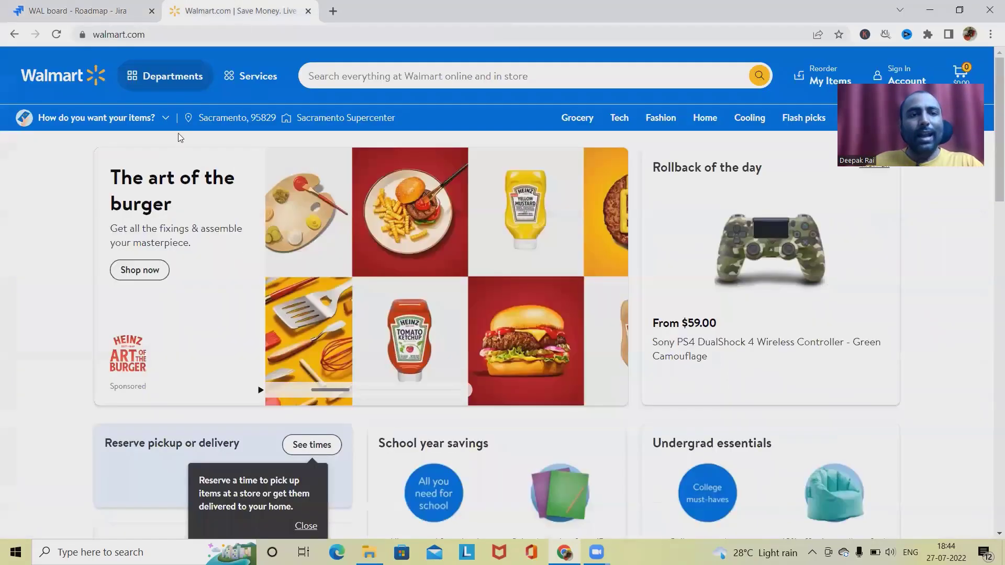
{"action": "left_click", "coordinate": [158, 77]}
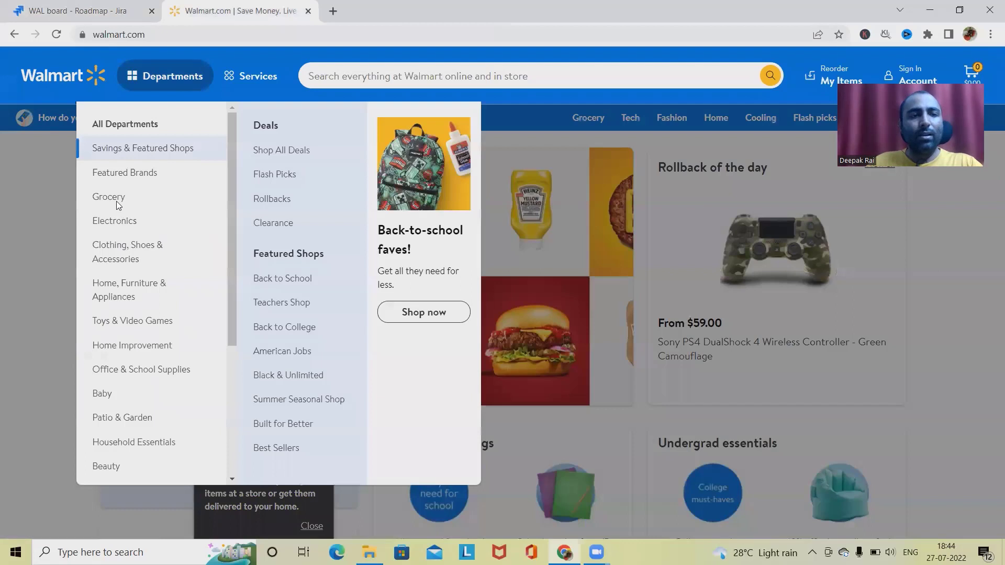
{"action": "mouse_move", "coordinate": [116, 204]}
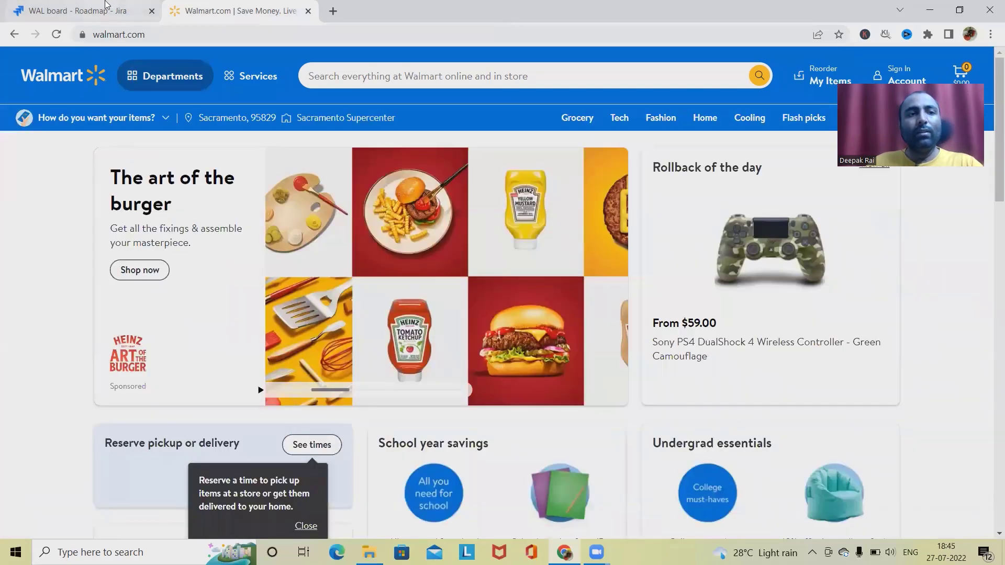
{"action": "left_click", "coordinate": [84, 11]}
{"action": "left_click", "coordinate": [279, 327]}
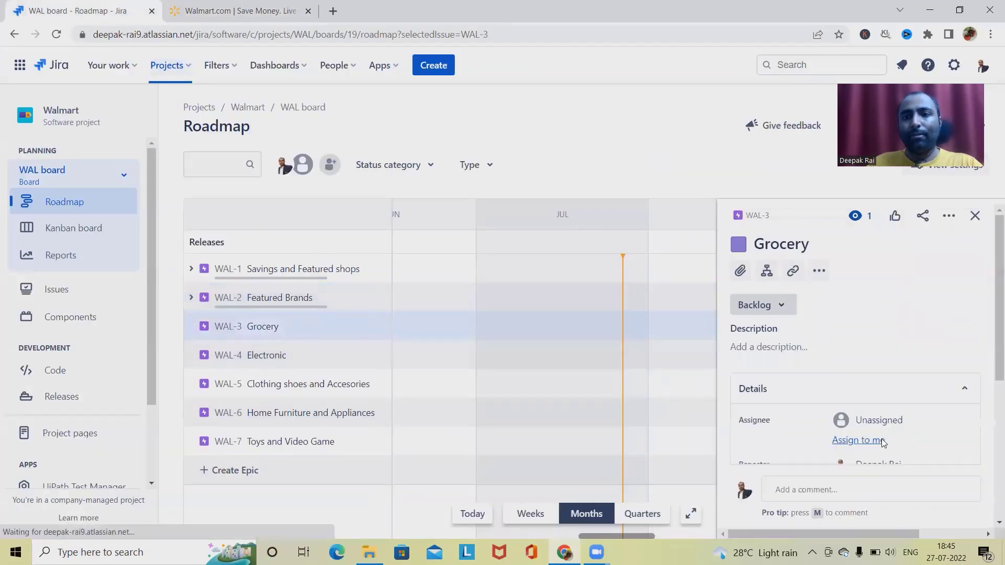
{"action": "left_click", "coordinate": [767, 270]}
{"action": "left_click", "coordinate": [786, 357]}
{"action": "left_click", "coordinate": [770, 386]}
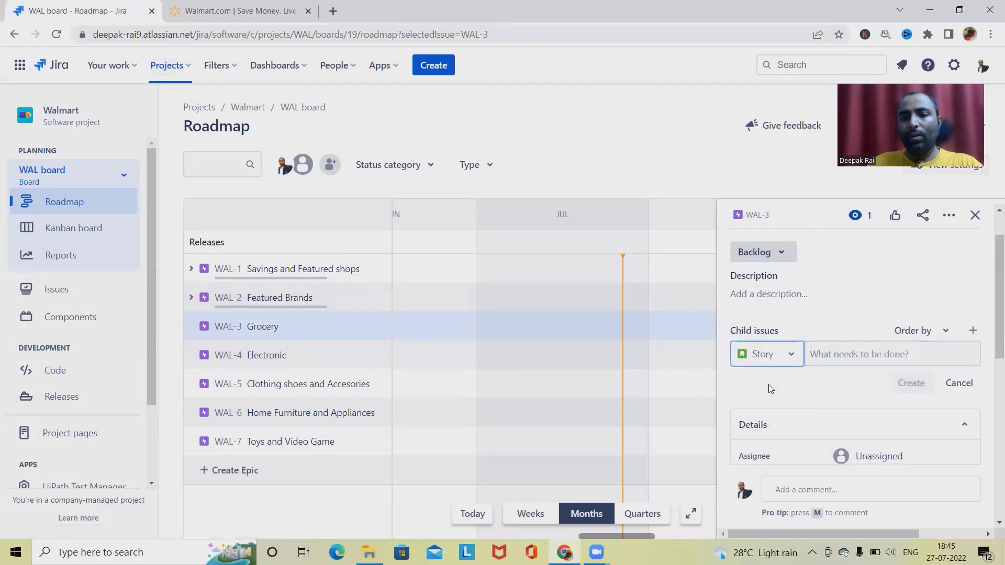
{"action": "left_click", "coordinate": [867, 359]}
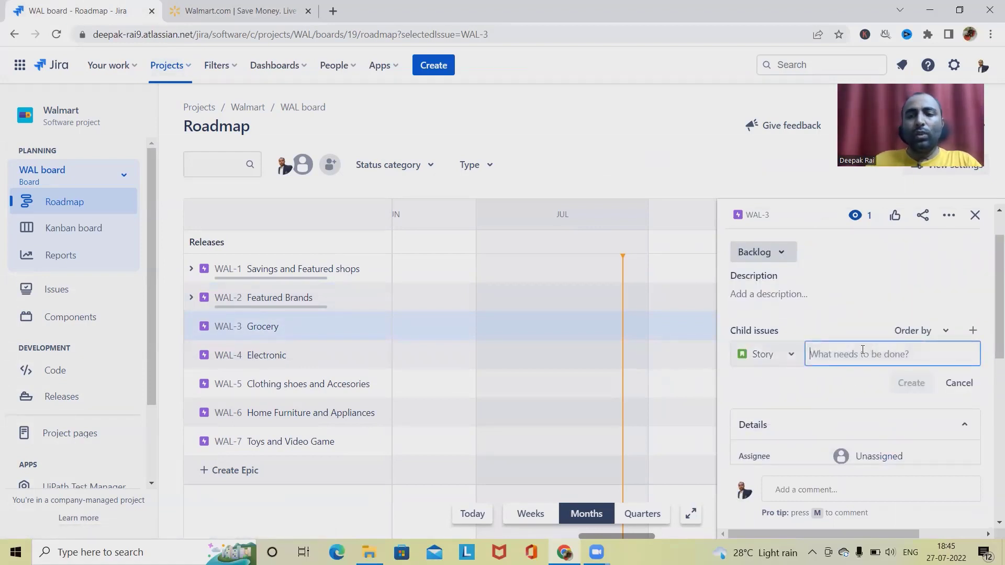
{"action": "type", "text": "Sum"}
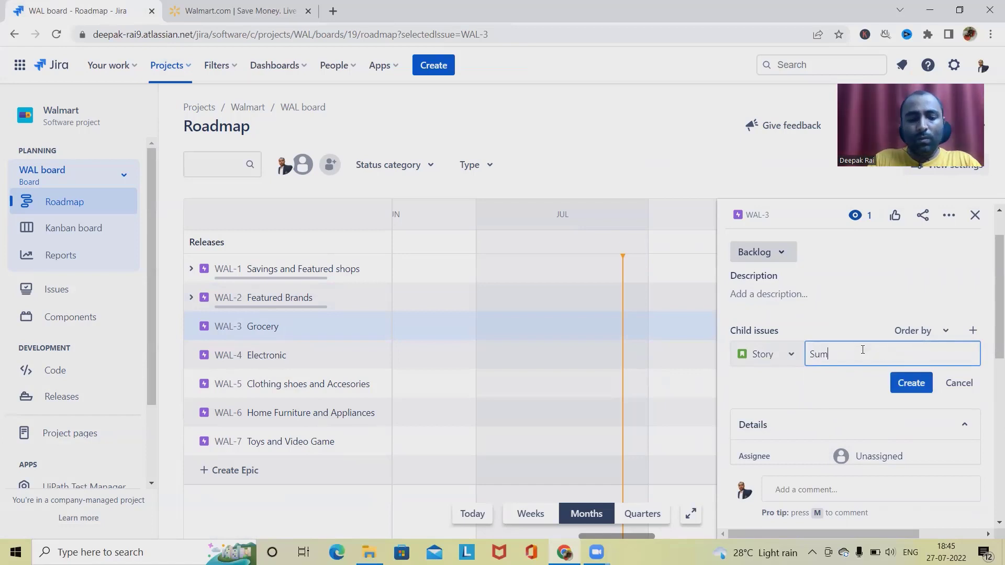
{"action": "type", "text": "mer Proc"}
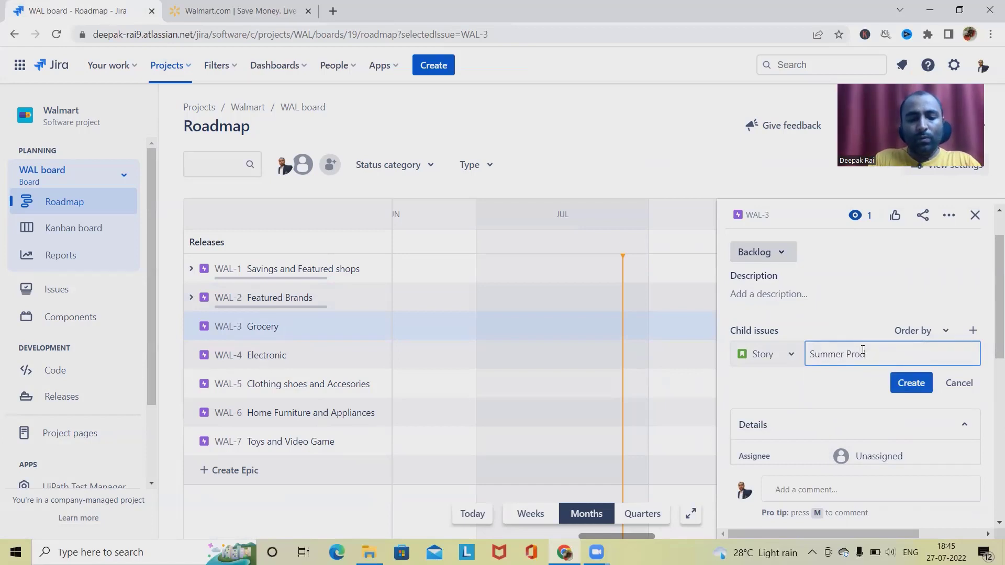
{"action": "key", "text": "Return"}
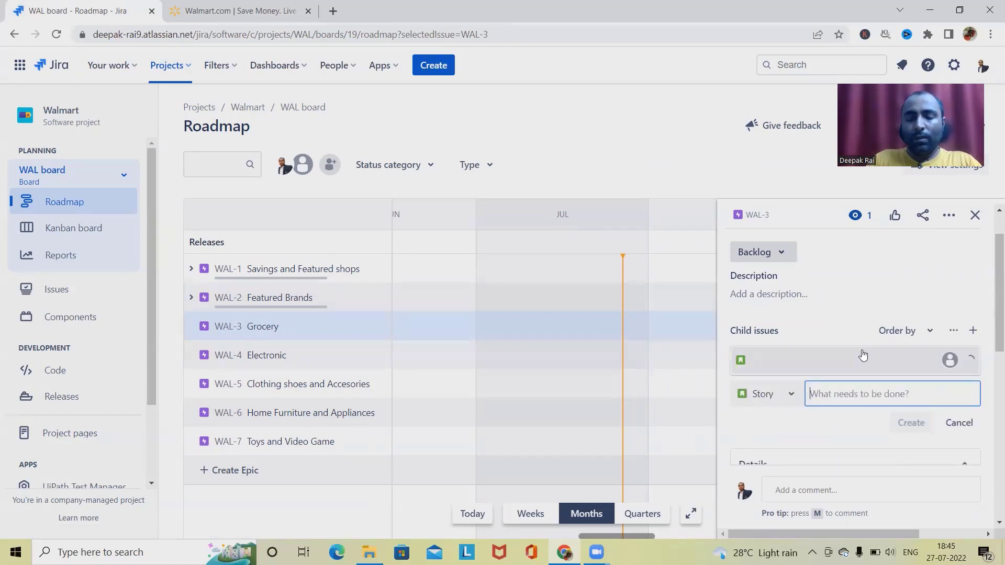
Step: Recheck the Grocery department on the Walmart site, and in Jira add child stories named "Healthy Leaving" and "Fresh Flowers" to the Grocery epic
{"action": "left_click", "coordinate": [252, 12]}
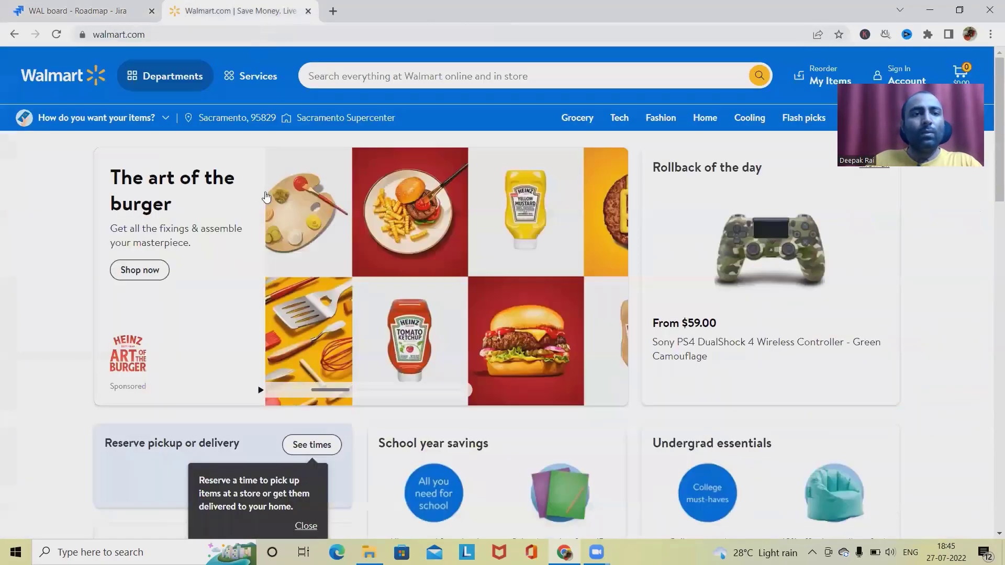
{"action": "left_click", "coordinate": [153, 82]}
{"action": "mouse_move", "coordinate": [133, 185]}
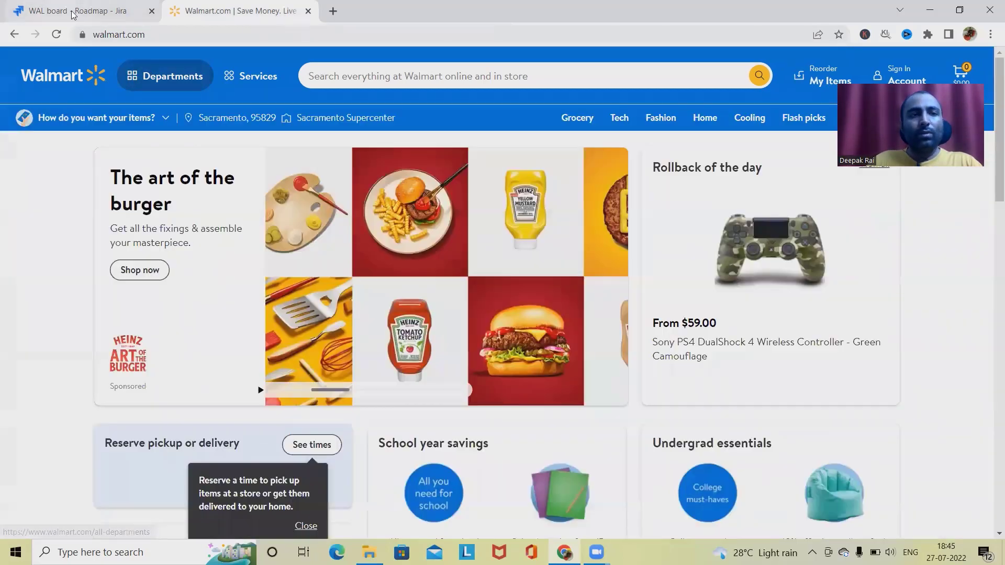
{"action": "left_click", "coordinate": [79, 10]}
{"action": "type", "text": "Healthy"}
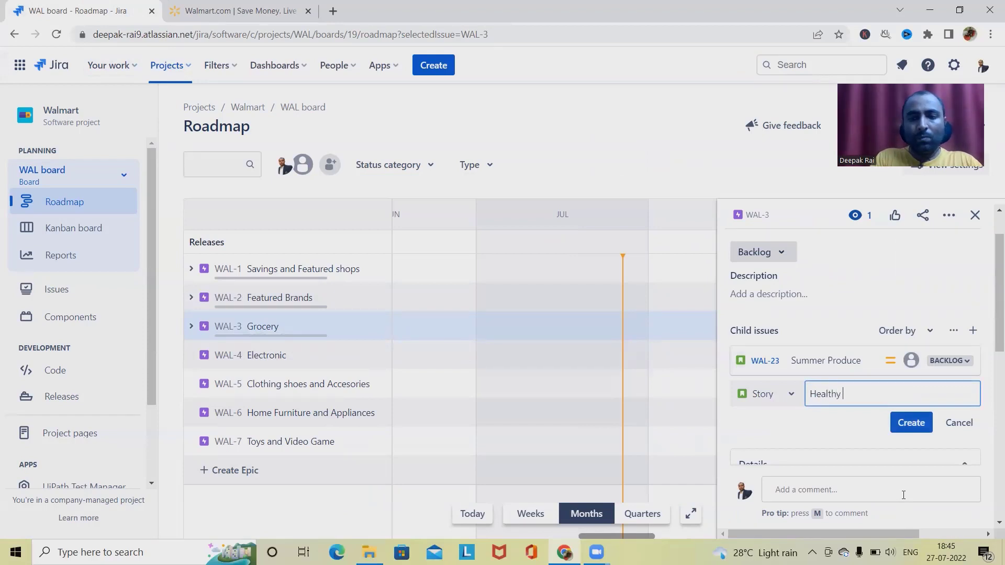
{"action": "type", "text": " Leaving"}
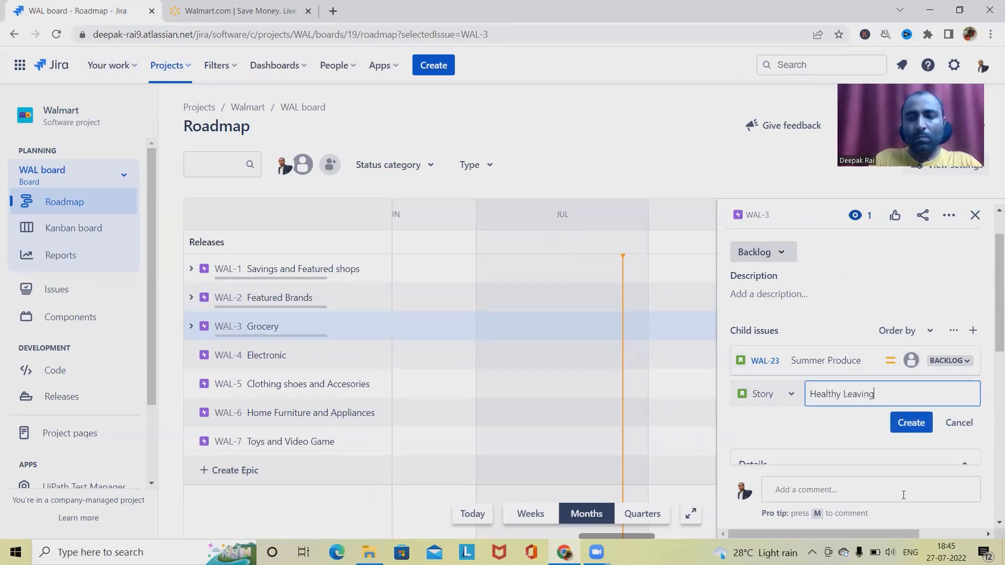
{"action": "key", "text": "Return"}
{"action": "type", "text": "Fresh Flowers"}
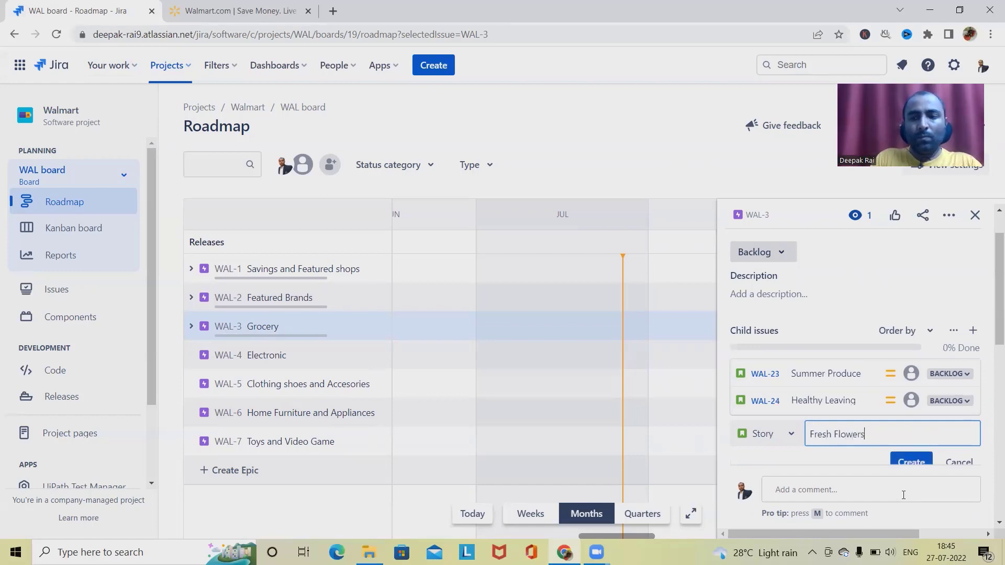
{"action": "key", "text": "Return"}
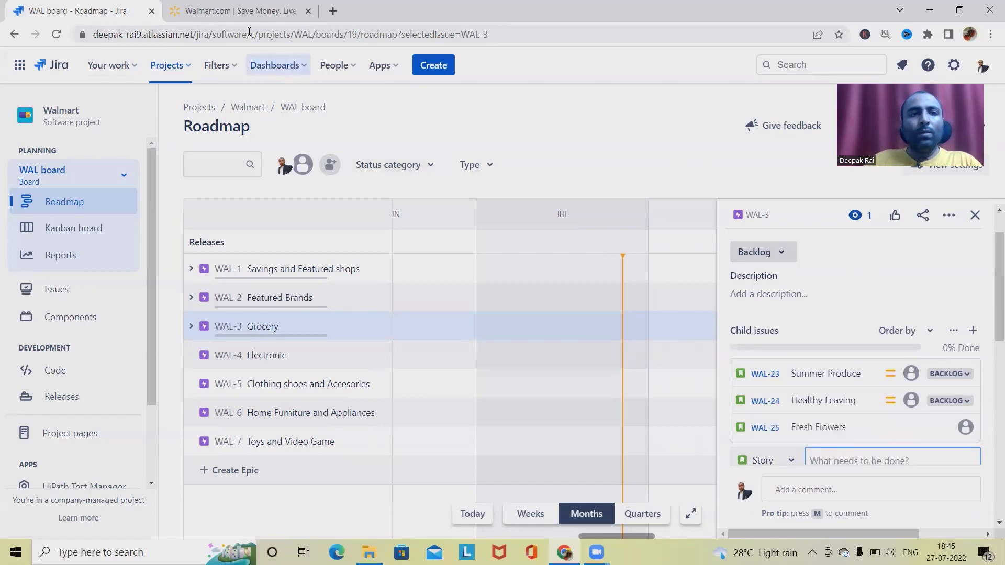
Step: Recheck the Grocery department on the Walmart site, and in Jira add child stories named "Fresh Fruits" and "Fresh Vegetables" to the Grocery epic
{"action": "left_click", "coordinate": [236, 11]}
{"action": "left_click", "coordinate": [167, 78]}
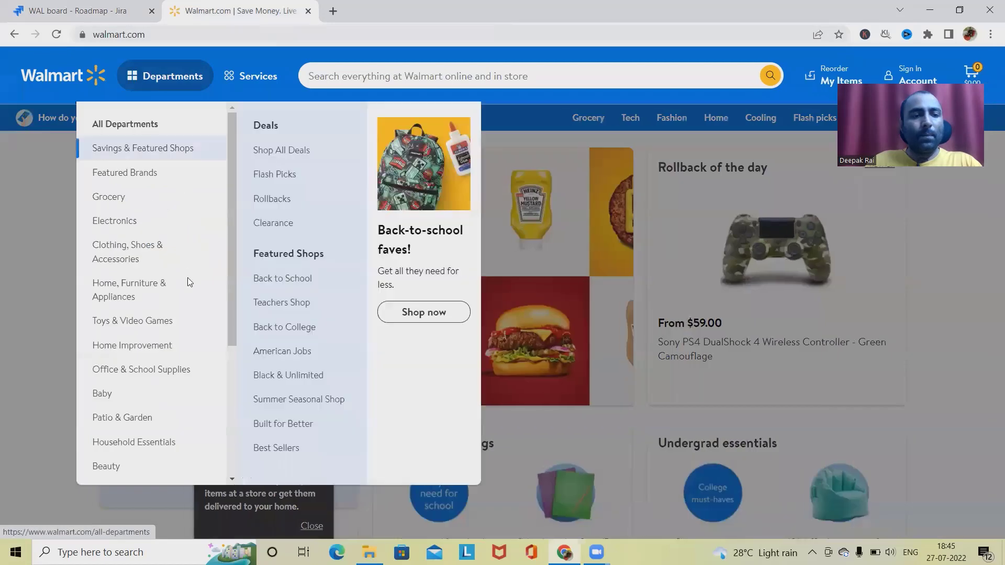
{"action": "mouse_move", "coordinate": [130, 306]}
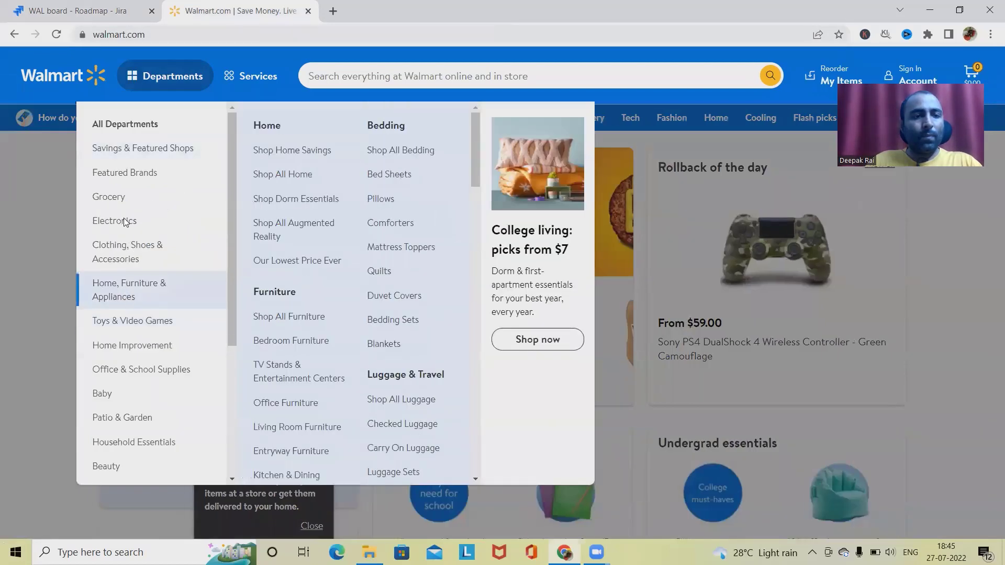
{"action": "mouse_move", "coordinate": [128, 204]}
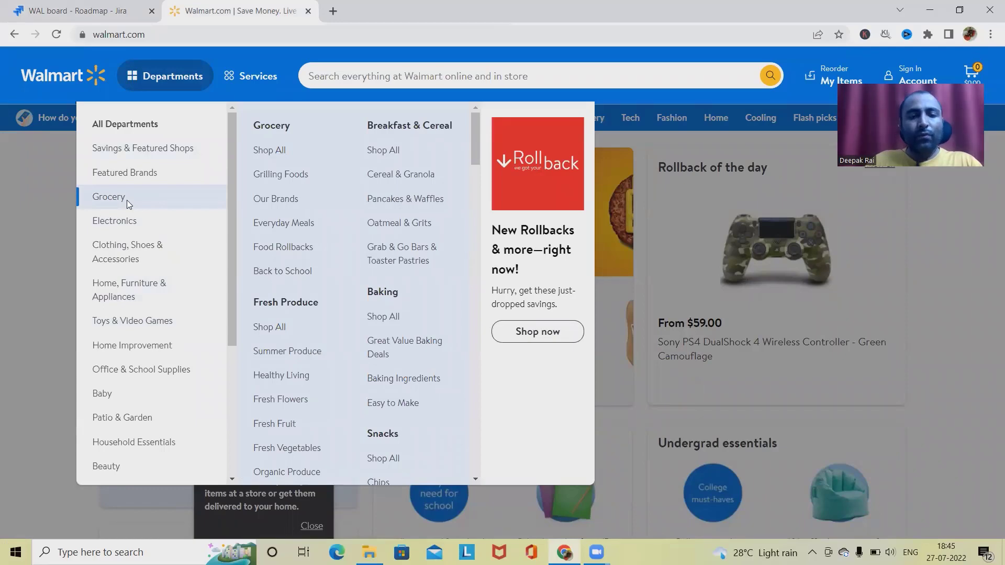
{"action": "left_click", "coordinate": [74, 16]}
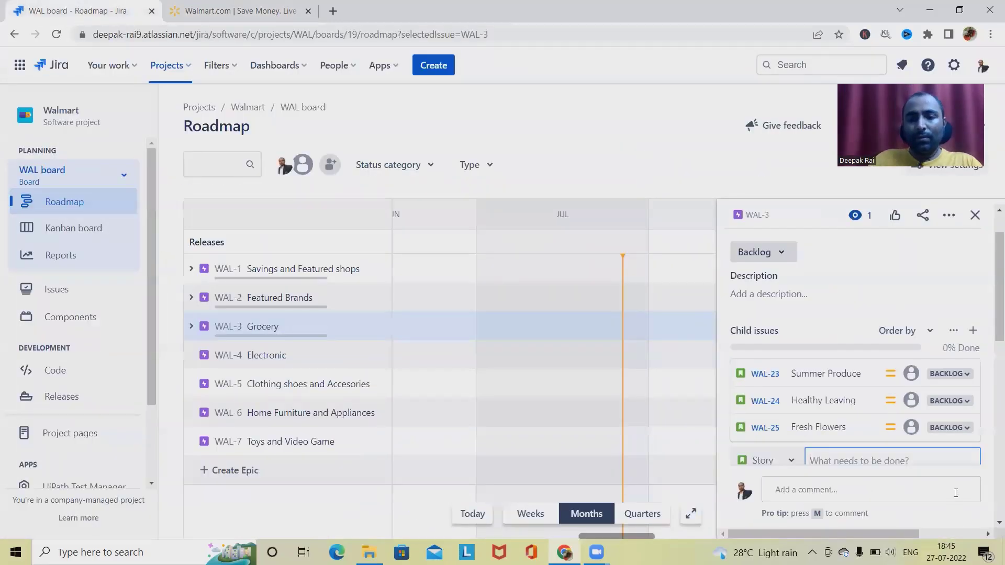
{"action": "type", "text": "Fresh"}
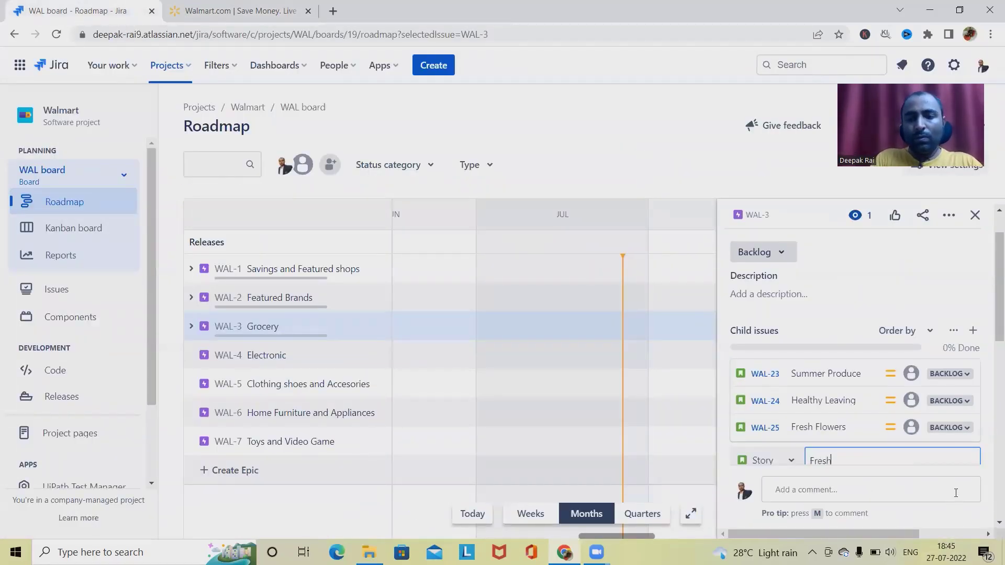
{"action": "type", "text": " Fr"}
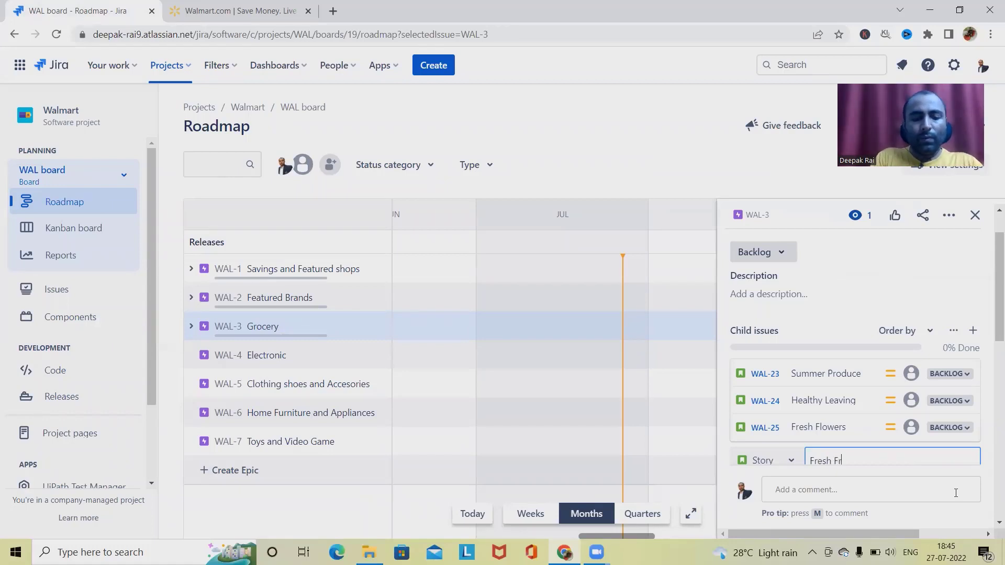
{"action": "type", "text": "uits"}
{"action": "key", "text": "Return"}
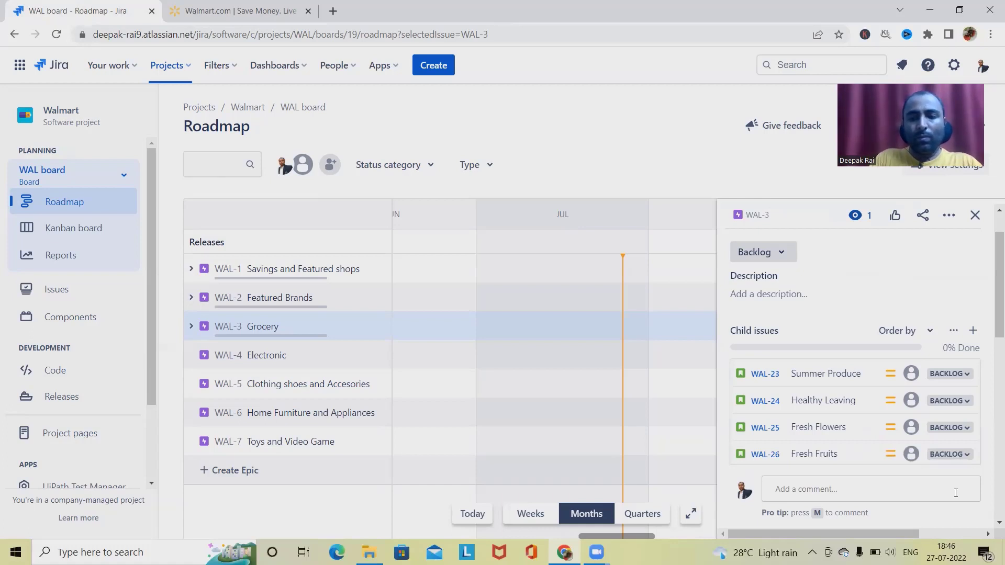
{"action": "scroll", "coordinate": [901, 390], "scroll_direction": "down", "scroll_amount": 5}
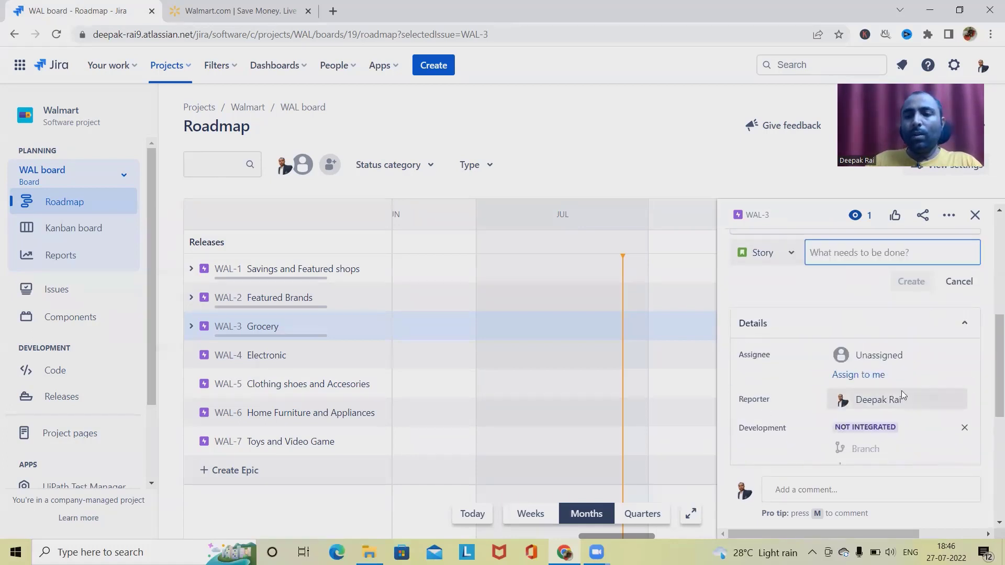
{"action": "scroll", "coordinate": [864, 346], "scroll_direction": "up", "scroll_amount": 1}
{"action": "scroll", "coordinate": [832, 296], "scroll_direction": "up", "scroll_amount": 3}
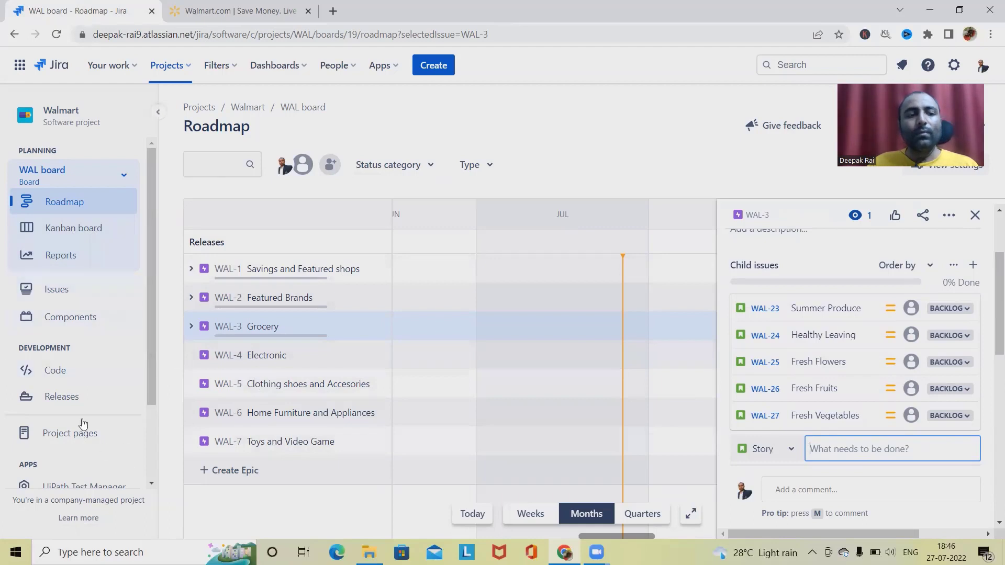
Step: Open the Kanban board of the Walmart project
{"action": "scroll", "coordinate": [79, 348], "scroll_direction": "down", "scroll_amount": 2}
{"action": "scroll", "coordinate": [79, 348], "scroll_direction": "down", "scroll_amount": 1}
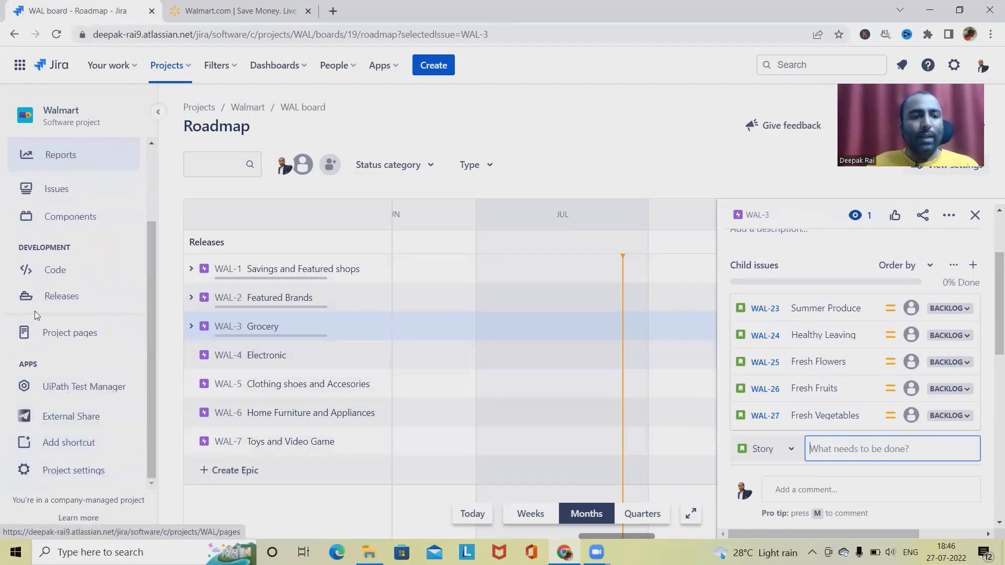
{"action": "scroll", "coordinate": [66, 337], "scroll_direction": "up", "scroll_amount": 1}
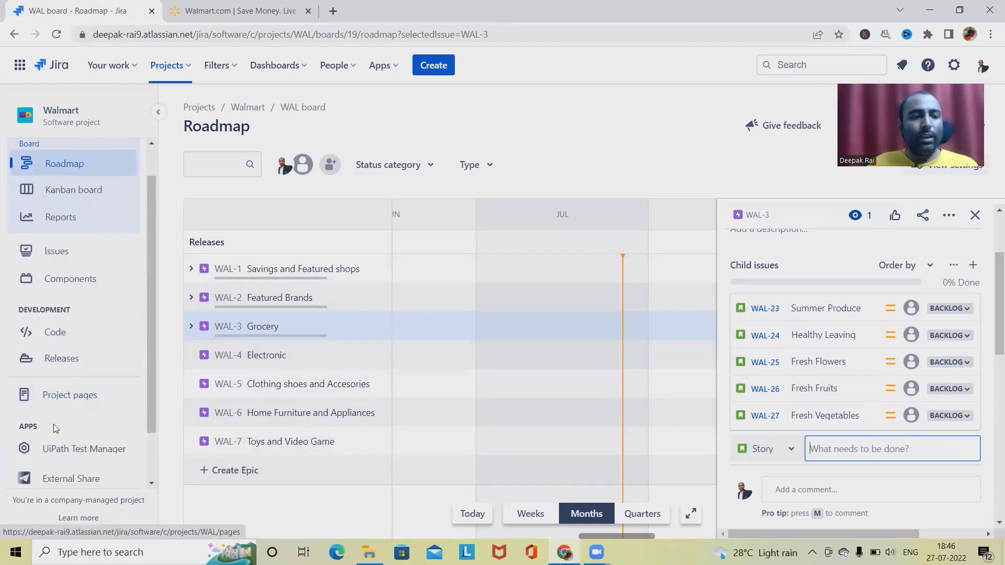
{"action": "scroll", "coordinate": [58, 435], "scroll_direction": "down", "scroll_amount": 1}
{"action": "scroll", "coordinate": [65, 361], "scroll_direction": "up", "scroll_amount": 2}
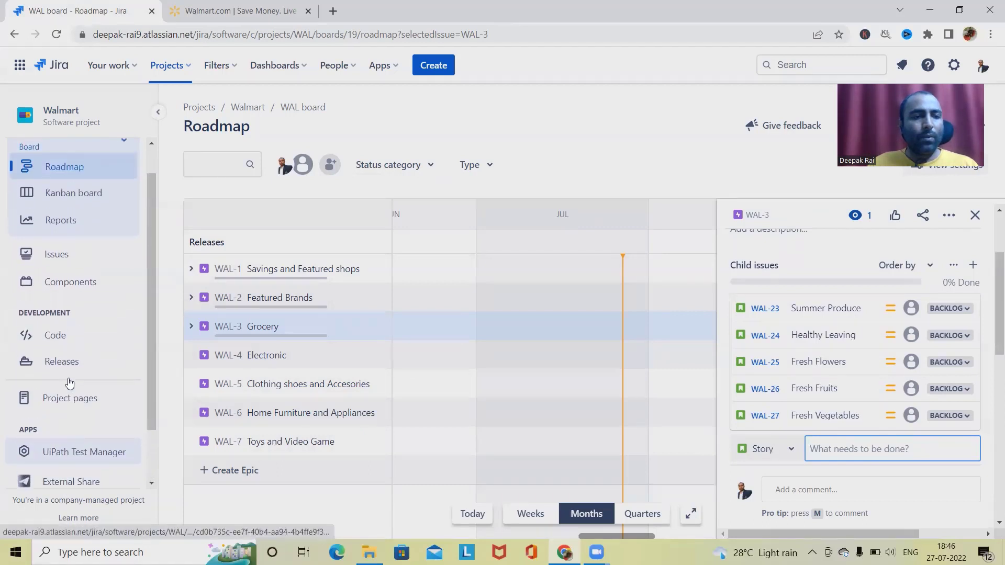
{"action": "scroll", "coordinate": [82, 410], "scroll_direction": "down", "scroll_amount": 2}
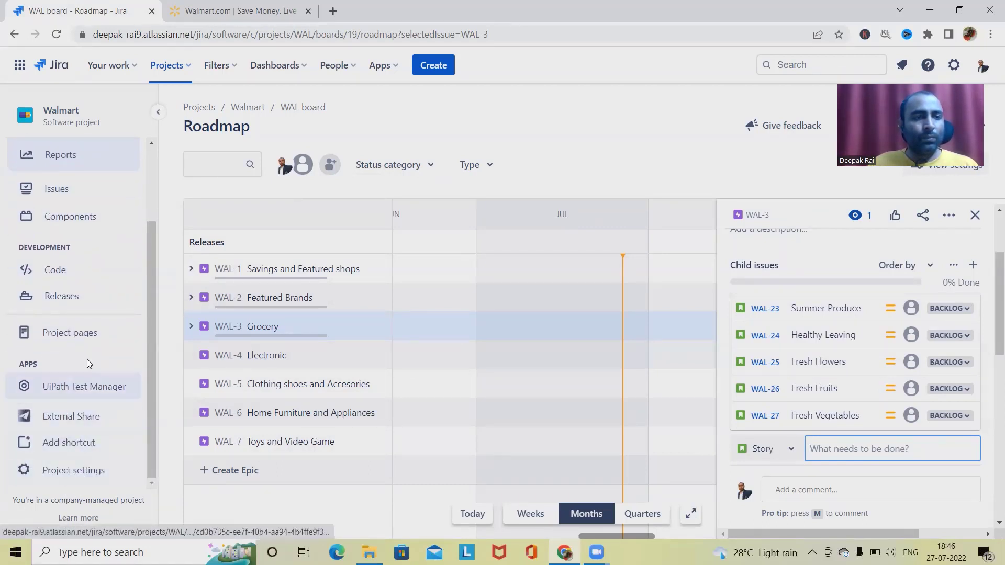
{"action": "scroll", "coordinate": [86, 356], "scroll_direction": "up", "scroll_amount": 2}
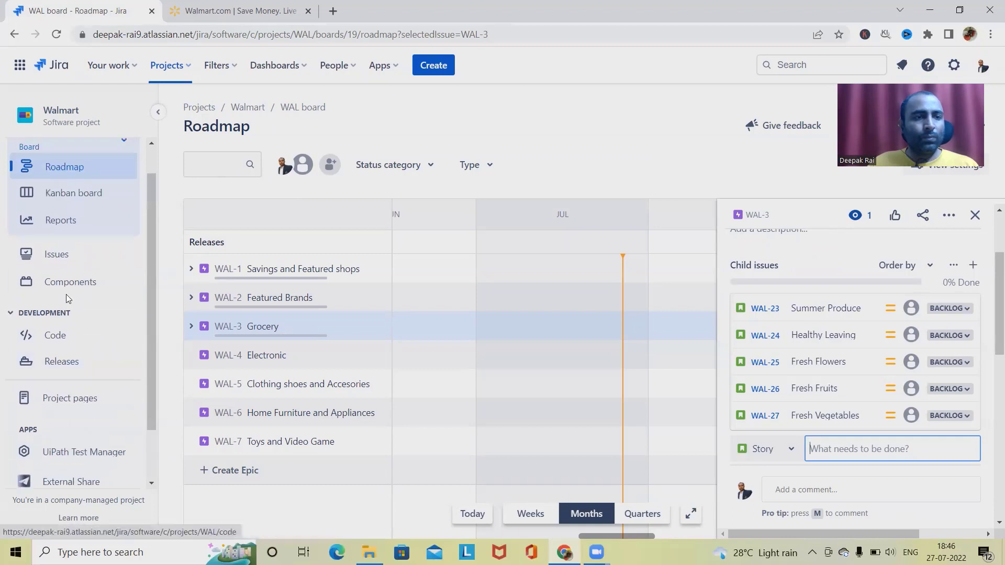
{"action": "left_click", "coordinate": [64, 205]}
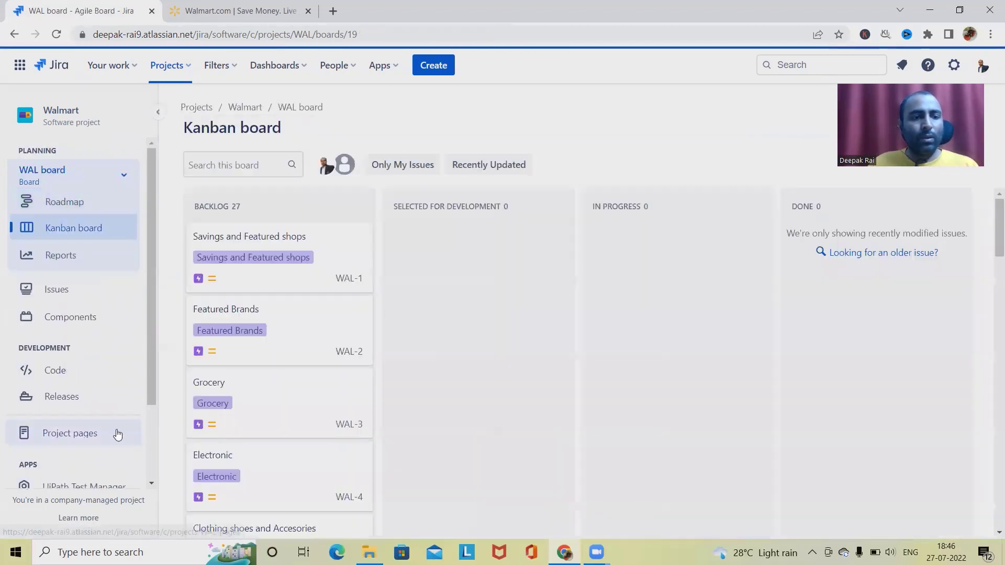
Step: Look at the Features page in the Walmart project's settings and return to the Kanban board
{"action": "scroll", "coordinate": [109, 444], "scroll_direction": "down", "scroll_amount": 2}
{"action": "left_click", "coordinate": [74, 474]}
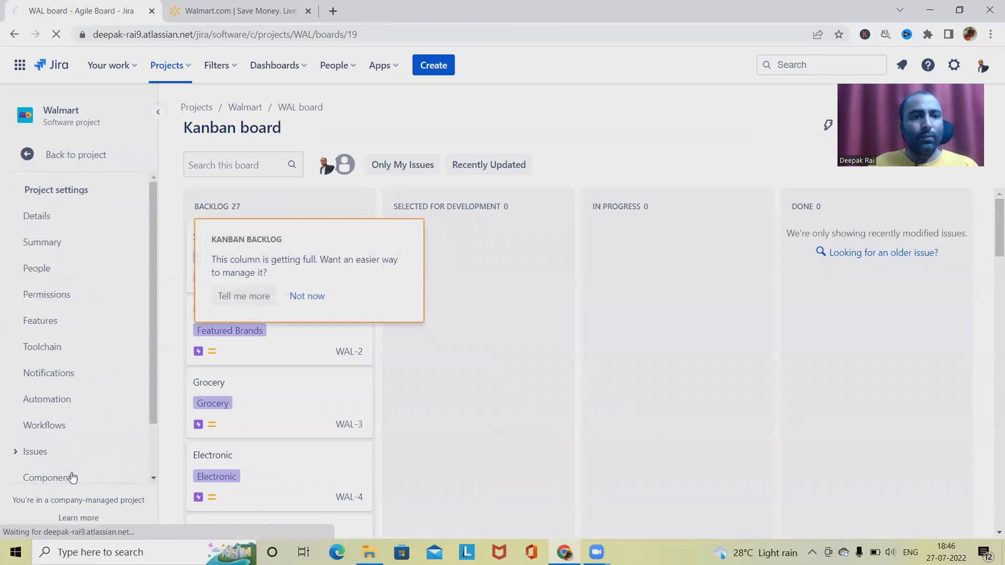
{"action": "left_click", "coordinate": [64, 324]}
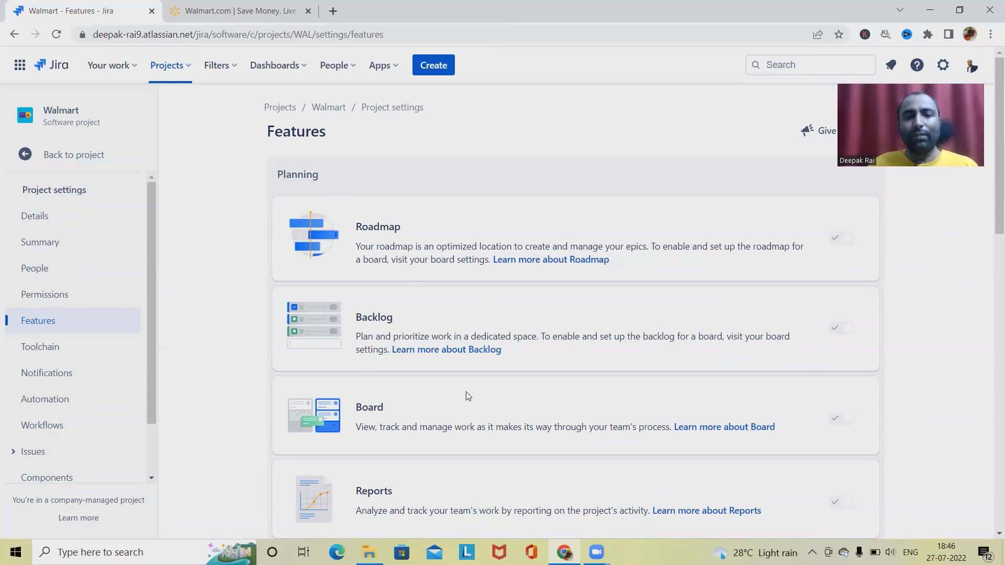
{"action": "left_click", "coordinate": [45, 155]}
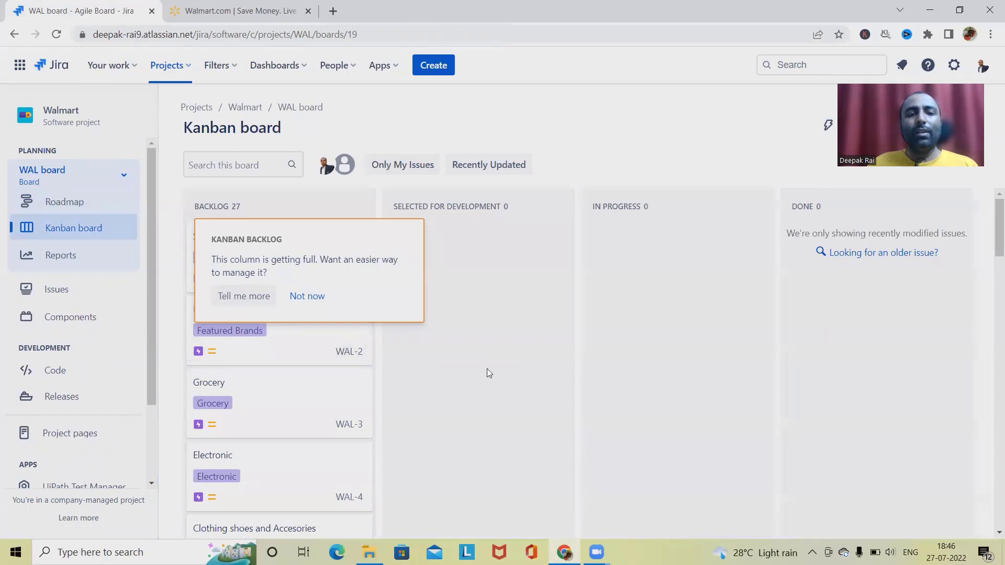
Step: Dismiss the Kanban backlog suggestion and look through the issues in the Backlog column
{"action": "left_click", "coordinate": [293, 295]}
{"action": "scroll", "coordinate": [418, 411], "scroll_direction": "down", "scroll_amount": 20}
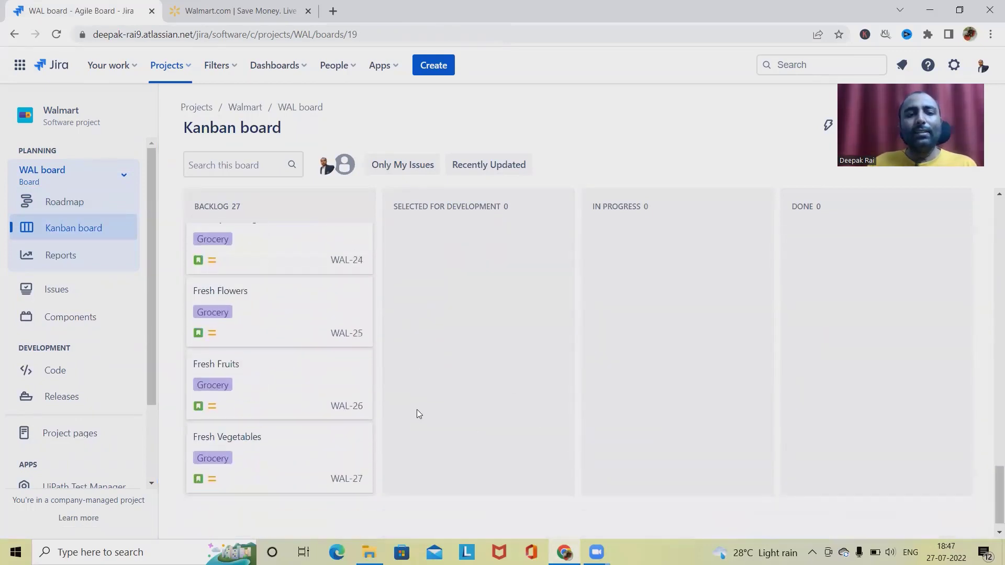
{"action": "scroll", "coordinate": [417, 411], "scroll_direction": "up", "scroll_amount": 20}
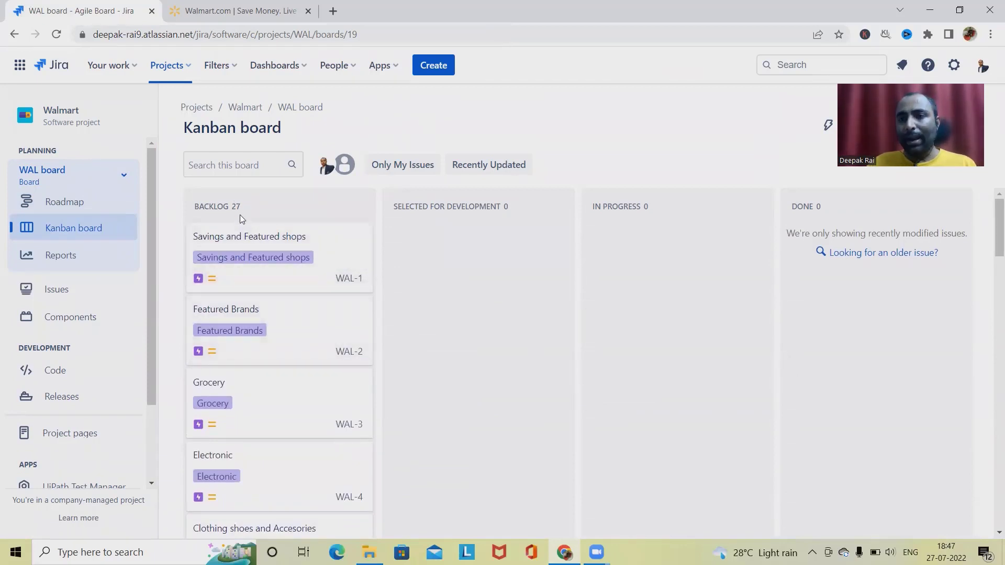
Step: Move the Savings and Featured shops epic to Selected for Development and review its child issues
{"action": "left_click_drag", "start_coordinate": [243, 236], "coordinate": [444, 243]}
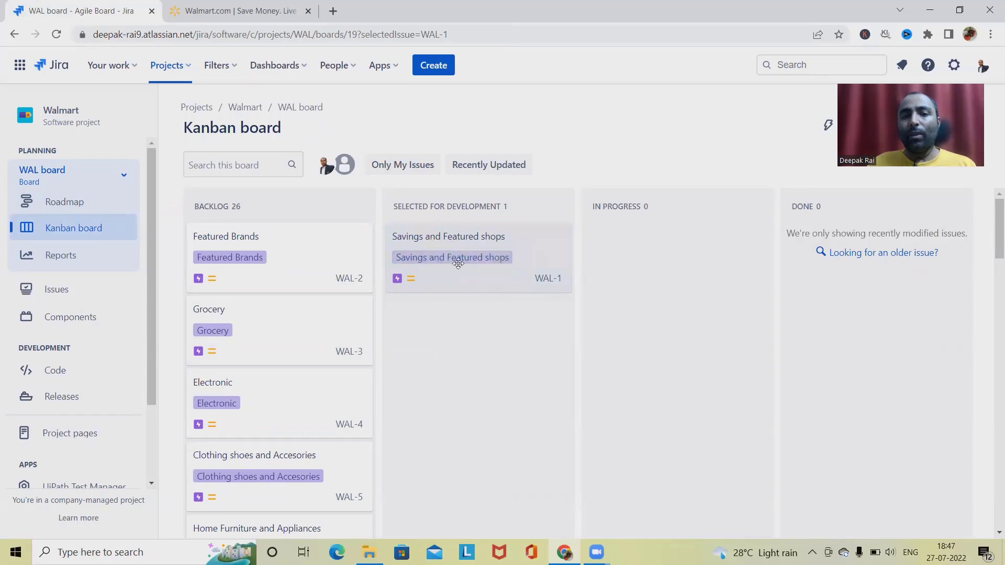
{"action": "left_click", "coordinate": [408, 280]}
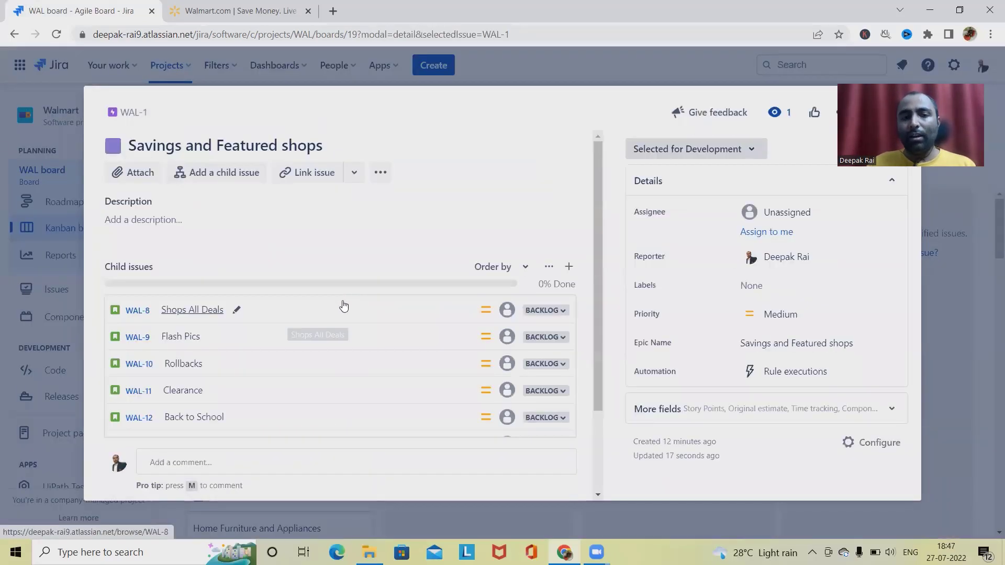
{"action": "scroll", "coordinate": [344, 307], "scroll_direction": "down", "scroll_amount": 2}
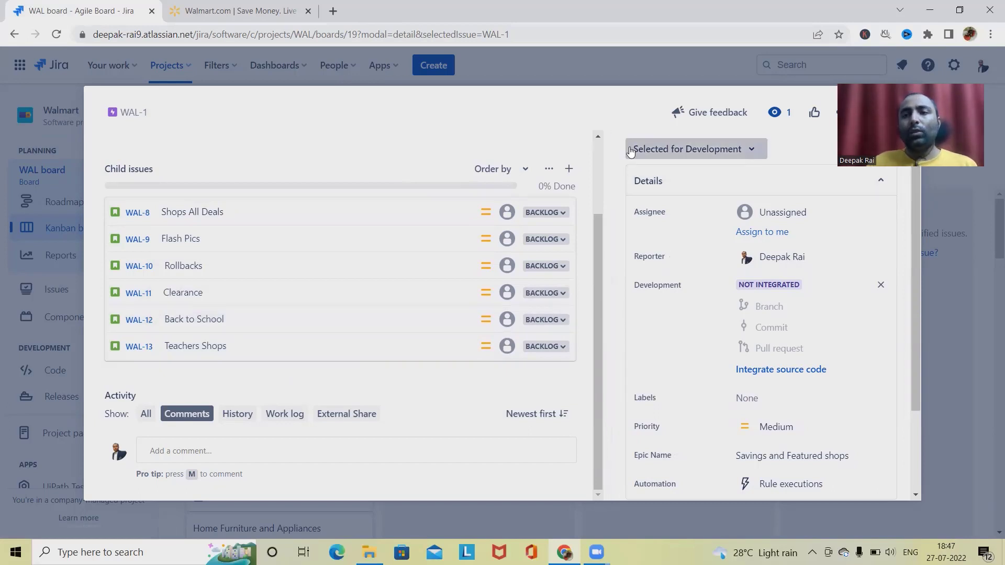
{"action": "scroll", "coordinate": [233, 254], "scroll_direction": "up", "scroll_amount": 1}
{"action": "scroll", "coordinate": [233, 253], "scroll_direction": "up", "scroll_amount": 2}
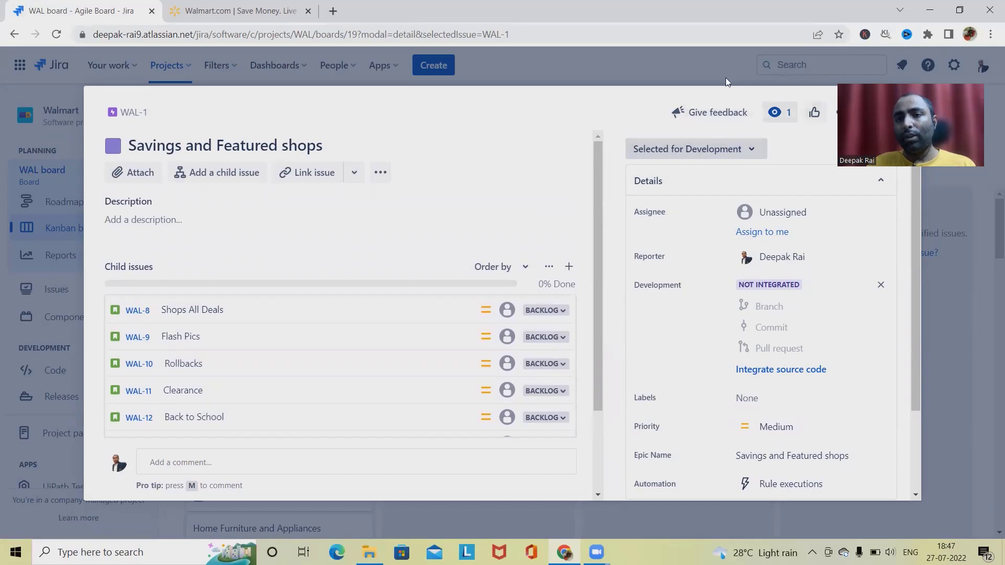
{"action": "left_click", "coordinate": [564, 67]}
Step: Move the Savings and Featured shops epic back to the Backlog column
{"action": "scroll", "coordinate": [424, 405], "scroll_direction": "down", "scroll_amount": 5}
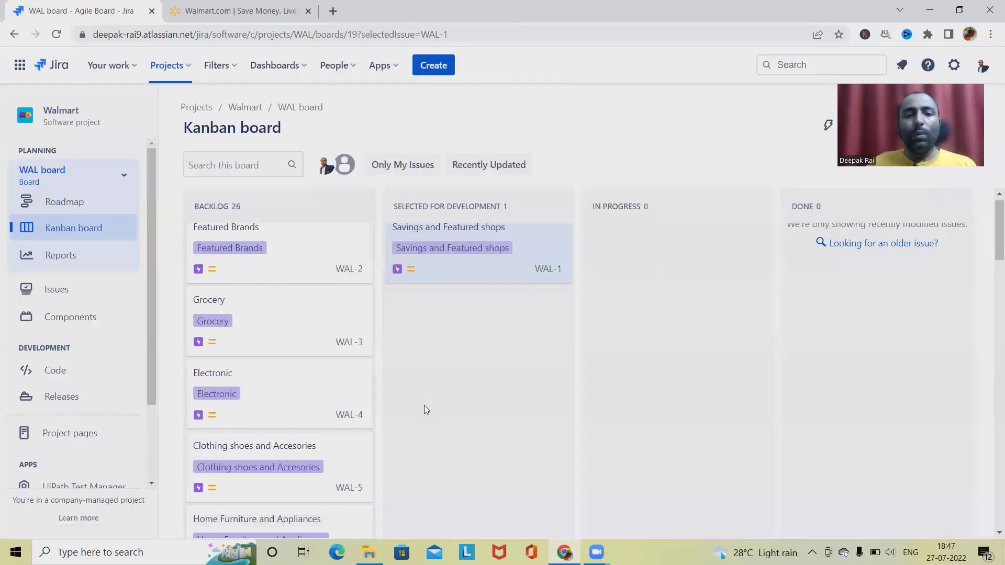
{"action": "scroll", "coordinate": [426, 408], "scroll_direction": "up", "scroll_amount": 5}
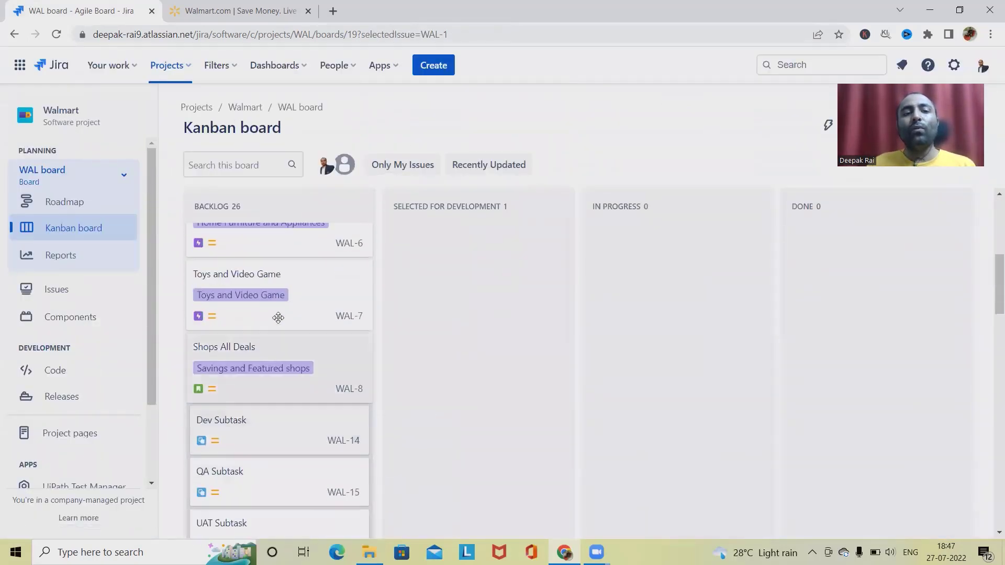
{"action": "scroll", "coordinate": [466, 272], "scroll_direction": "up", "scroll_amount": 5}
{"action": "left_click_drag", "start_coordinate": [476, 290], "coordinate": [278, 251]}
Step: Move the Flash Pics and Rollbacks stories from Backlog to Selected for Development
{"action": "scroll", "coordinate": [385, 373], "scroll_direction": "down", "scroll_amount": 10}
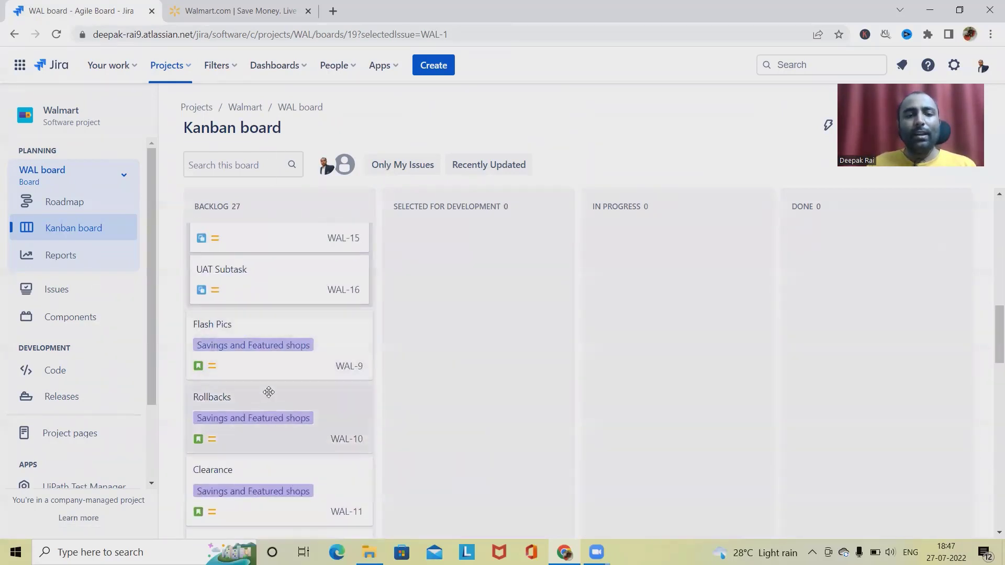
{"action": "left_click_drag", "start_coordinate": [261, 322], "coordinate": [445, 281]}
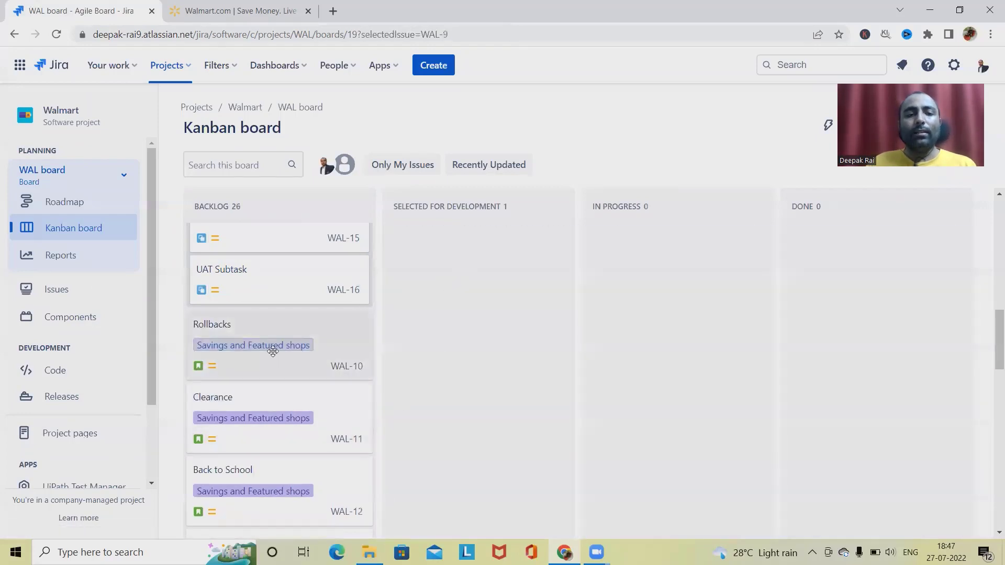
{"action": "left_click_drag", "start_coordinate": [345, 343], "coordinate": [473, 251]}
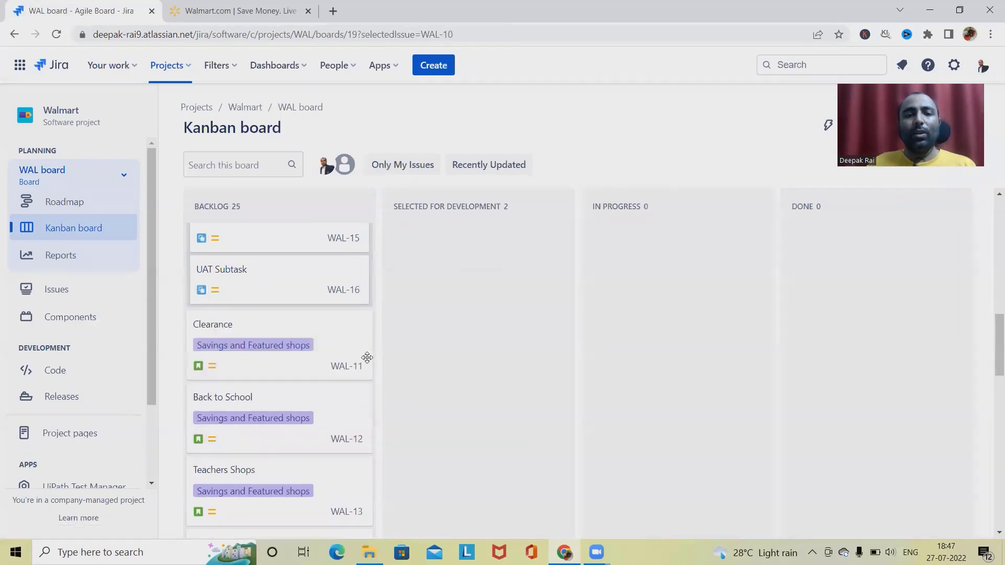
{"action": "scroll", "coordinate": [378, 345], "scroll_direction": "up", "scroll_amount": 5}
{"action": "scroll", "coordinate": [378, 345], "scroll_direction": "up", "scroll_amount": 8}
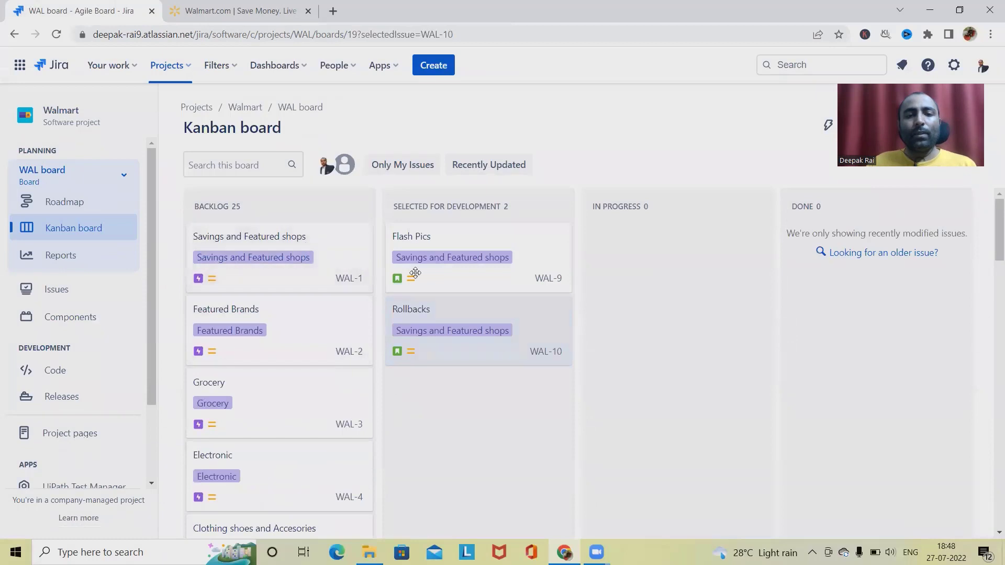
Step: Try to move the Clearance story from Backlog to Selected for Development
{"action": "scroll", "coordinate": [460, 440], "scroll_direction": "down", "scroll_amount": 14}
{"action": "scroll", "coordinate": [305, 438], "scroll_direction": "up", "scroll_amount": 4}
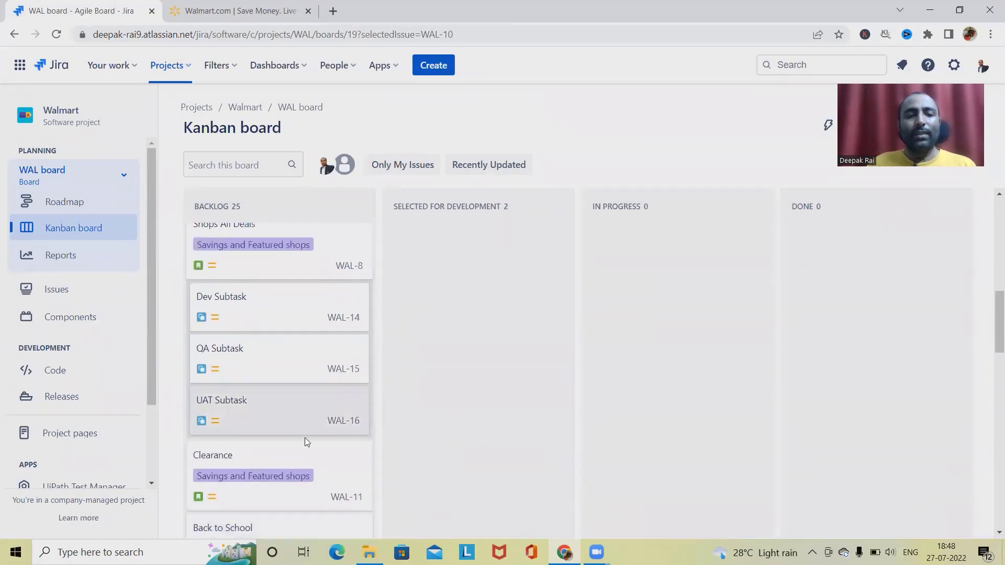
{"action": "scroll", "coordinate": [266, 364], "scroll_direction": "down", "scroll_amount": 4}
{"action": "scroll", "coordinate": [266, 365], "scroll_direction": "up", "scroll_amount": 1}
{"action": "left_click_drag", "start_coordinate": [265, 319], "coordinate": [411, 407]}
{"action": "scroll", "coordinate": [297, 378], "scroll_direction": "down", "scroll_amount": 4}
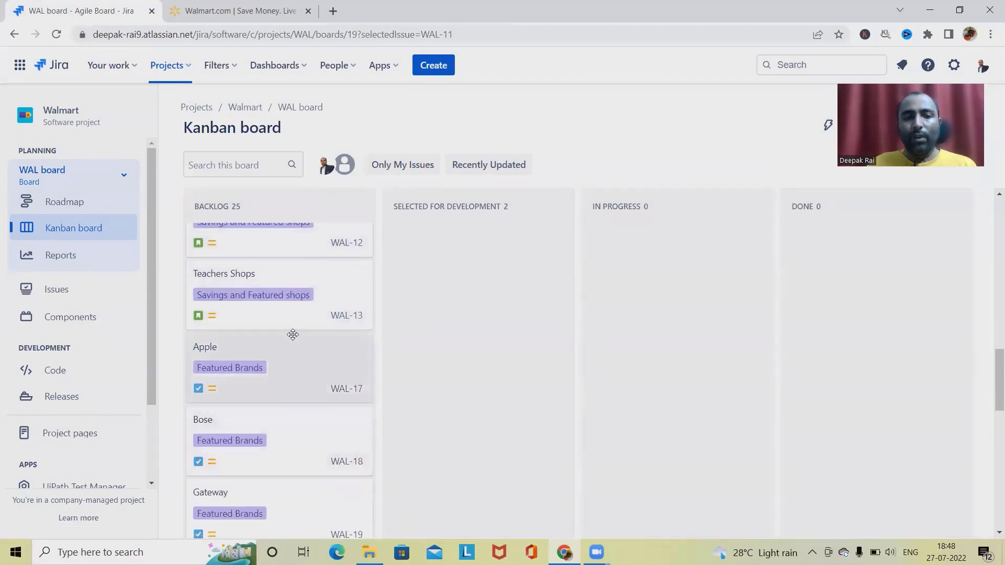
{"action": "scroll", "coordinate": [291, 346], "scroll_direction": "up", "scroll_amount": 3}
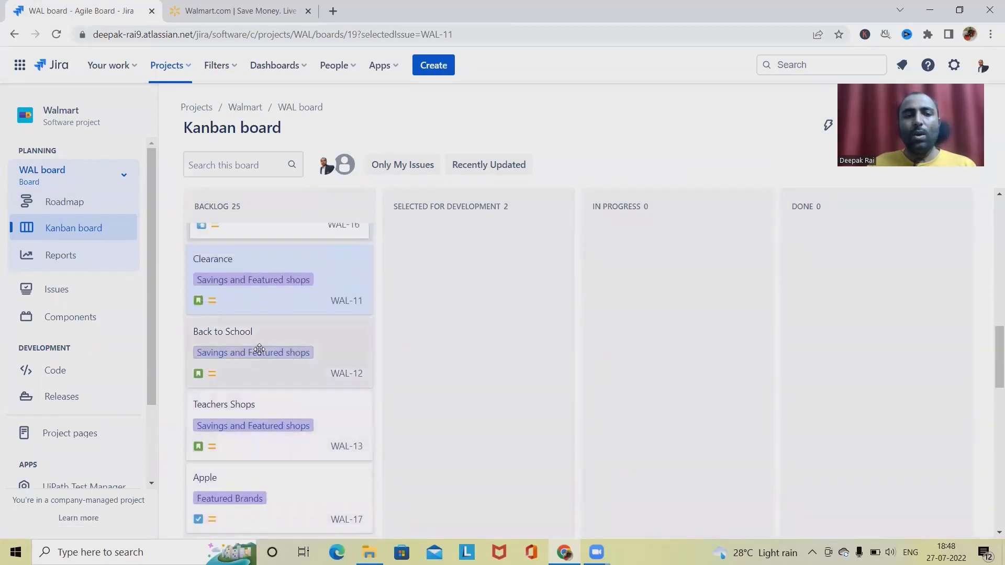
{"action": "scroll", "coordinate": [301, 322], "scroll_direction": "up", "scroll_amount": 1}
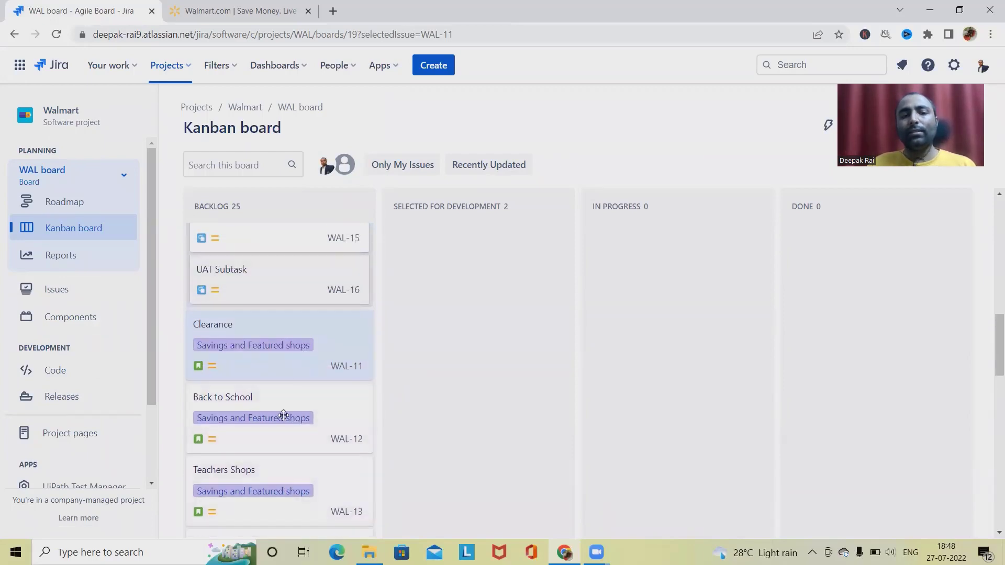
{"action": "scroll", "coordinate": [285, 409], "scroll_direction": "down", "scroll_amount": 3}
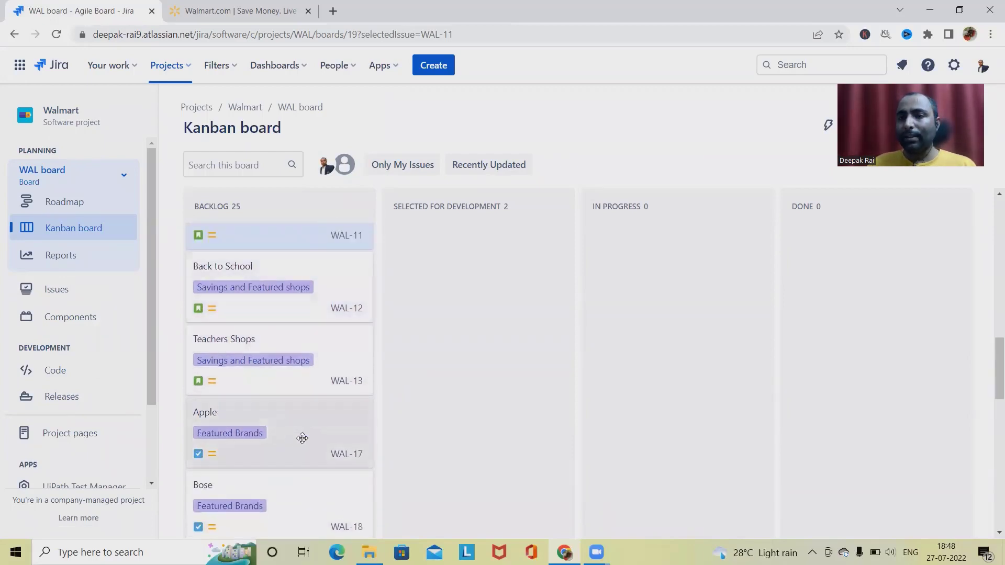
Step: Move the Apple, Bose and Gateway tasks and the Summer Produce and Healthy Leaving stories from Backlog to Selected for Development
{"action": "left_click_drag", "start_coordinate": [285, 416], "coordinate": [508, 304]}
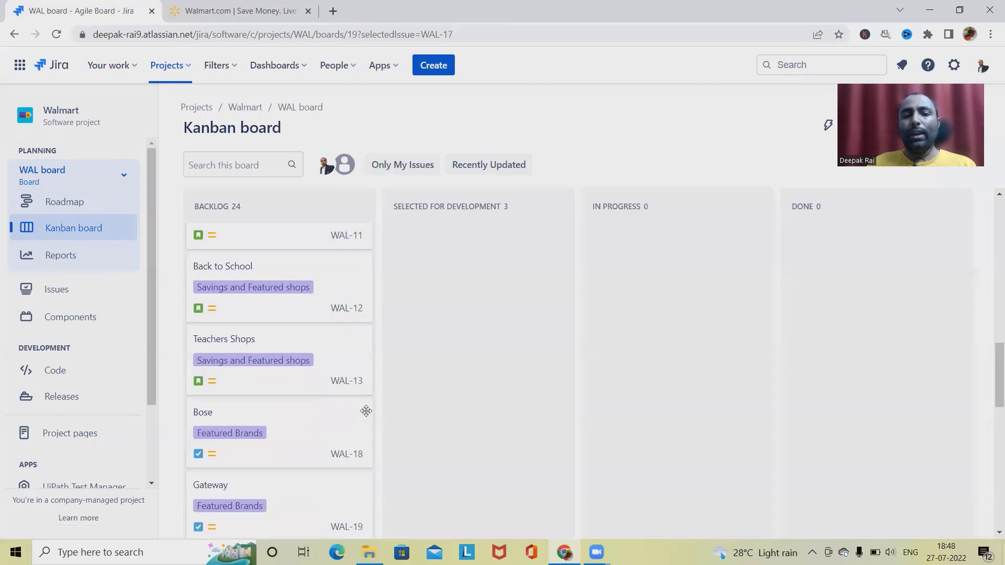
{"action": "left_click_drag", "start_coordinate": [283, 429], "coordinate": [521, 352]}
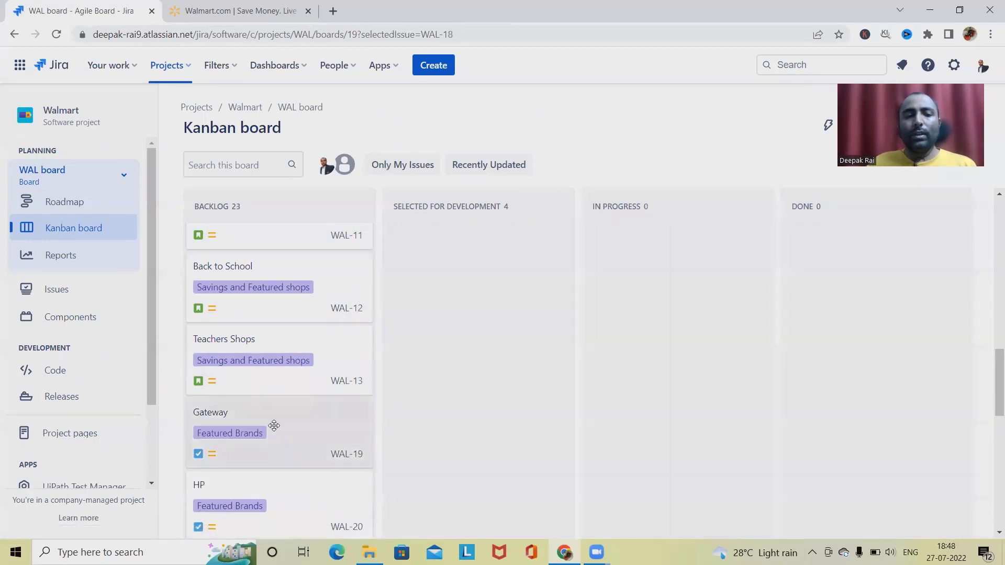
{"action": "left_click_drag", "start_coordinate": [272, 424], "coordinate": [521, 351]}
{"action": "scroll", "coordinate": [366, 442], "scroll_direction": "down", "scroll_amount": 5}
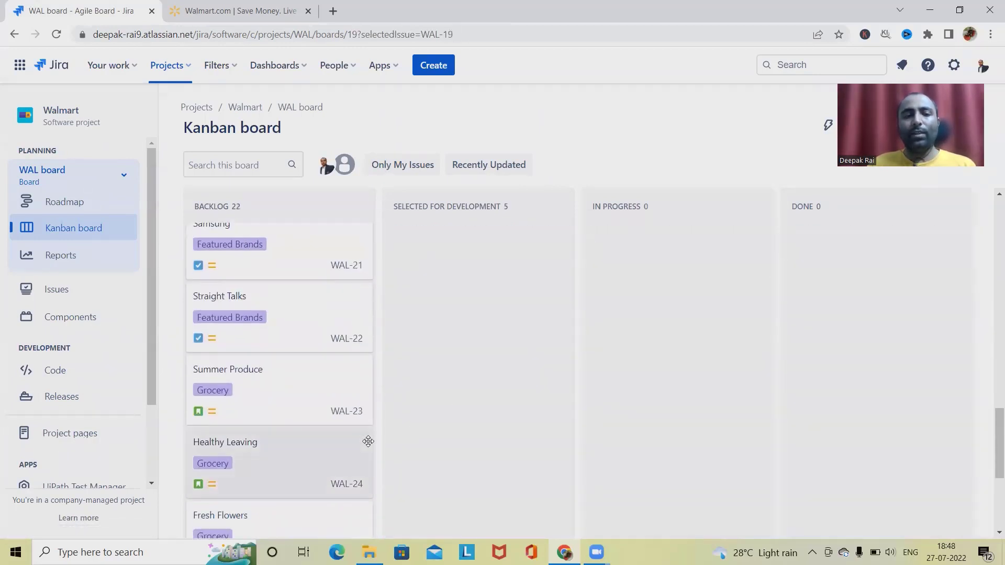
{"action": "left_click_drag", "start_coordinate": [273, 300], "coordinate": [579, 272]}
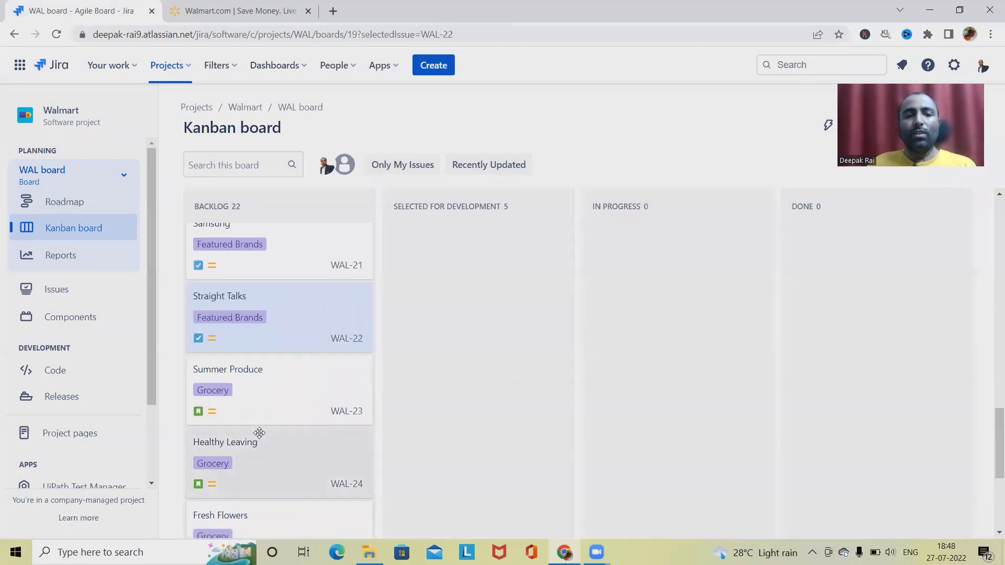
{"action": "left_click_drag", "start_coordinate": [280, 401], "coordinate": [536, 344]}
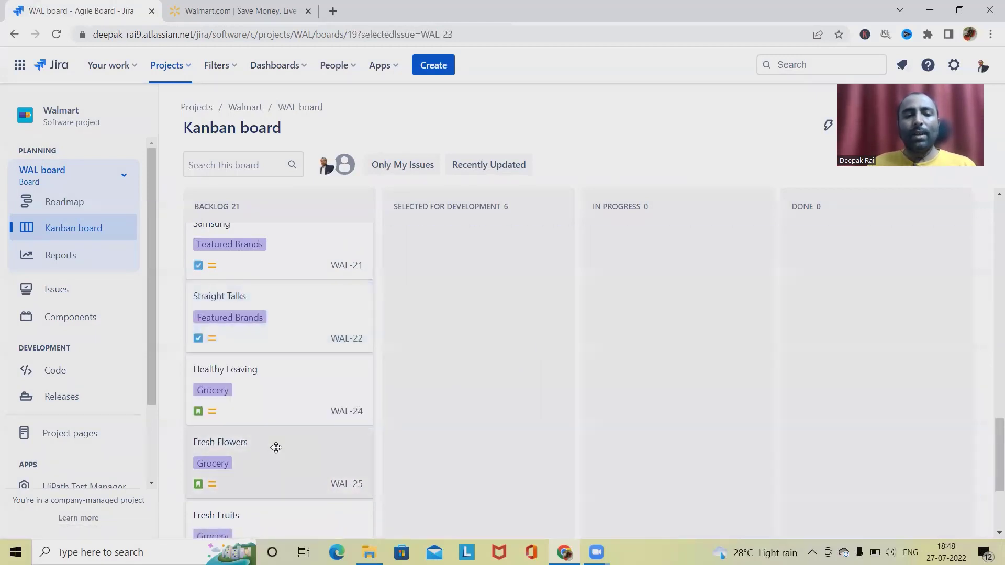
{"action": "mouse_move", "coordinate": [292, 396]}
{"action": "left_mouse_down"}
{"action": "mouse_move", "coordinate": [511, 262]}
{"action": "mouse_move", "coordinate": [498, 361]}
{"action": "left_mouse_up"}
Step: Move the Flash Pics story from Selected for Development to In Progress and check its epic's progress on the roadmap
{"action": "scroll", "coordinate": [502, 356], "scroll_direction": "up", "scroll_amount": 15}
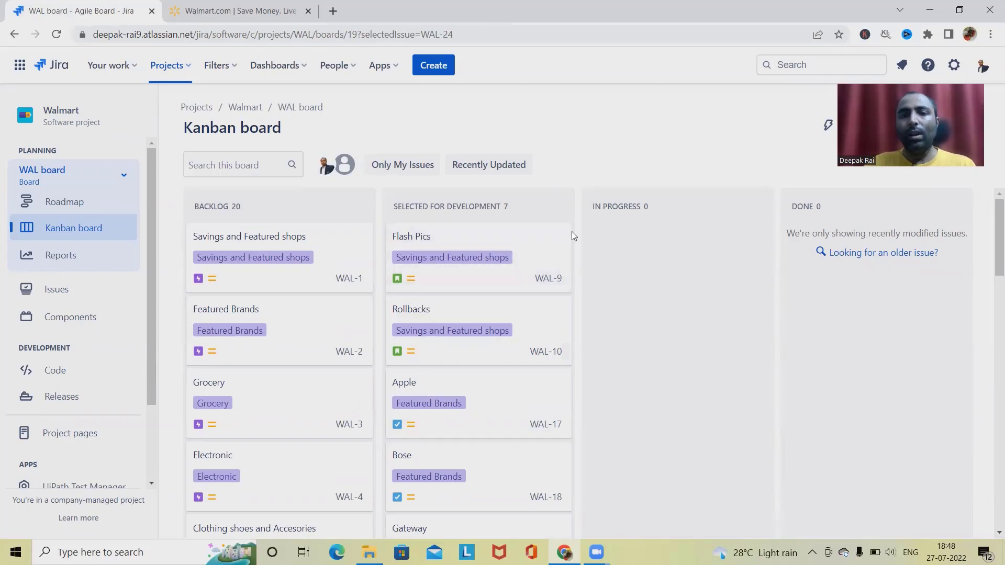
{"action": "left_click_drag", "start_coordinate": [466, 234], "coordinate": [628, 298]}
{"action": "left_click_drag", "start_coordinate": [412, 240], "coordinate": [554, 284]}
{"action": "left_click_drag", "start_coordinate": [451, 242], "coordinate": [646, 240]}
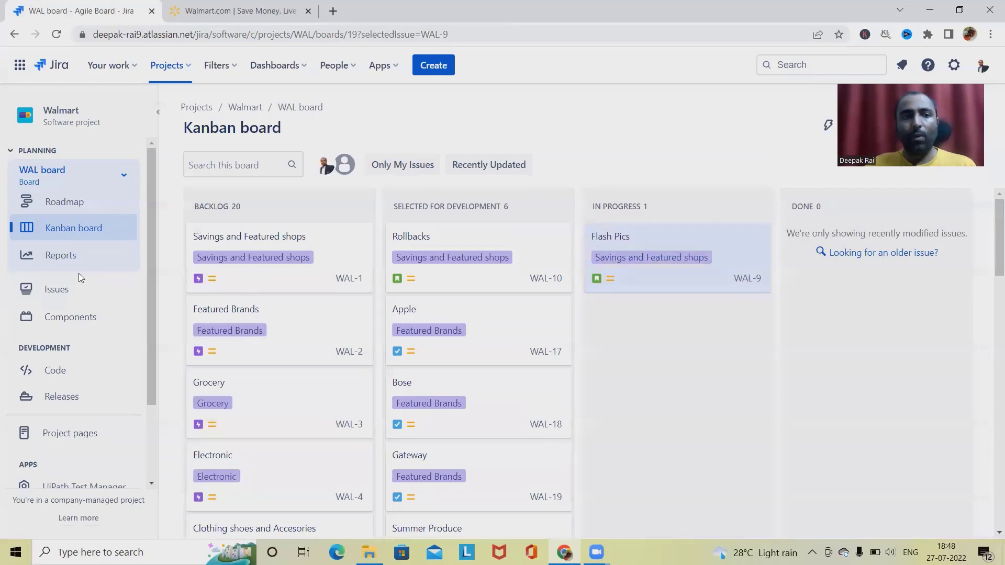
{"action": "left_click", "coordinate": [66, 204]}
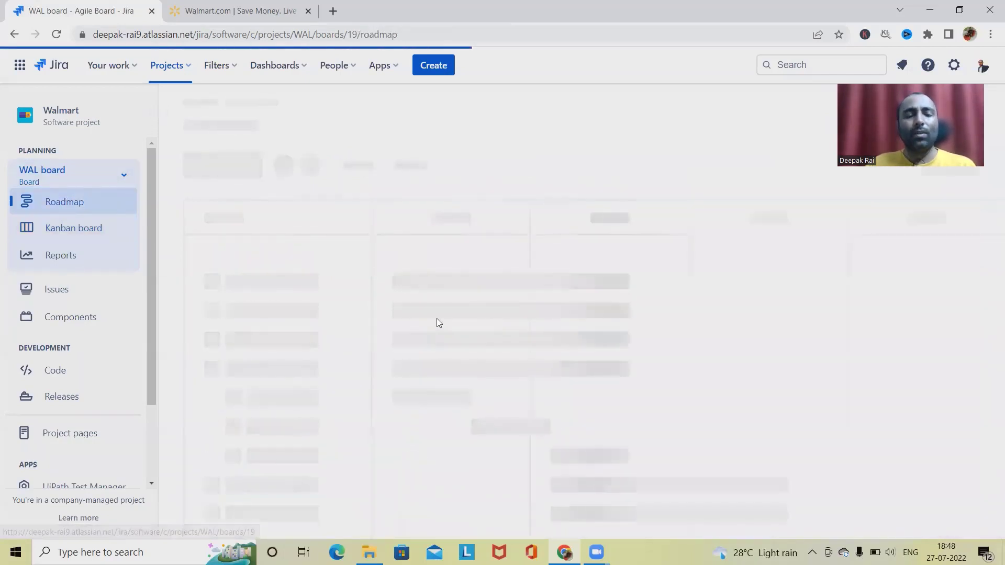
{"action": "mouse_move", "coordinate": [226, 283]}
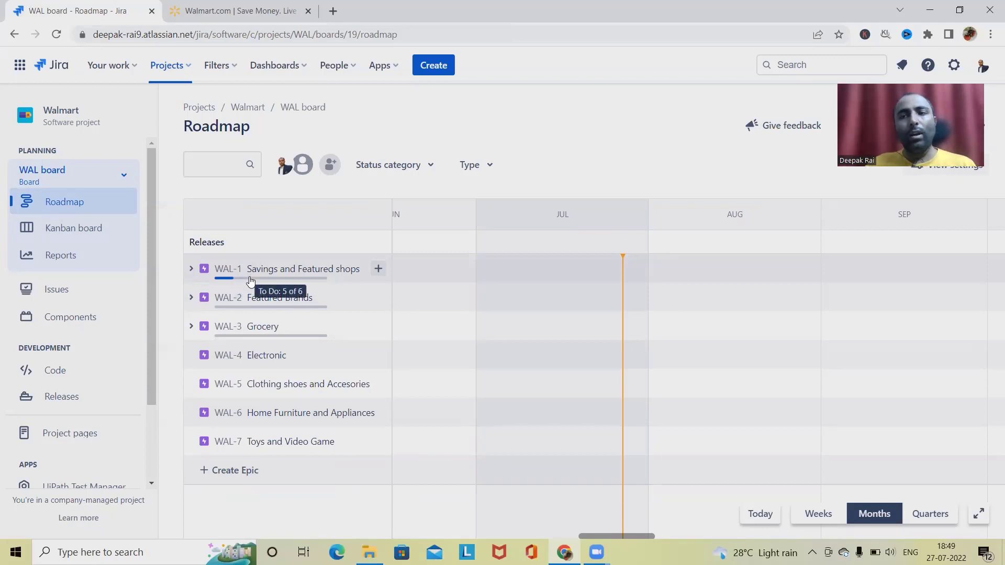
Step: Move the Flash Pics story from In Progress to Done on the Kanban board and recheck its epic on the roadmap
{"action": "left_click", "coordinate": [64, 234]}
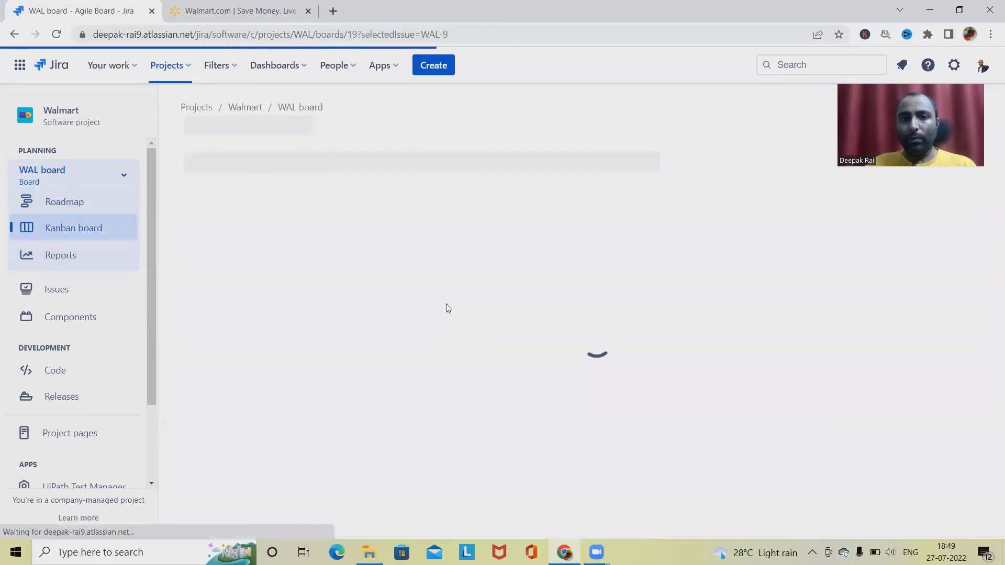
{"action": "left_click_drag", "start_coordinate": [686, 236], "coordinate": [892, 232]}
{"action": "left_click_drag", "start_coordinate": [599, 231], "coordinate": [825, 236]}
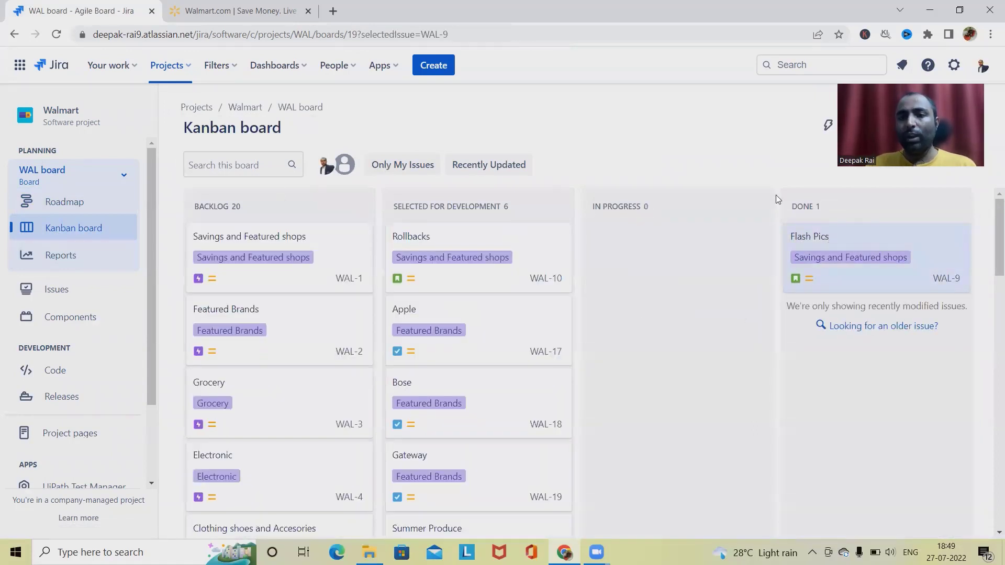
{"action": "left_click", "coordinate": [91, 211]}
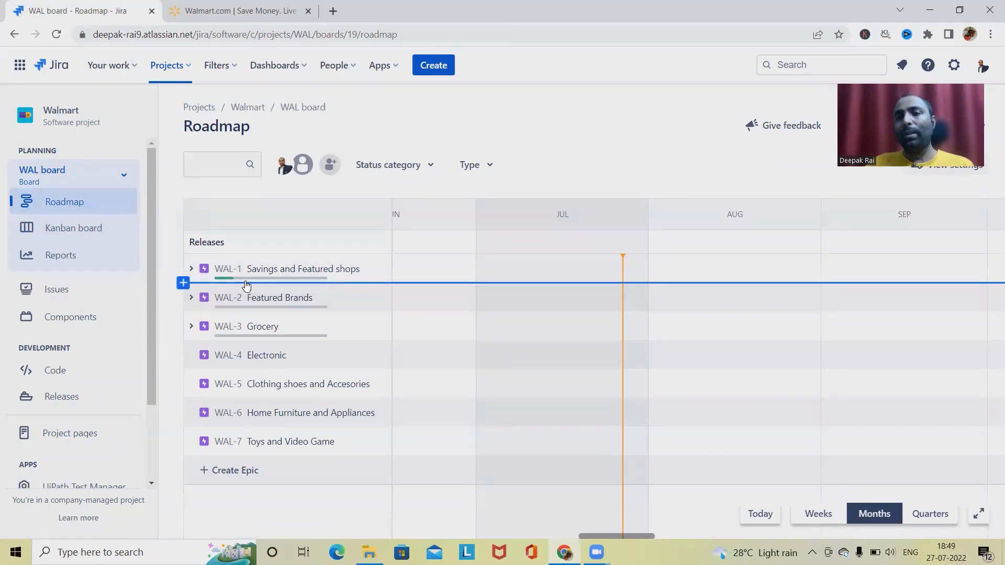
Step: Open the Rollbacks story from the Kanban board and expand its additional fields to review them
{"action": "left_click", "coordinate": [68, 230]}
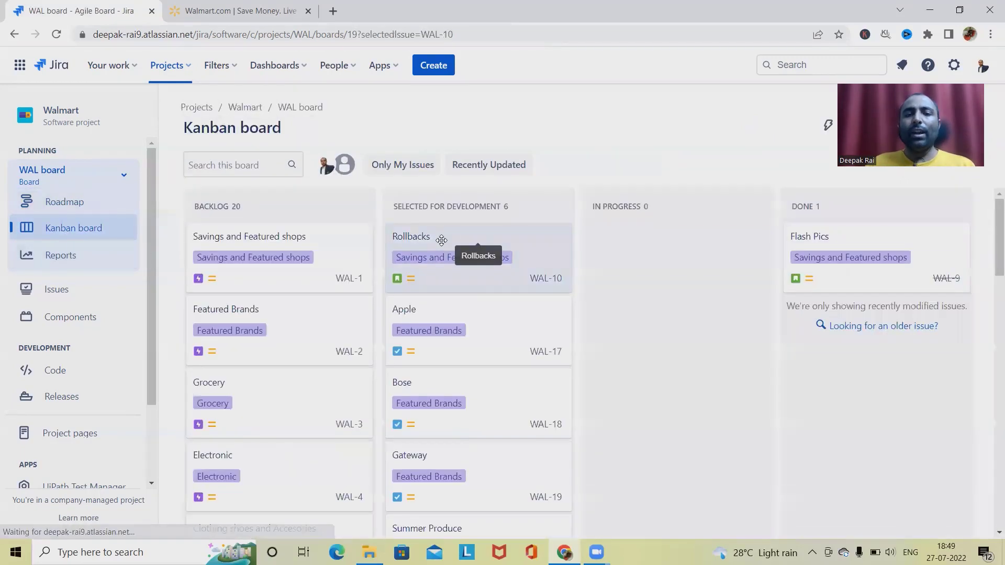
{"action": "left_click", "coordinate": [441, 240]}
{"action": "scroll", "coordinate": [832, 356], "scroll_direction": "down", "scroll_amount": 3}
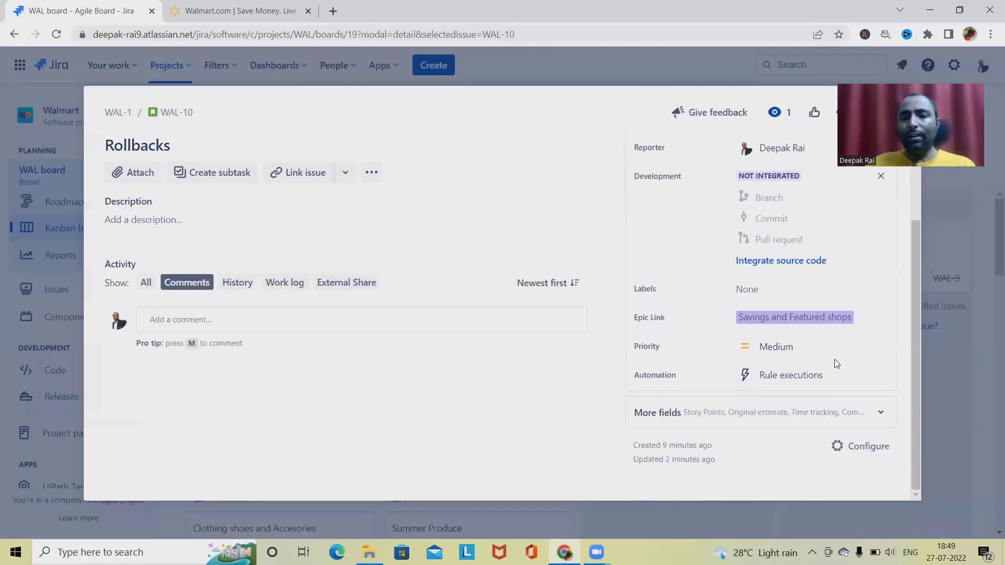
{"action": "left_click_drag", "start_coordinate": [852, 413], "coordinate": [873, 415]}
{"action": "left_click", "coordinate": [872, 415]}
{"action": "scroll", "coordinate": [790, 377], "scroll_direction": "down", "scroll_amount": 3}
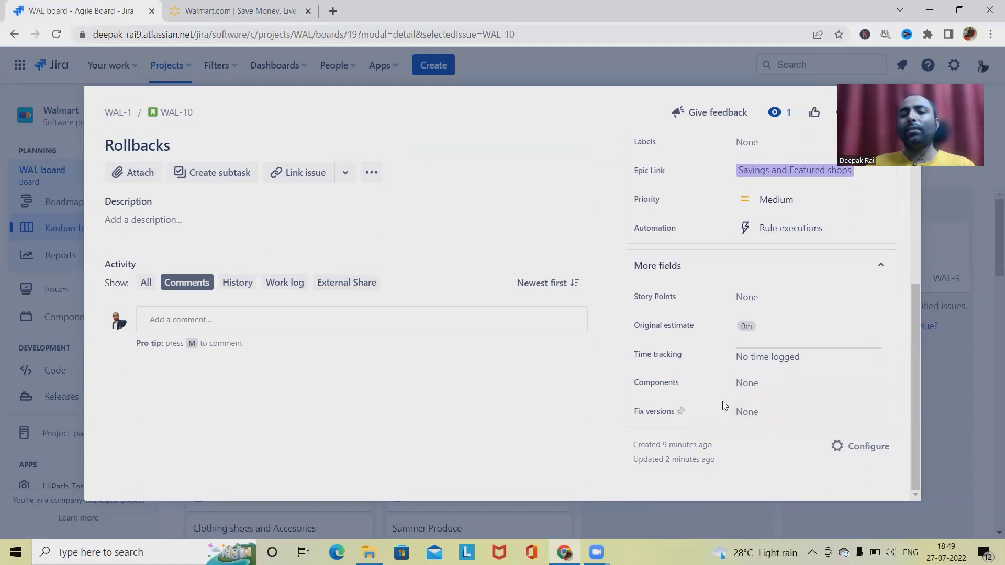
Step: Open the Rollbacks story's Story Points field for editing and leave it without entering a value
{"action": "scroll", "coordinate": [722, 400], "scroll_direction": "up", "scroll_amount": 1}
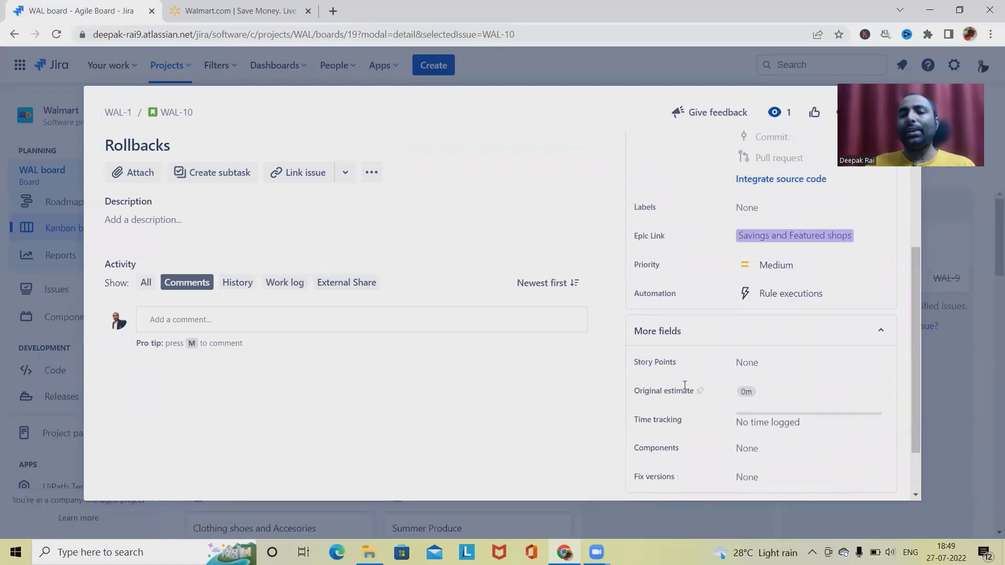
{"action": "left_click", "coordinate": [761, 361]}
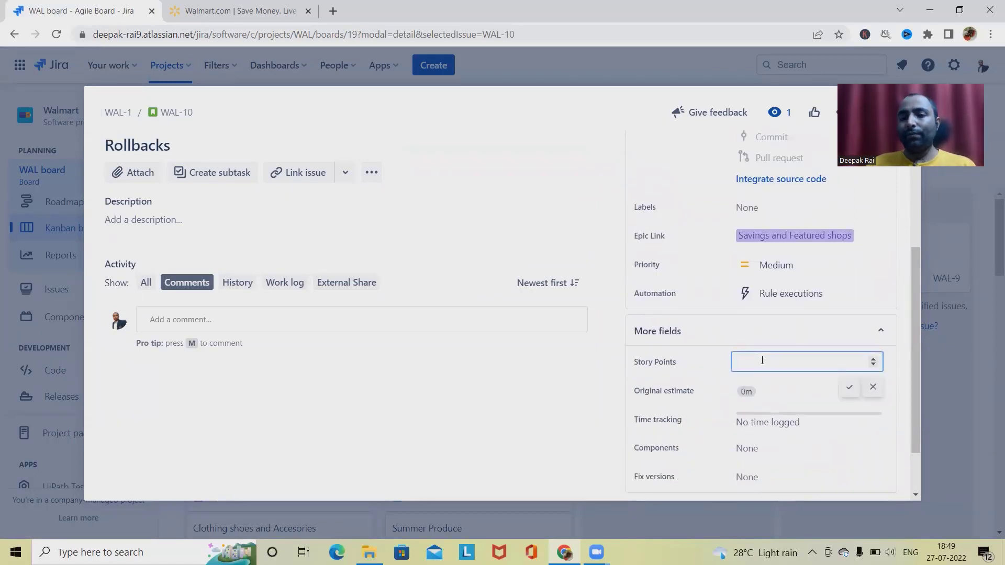
{"action": "scroll", "coordinate": [754, 343], "scroll_direction": "up", "scroll_amount": 2}
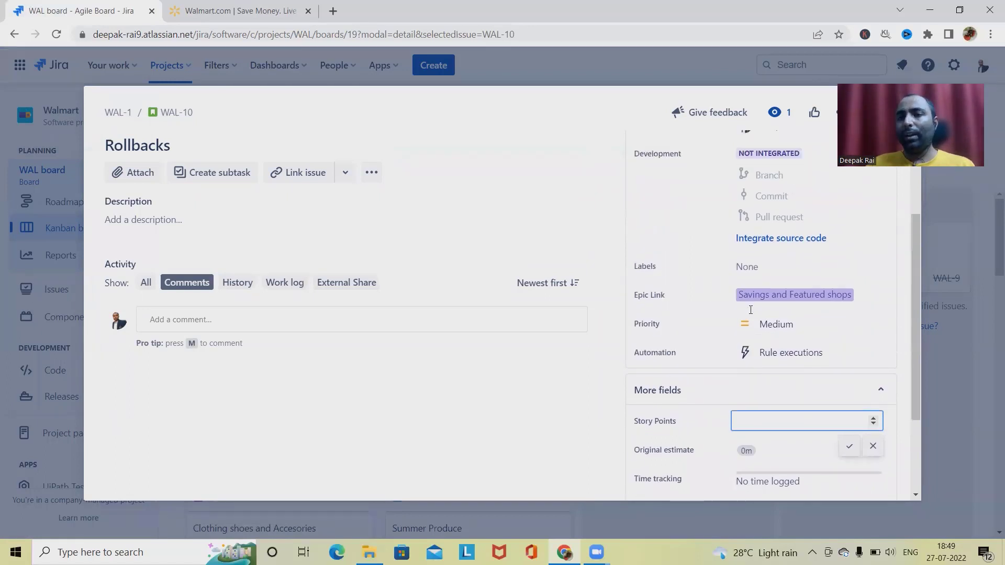
{"action": "scroll", "coordinate": [761, 331], "scroll_direction": "down", "scroll_amount": 2}
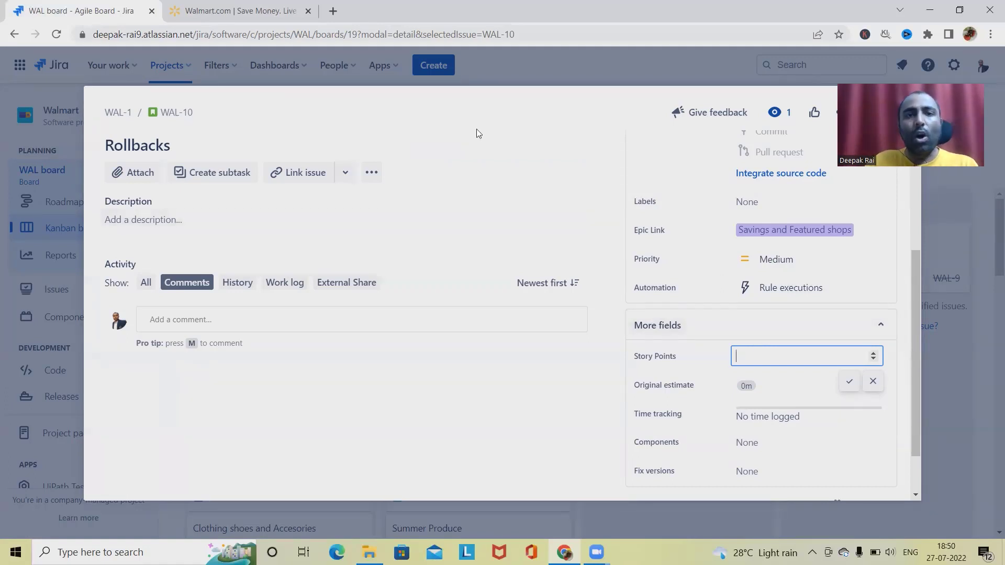
{"action": "left_click", "coordinate": [440, 96]}
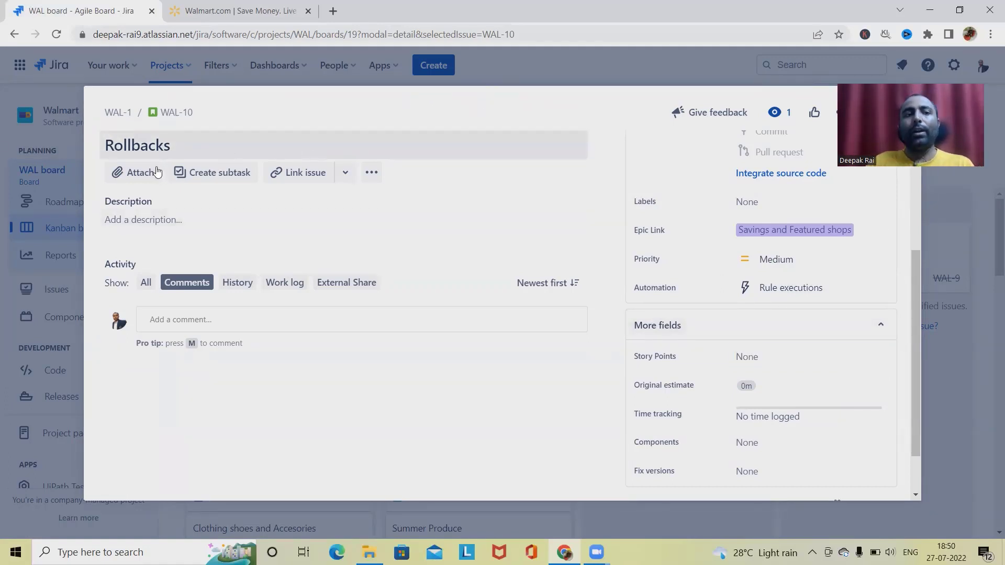